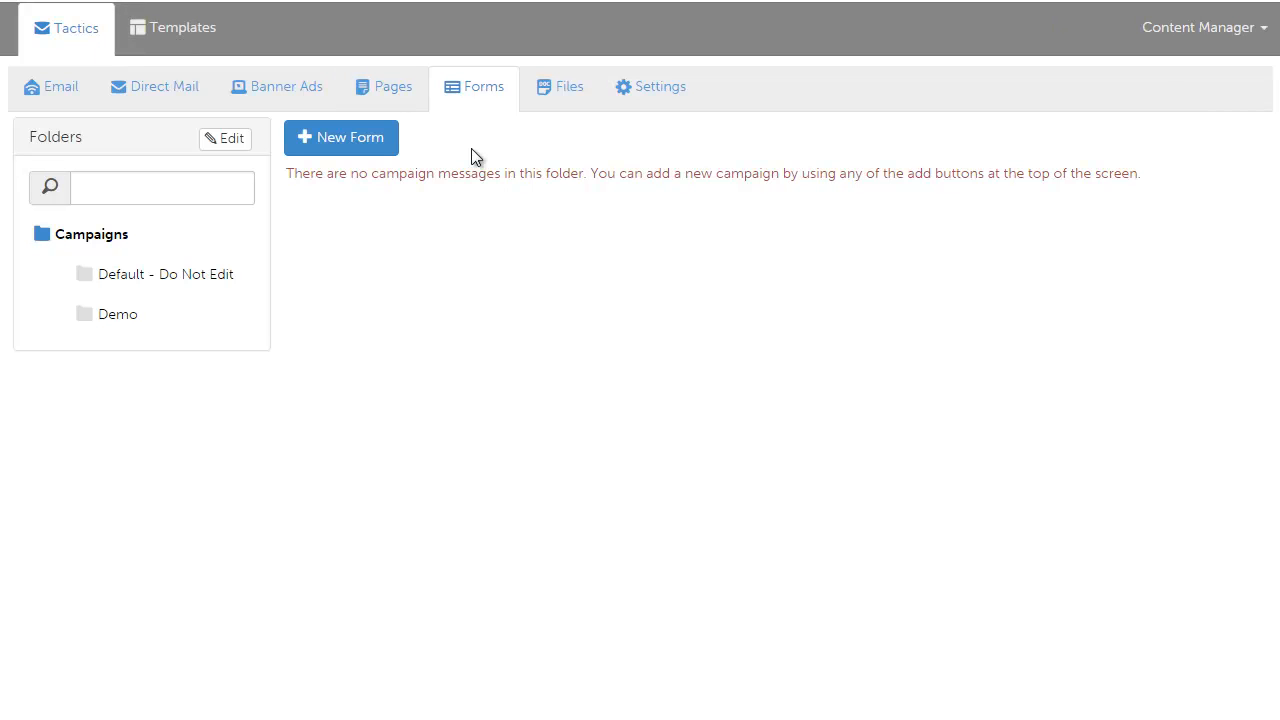
Step: Create a new form from new content and paste the name "Capture their imagination with color"
{"action": "left_click", "coordinate": [365, 150]}
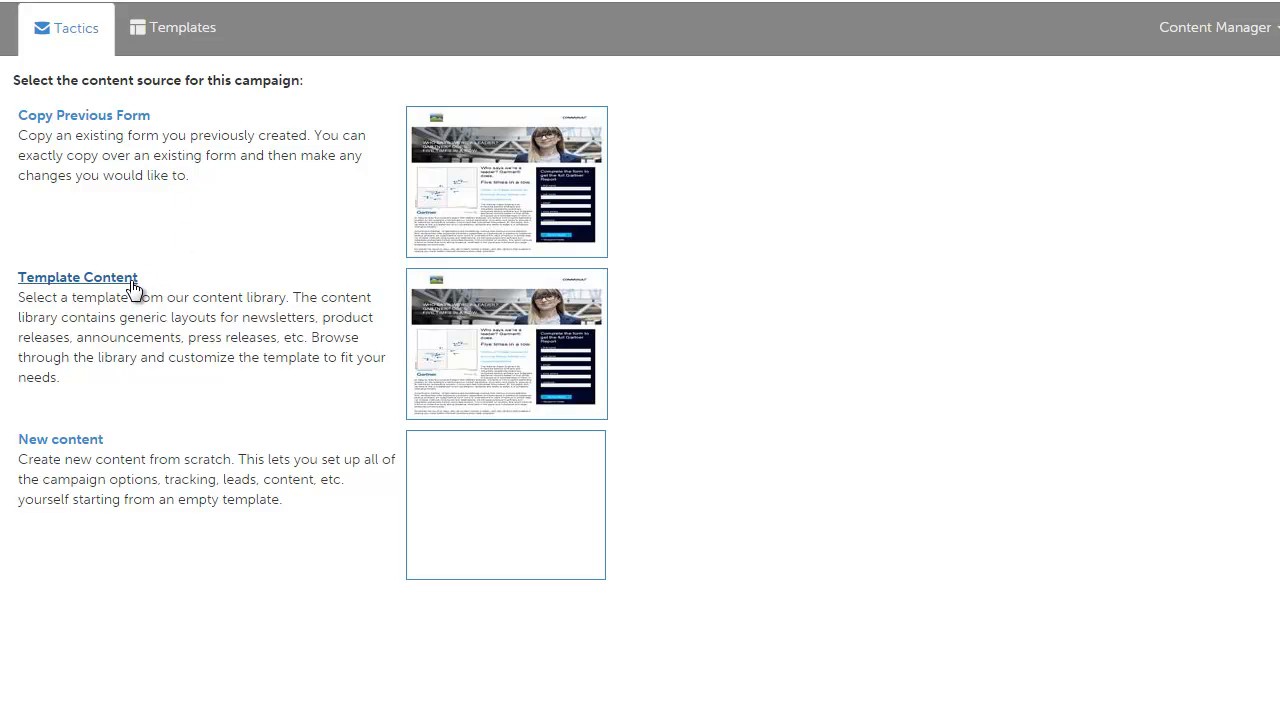
{"action": "left_click", "coordinate": [60, 440]}
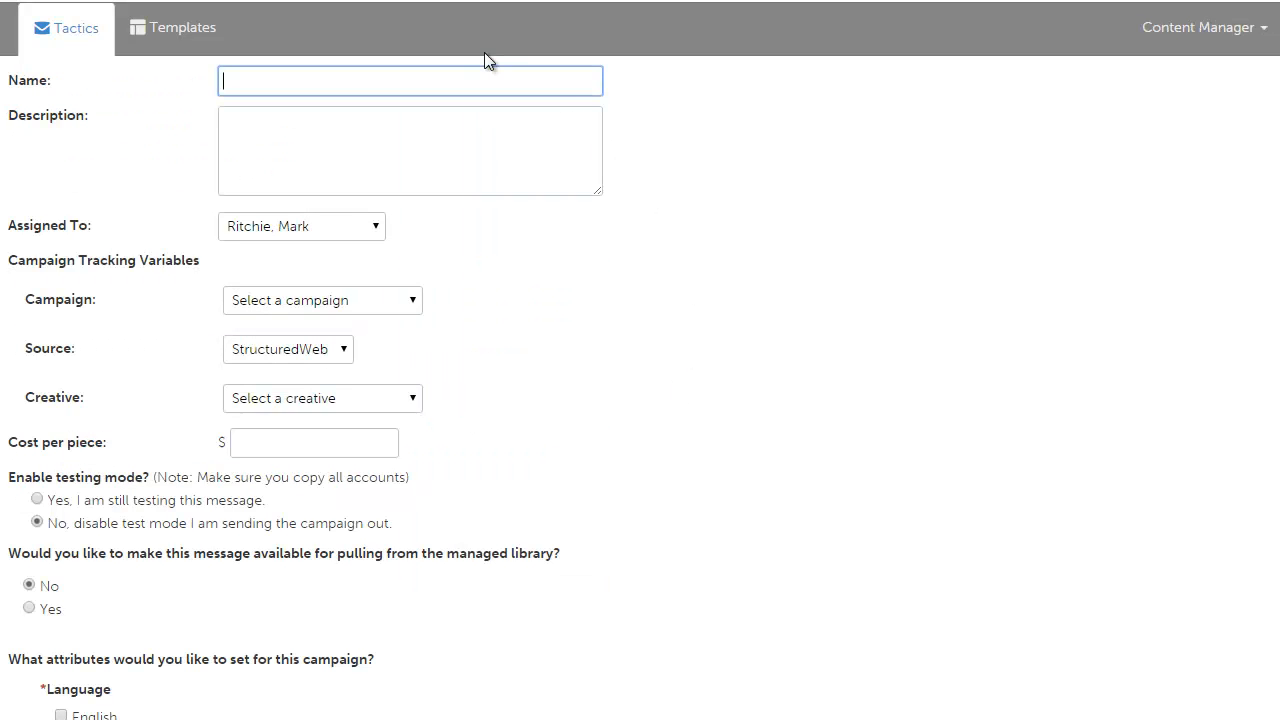
{"action": "left_click", "coordinate": [371, 84]}
{"action": "type", "text": "Capture their imagination with color"}
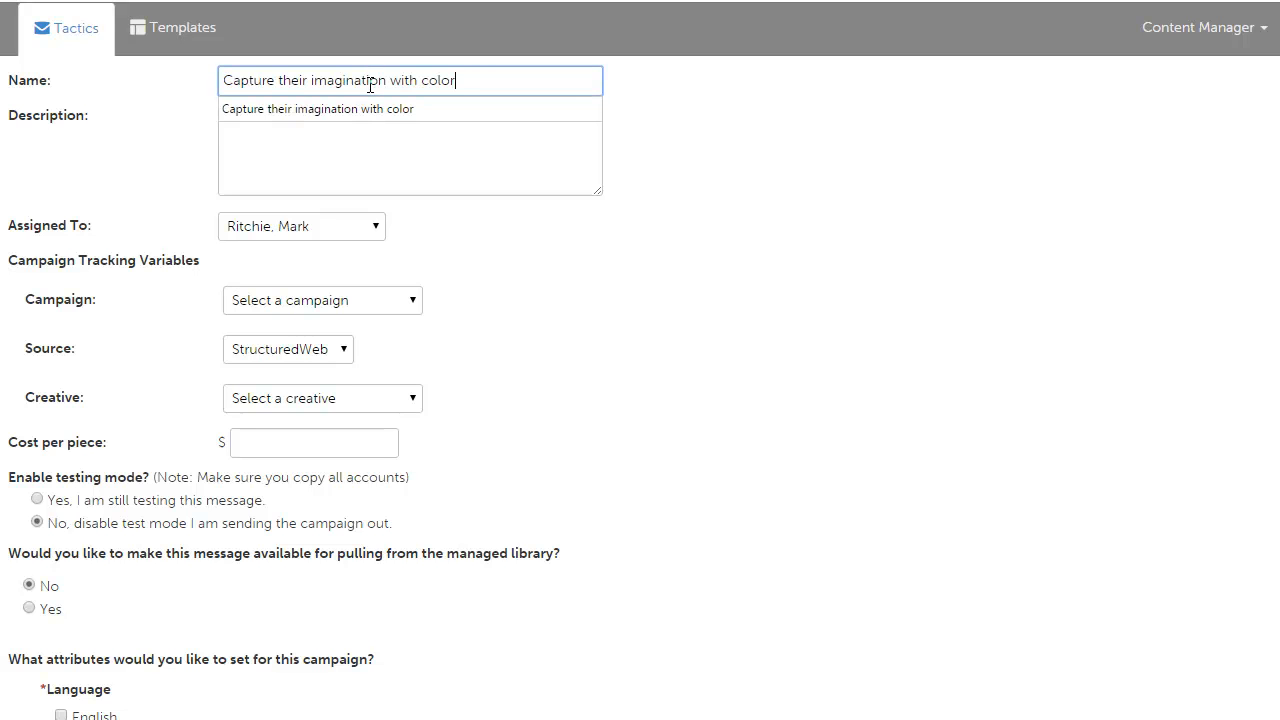
{"action": "left_click", "coordinate": [955, 190]}
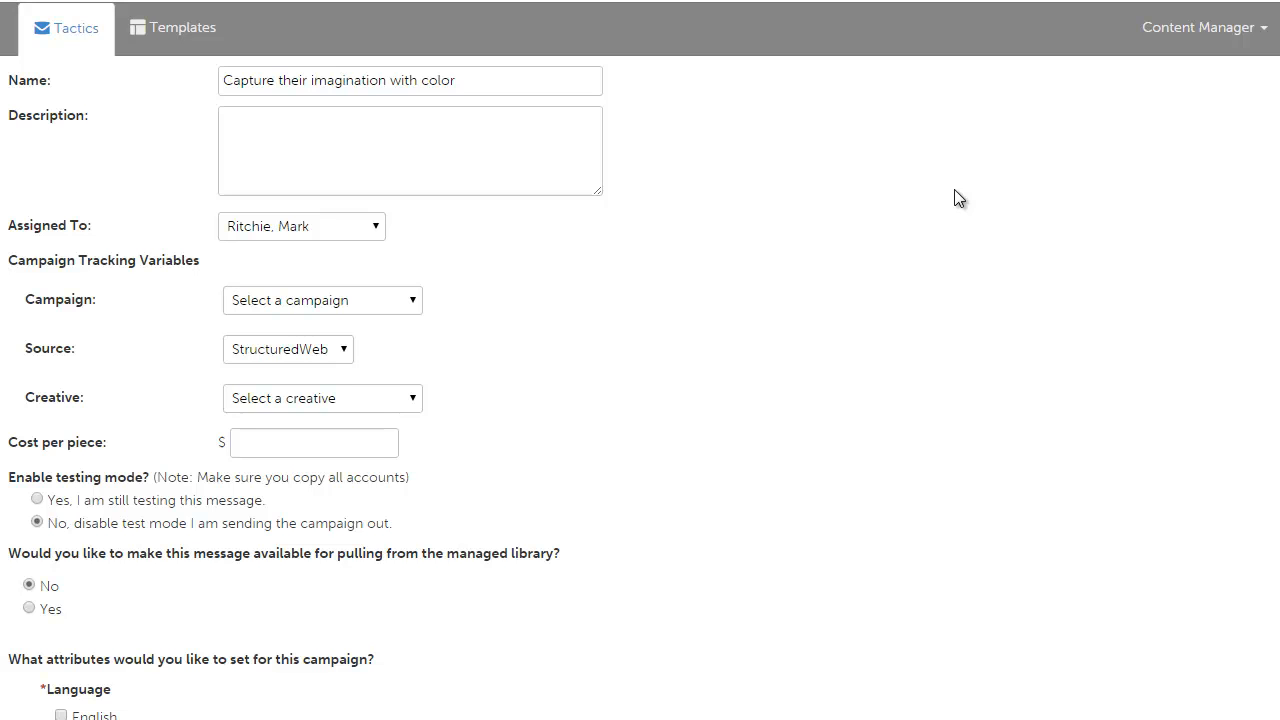
Step: Paste the form description beginning "Our experience with a wide variety of industries..."
{"action": "left_click", "coordinate": [403, 177]}
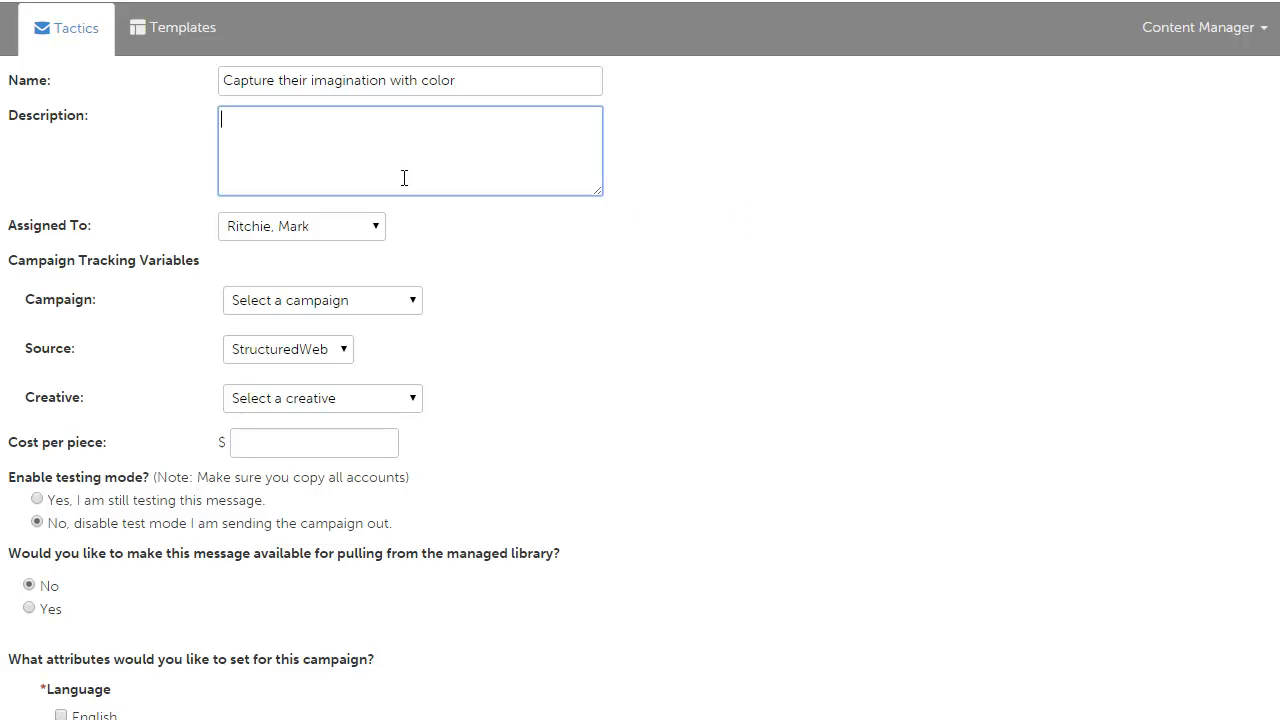
{"action": "type", "text": "Our experience with a wide variety of industries means that we can anticipate your company's needs and find a tailored solution."}
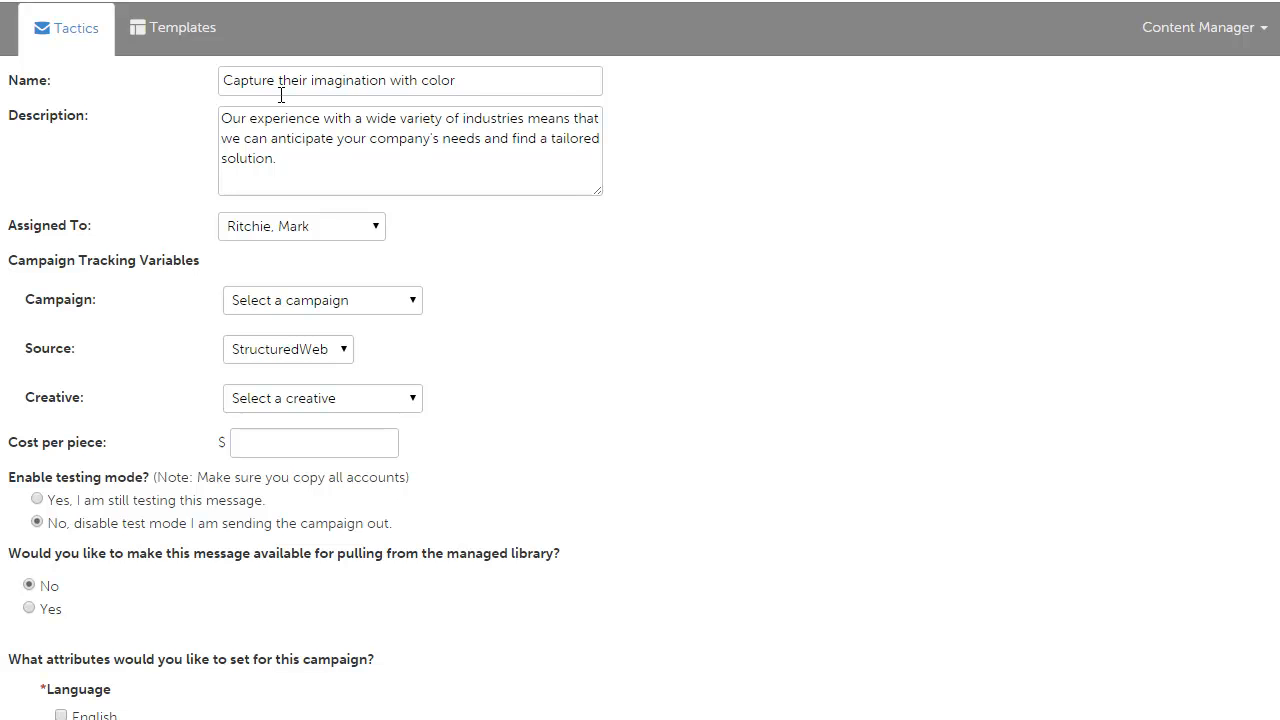
Step: Set the tracking campaign to High Speed and the source to In house list
{"action": "left_click", "coordinate": [397, 310]}
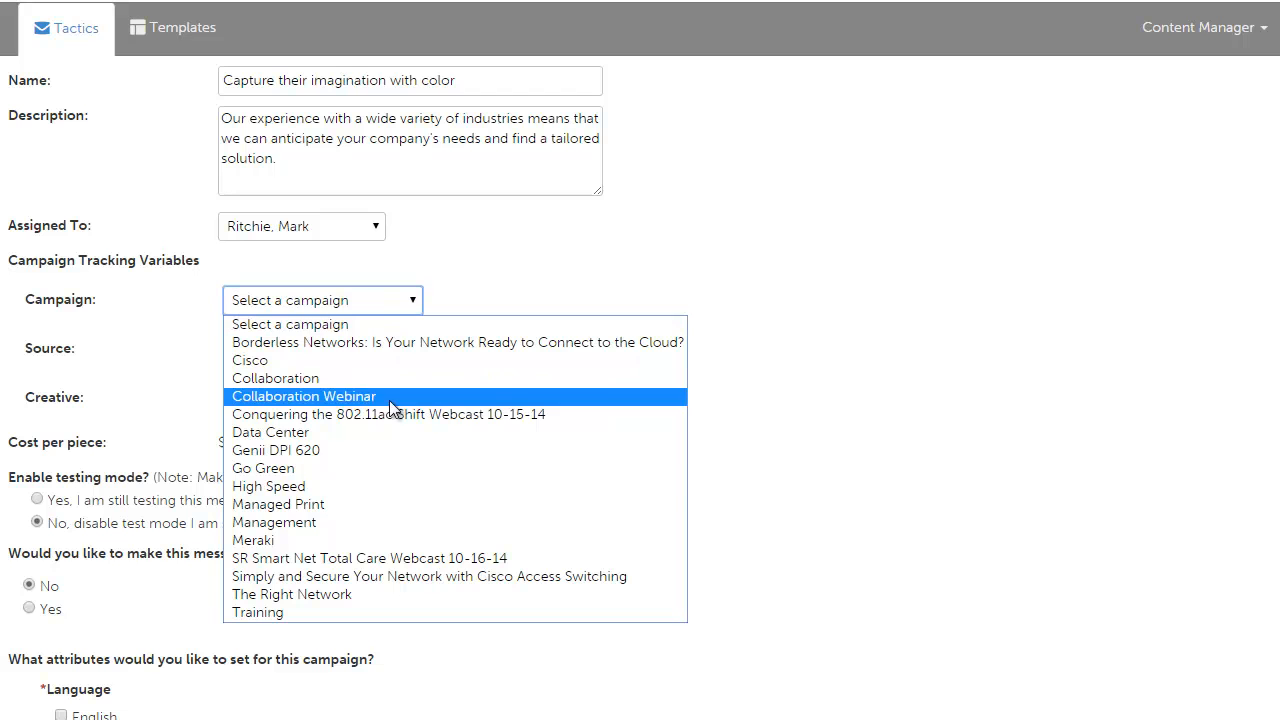
{"action": "left_click", "coordinate": [368, 486]}
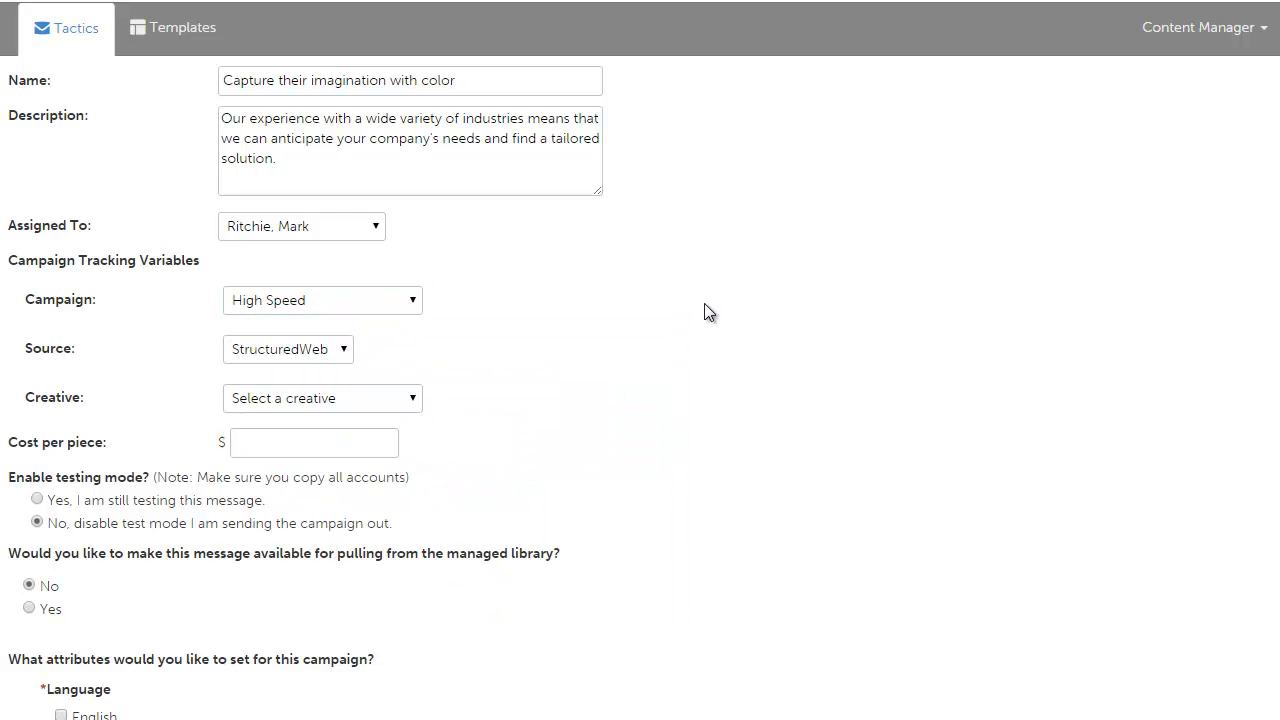
{"action": "left_click", "coordinate": [341, 360]}
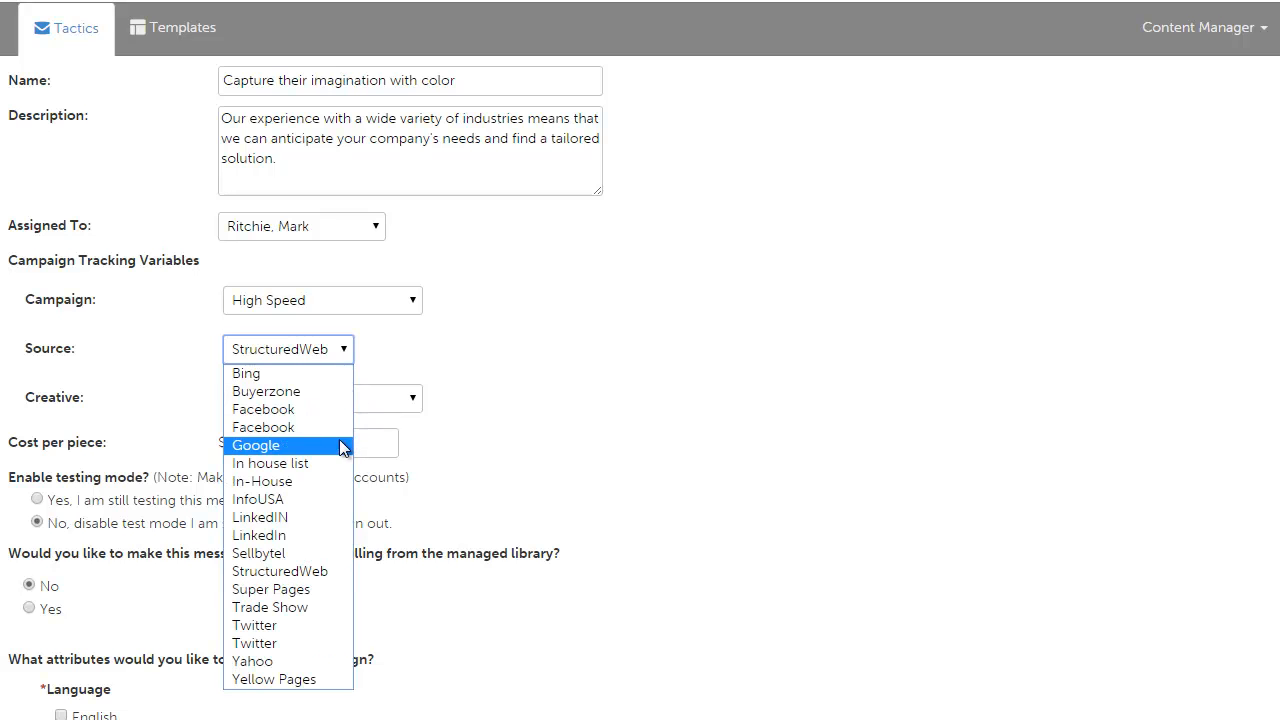
{"action": "left_click", "coordinate": [331, 466]}
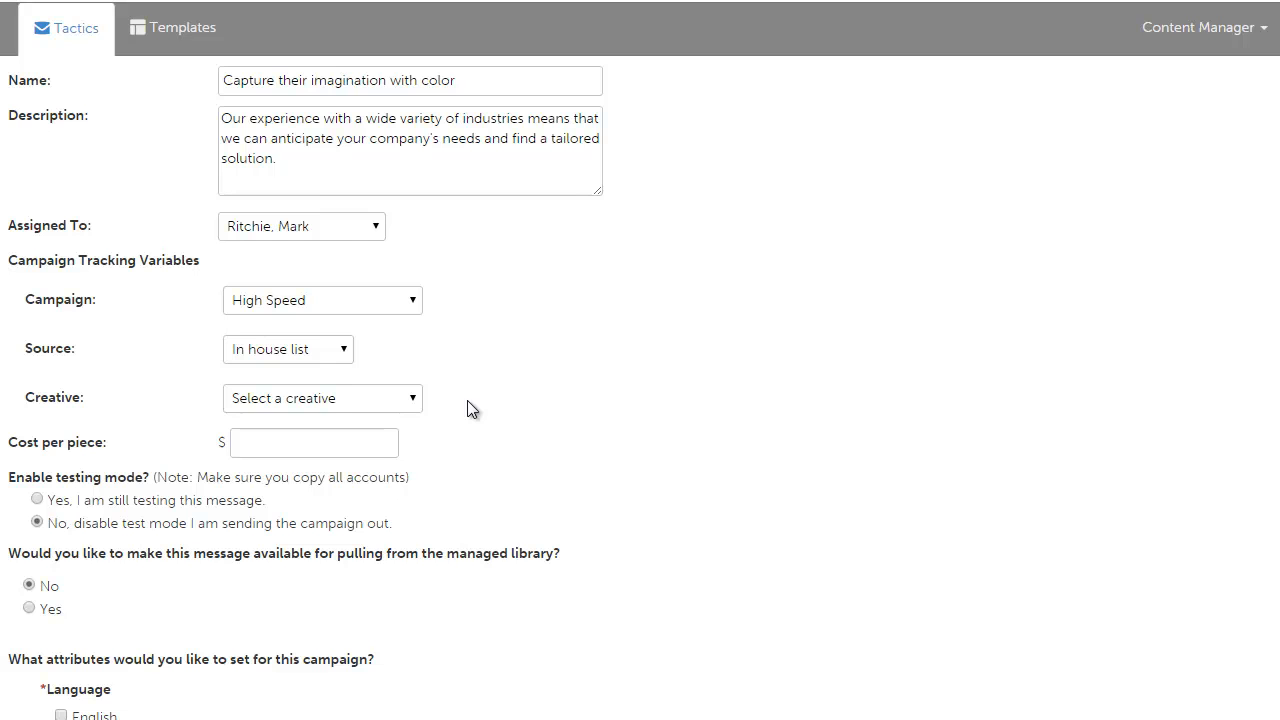
Step: Tick English as the campaign language and save the form settings
{"action": "scroll", "coordinate": [475, 402], "scroll_direction": "down", "scroll_amount": 1}
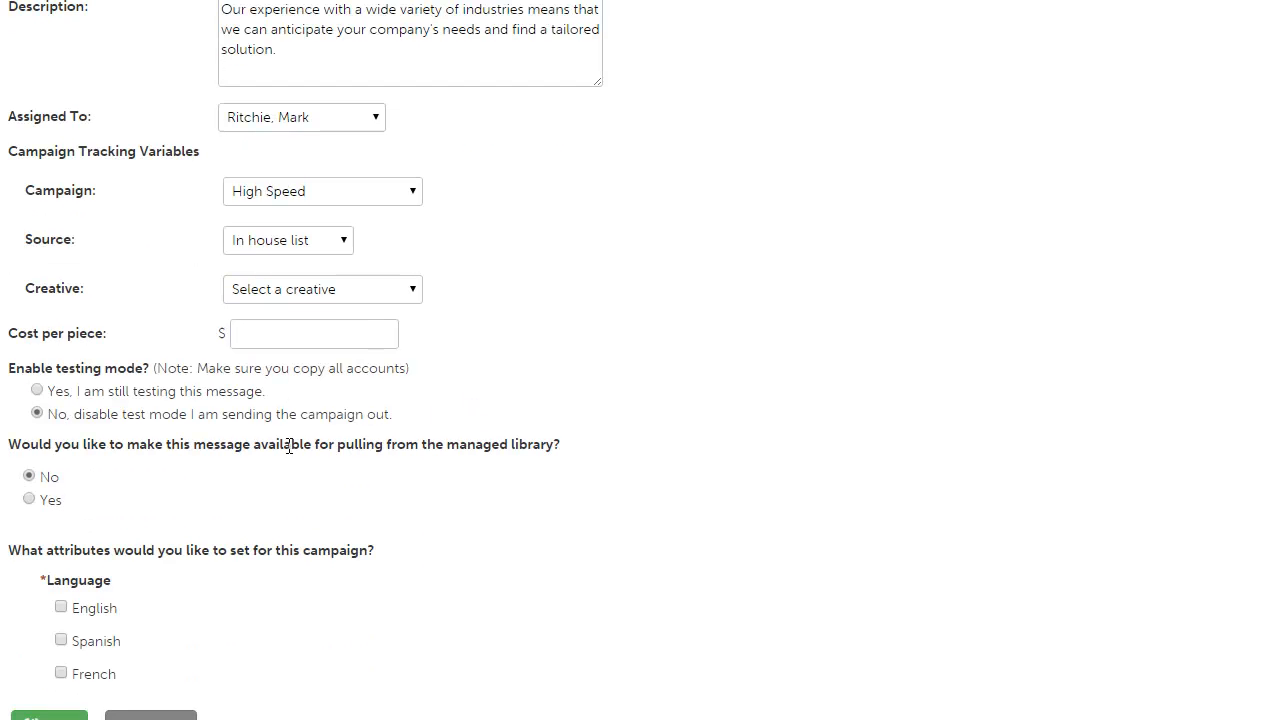
{"action": "scroll", "coordinate": [239, 517], "scroll_direction": "down", "scroll_amount": 2}
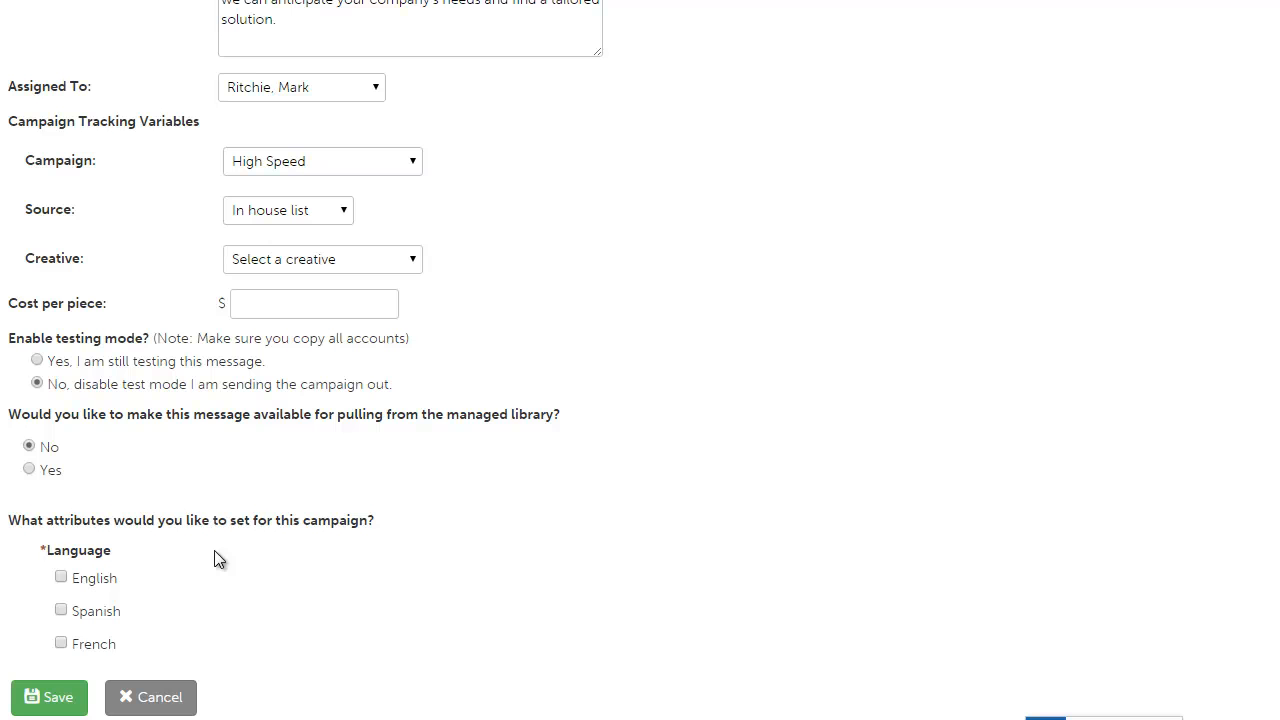
{"action": "left_click", "coordinate": [61, 577]}
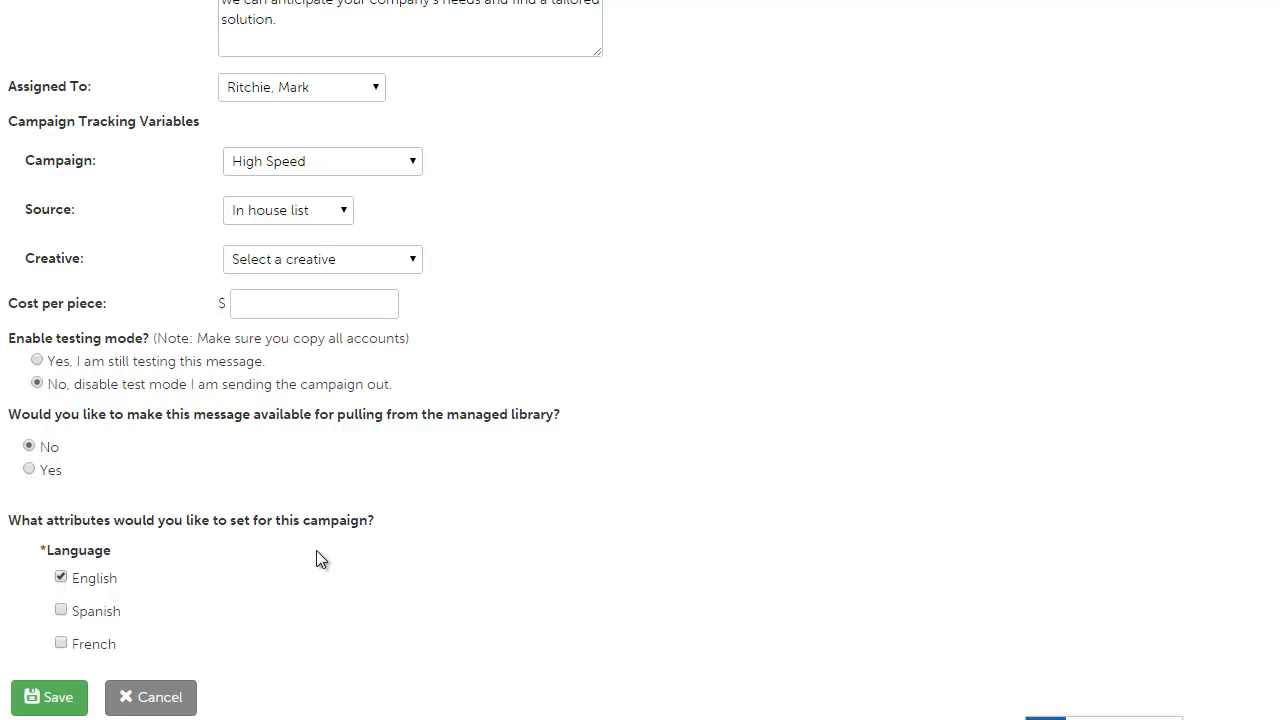
{"action": "left_click", "coordinate": [48, 698]}
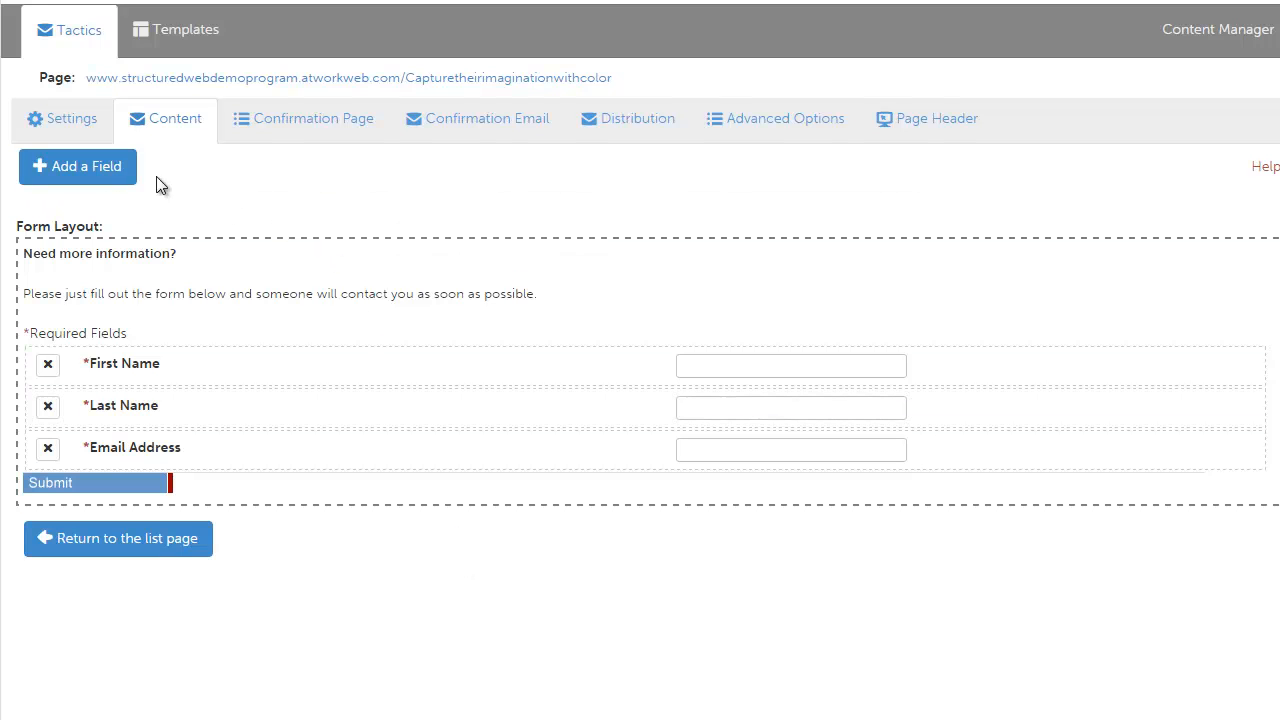
Step: Add the Company, Phone Number and Address contact fields to the form and save them
{"action": "left_click", "coordinate": [125, 170]}
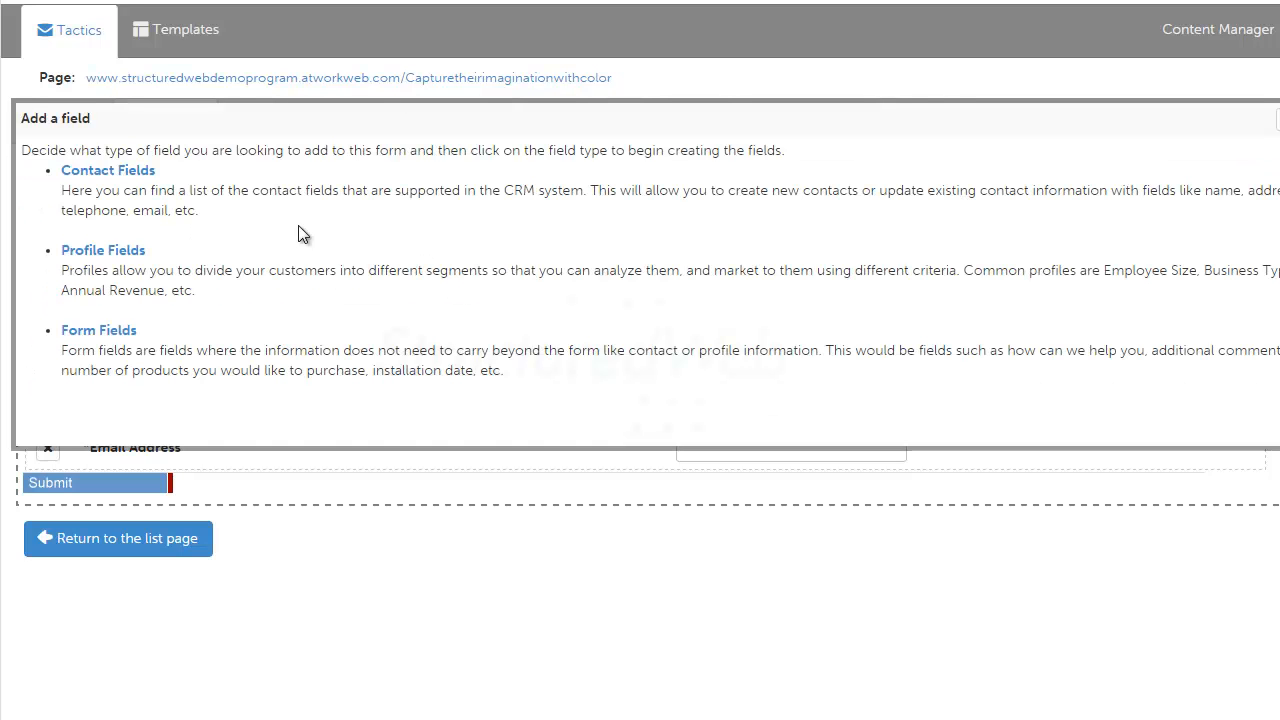
{"action": "left_click", "coordinate": [148, 174]}
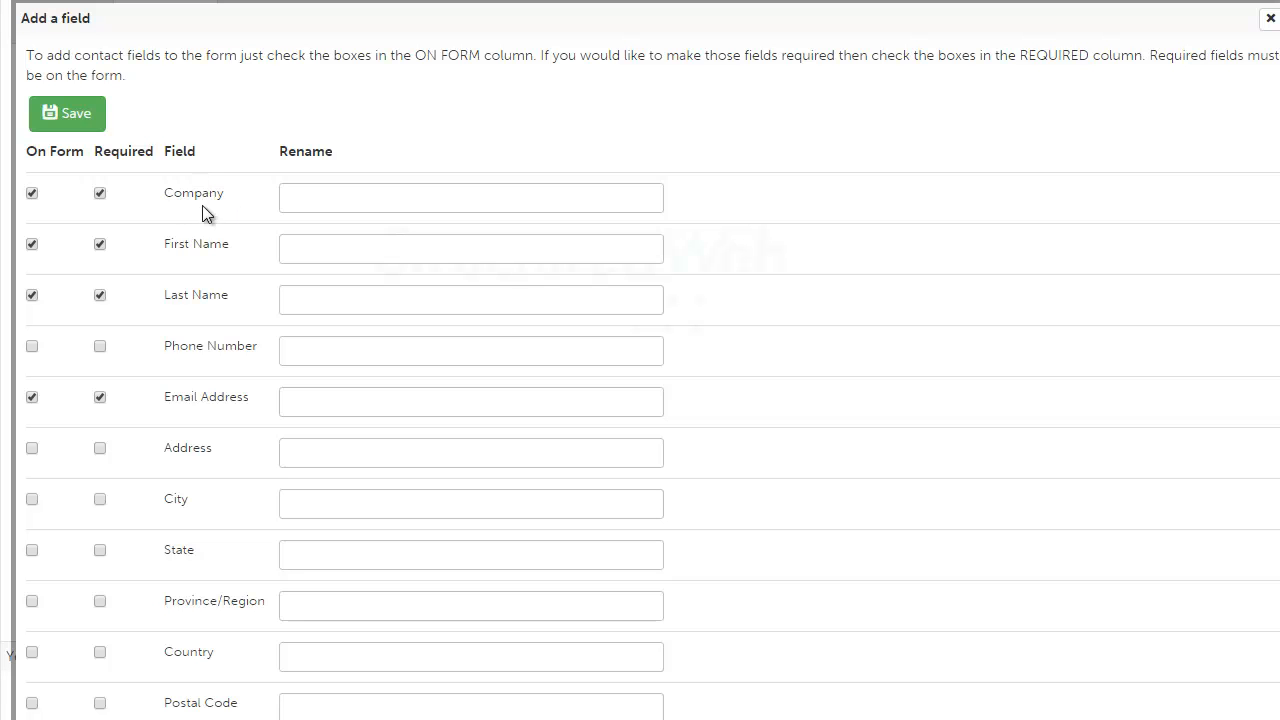
{"action": "left_click", "coordinate": [313, 205]}
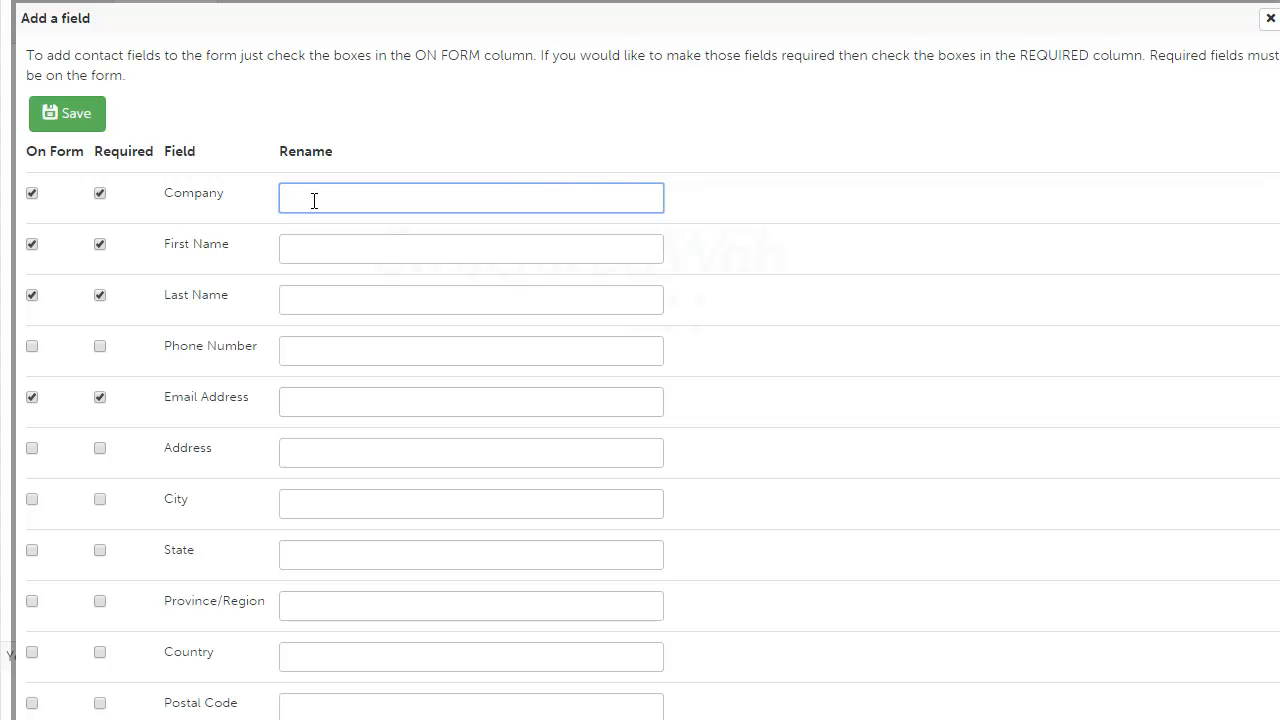
{"action": "scroll", "coordinate": [143, 217], "scroll_direction": "down", "scroll_amount": 1}
{"action": "left_click", "coordinate": [30, 248]}
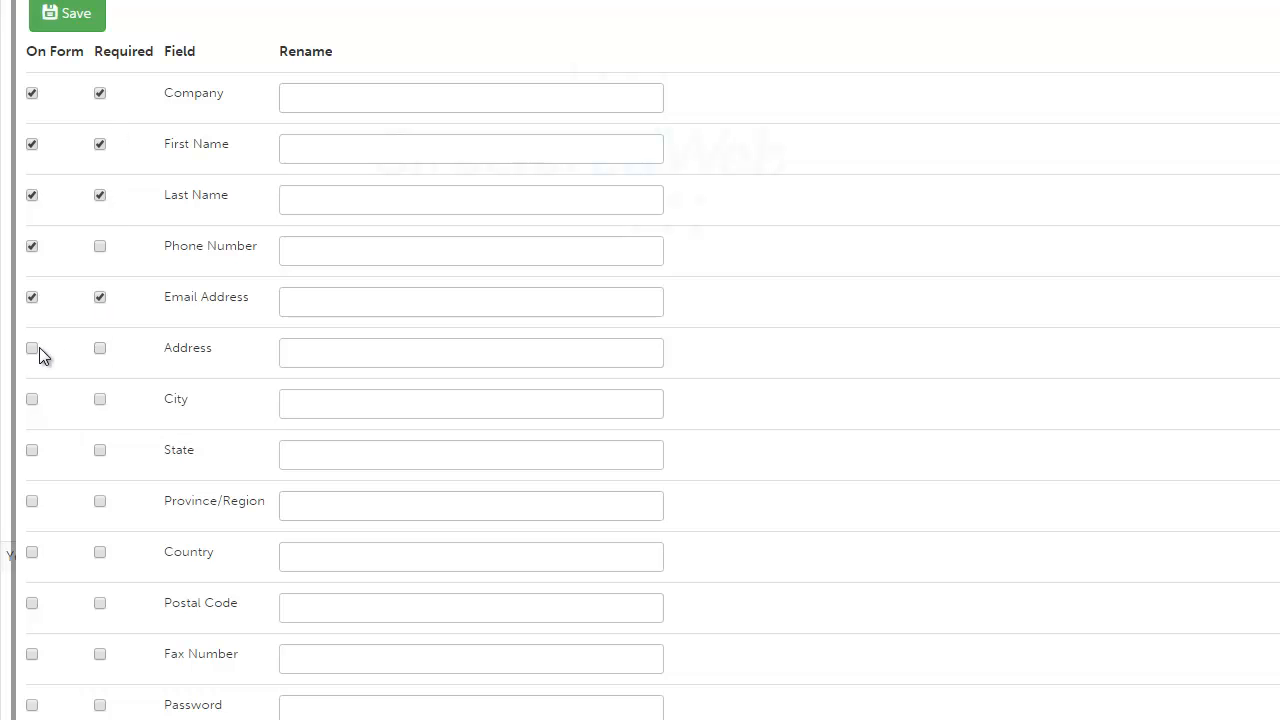
{"action": "left_click", "coordinate": [86, 26]}
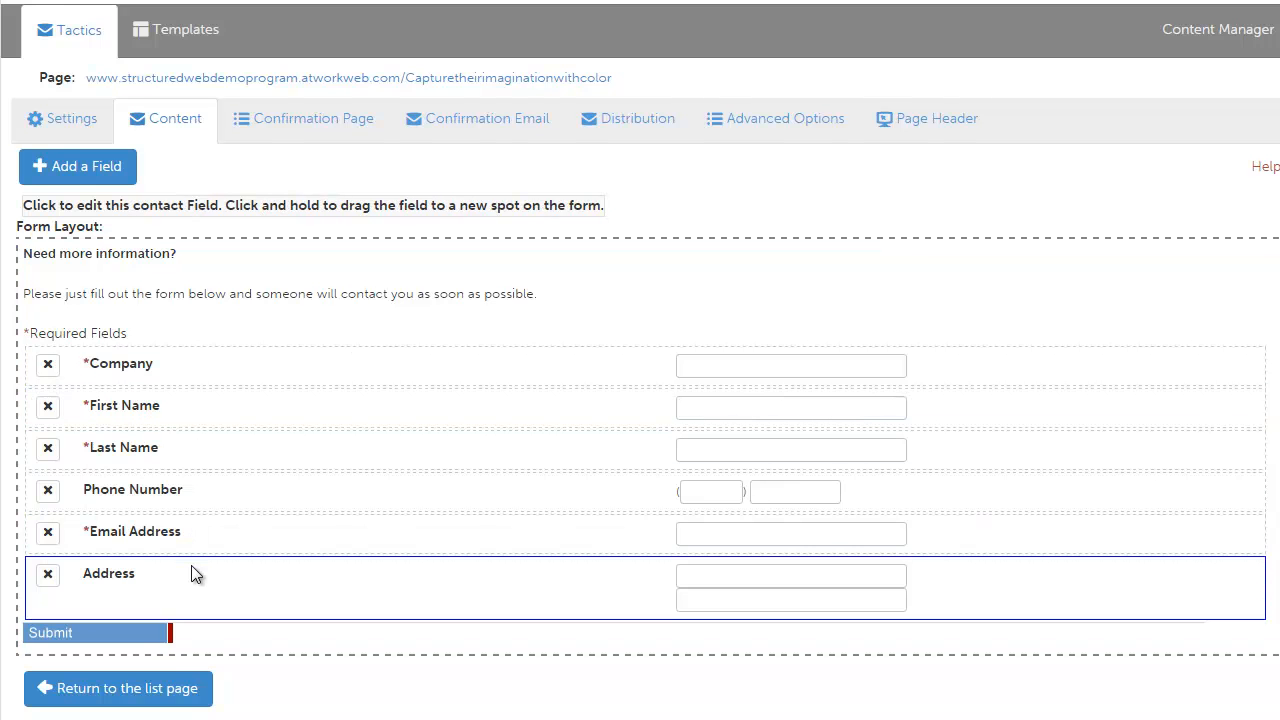
Step: Move the Email Address field to the top of the form and remove the Address field
{"action": "left_click_drag", "start_coordinate": [191, 565], "coordinate": [171, 544]}
{"action": "left_click_drag", "start_coordinate": [140, 605], "coordinate": [143, 366]}
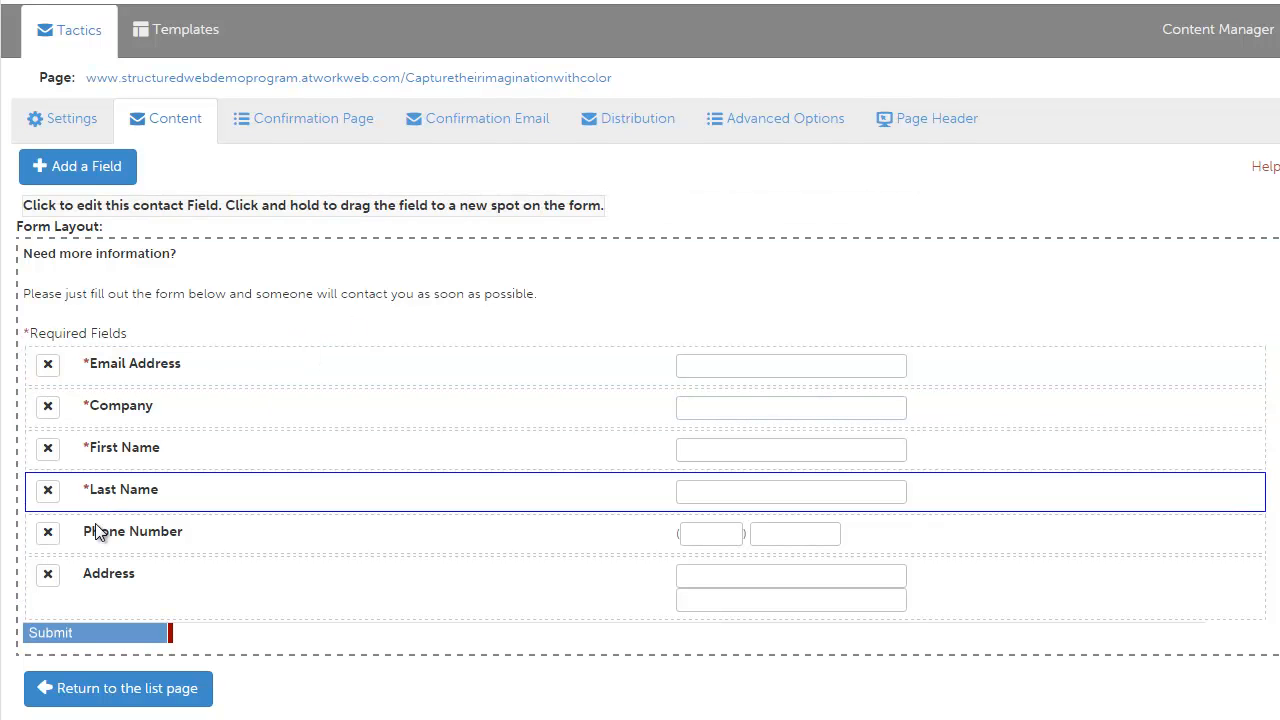
{"action": "left_click", "coordinate": [47, 578]}
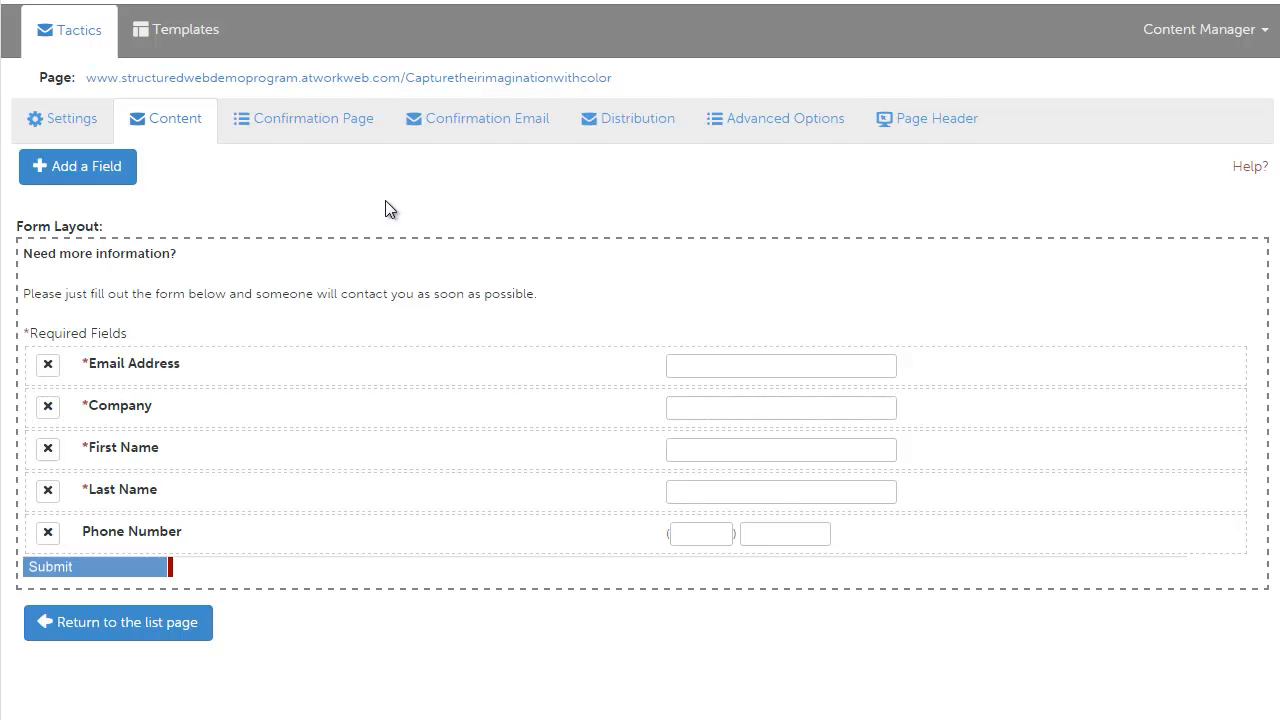
Step: Add a single-selection drop-down form field named "Type of device interested in:"
{"action": "left_click", "coordinate": [82, 167]}
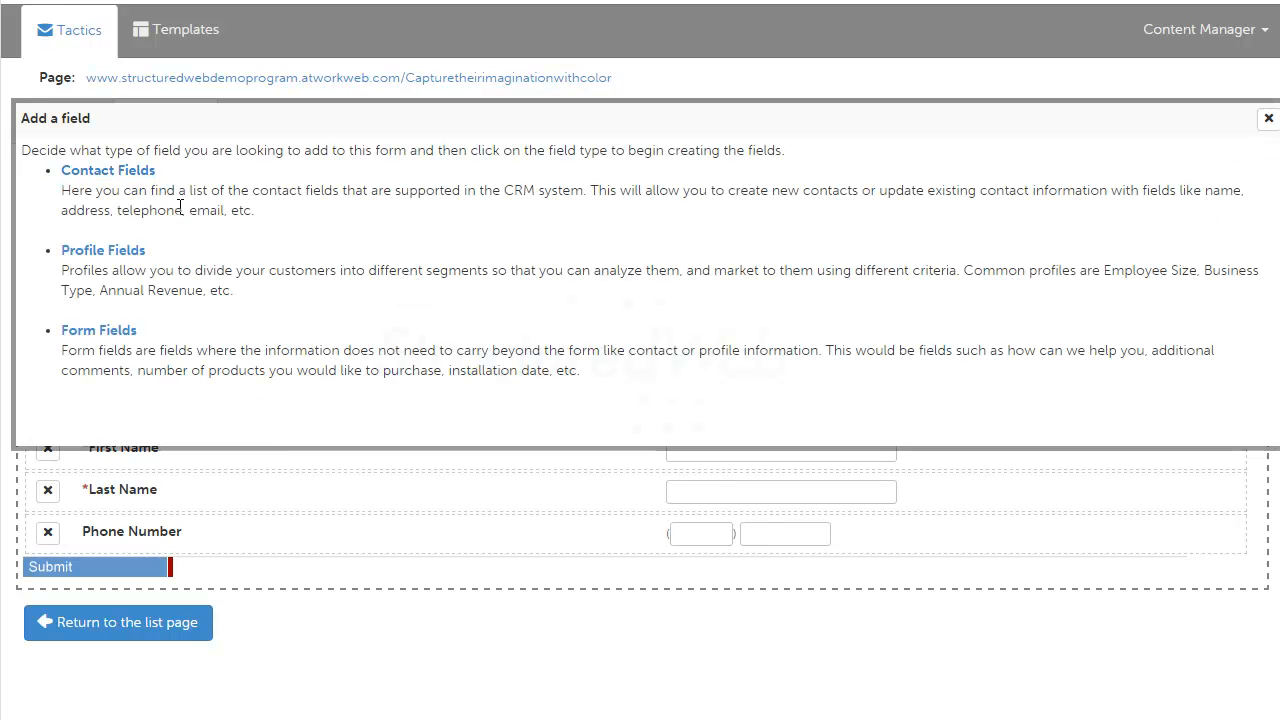
{"action": "left_click", "coordinate": [115, 333]}
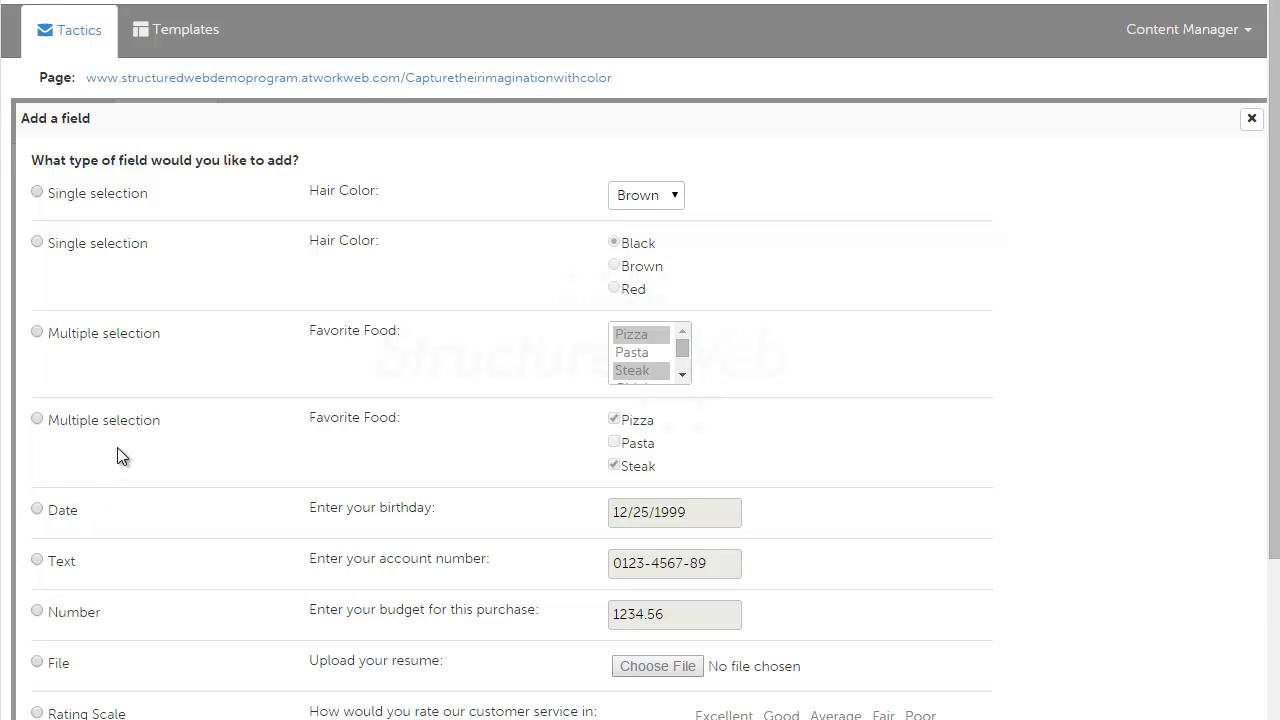
{"action": "scroll", "coordinate": [280, 377], "scroll_direction": "down", "scroll_amount": 2}
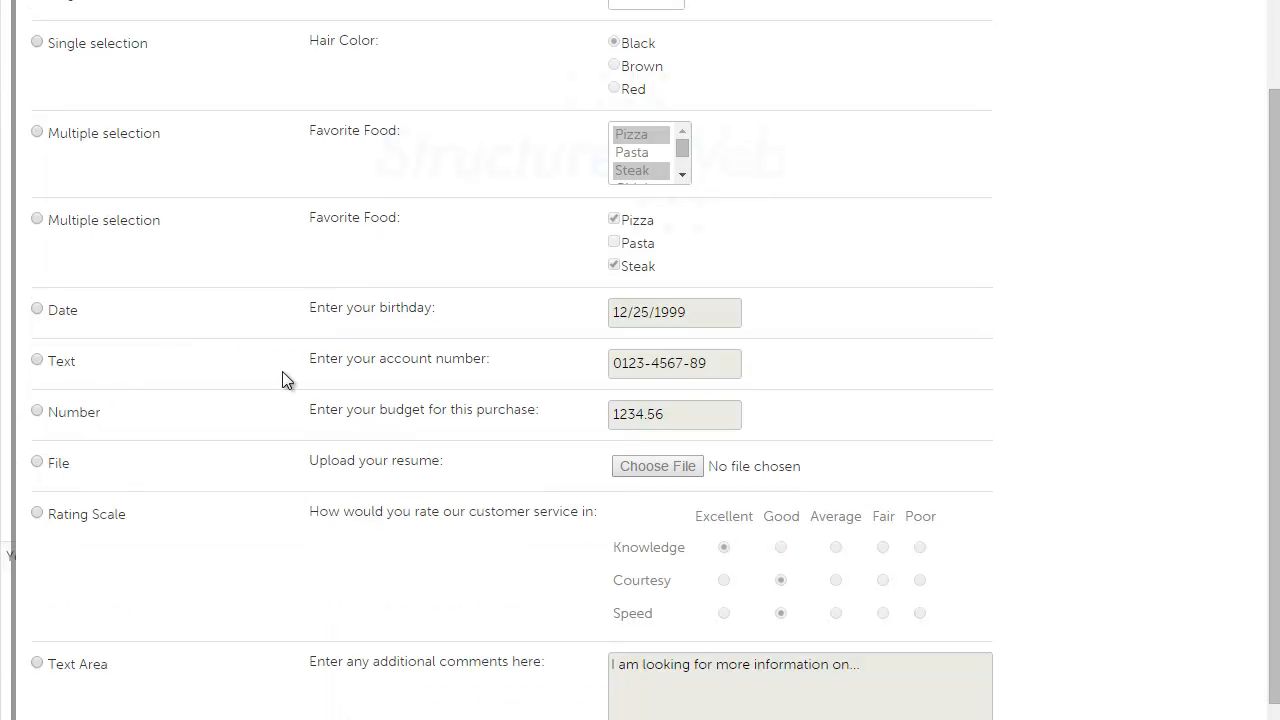
{"action": "scroll", "coordinate": [347, 374], "scroll_direction": "down", "scroll_amount": 1}
{"action": "scroll", "coordinate": [347, 367], "scroll_direction": "up", "scroll_amount": 3}
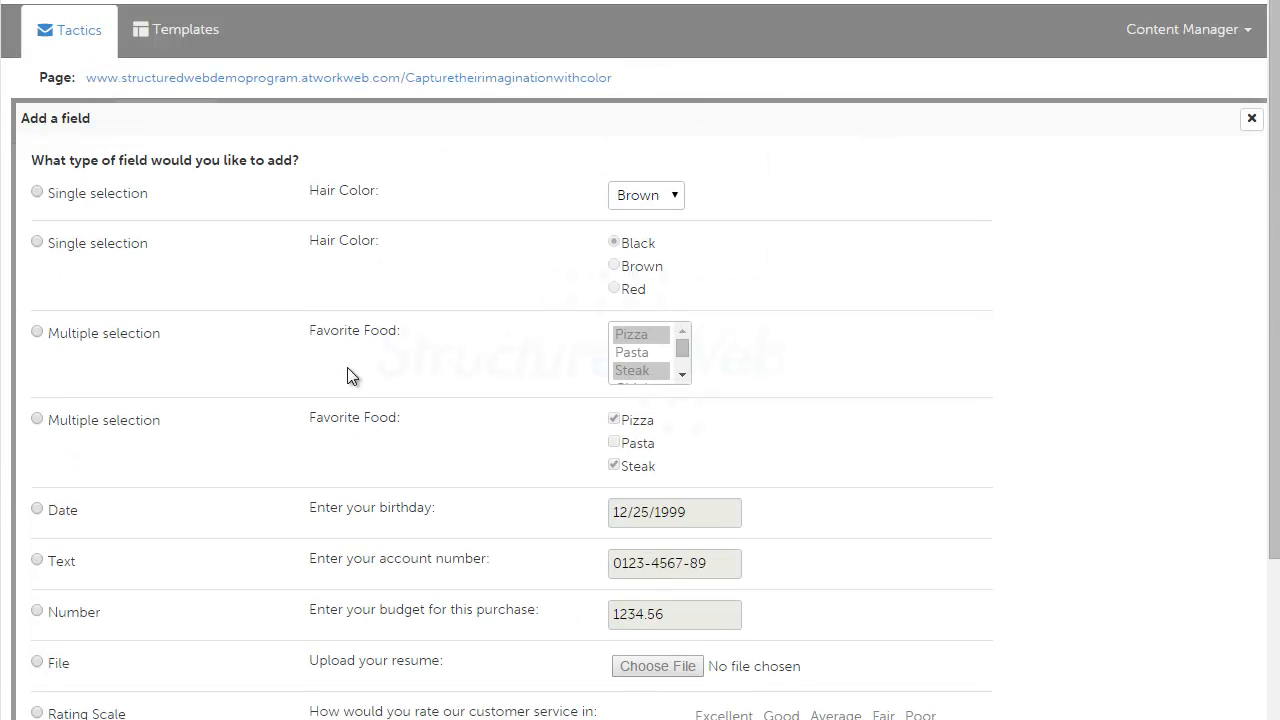
{"action": "left_click", "coordinate": [38, 192]}
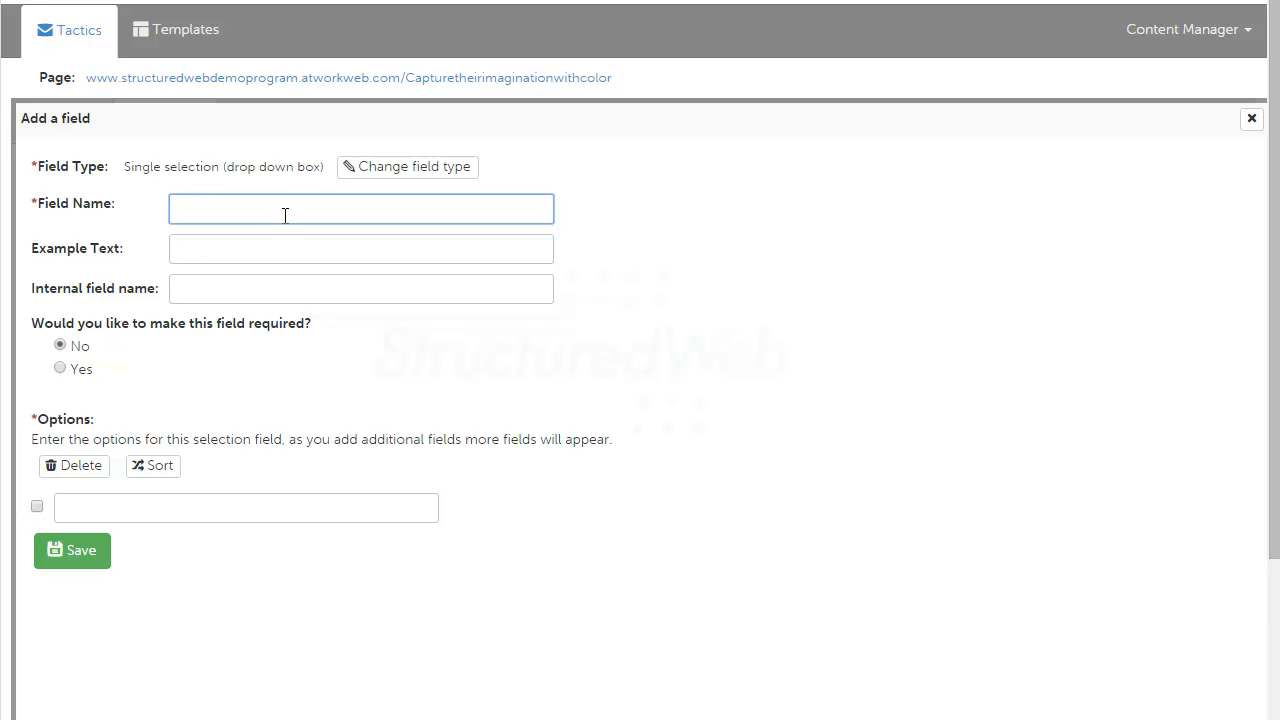
{"action": "type", "text": "Type of device interested in:"}
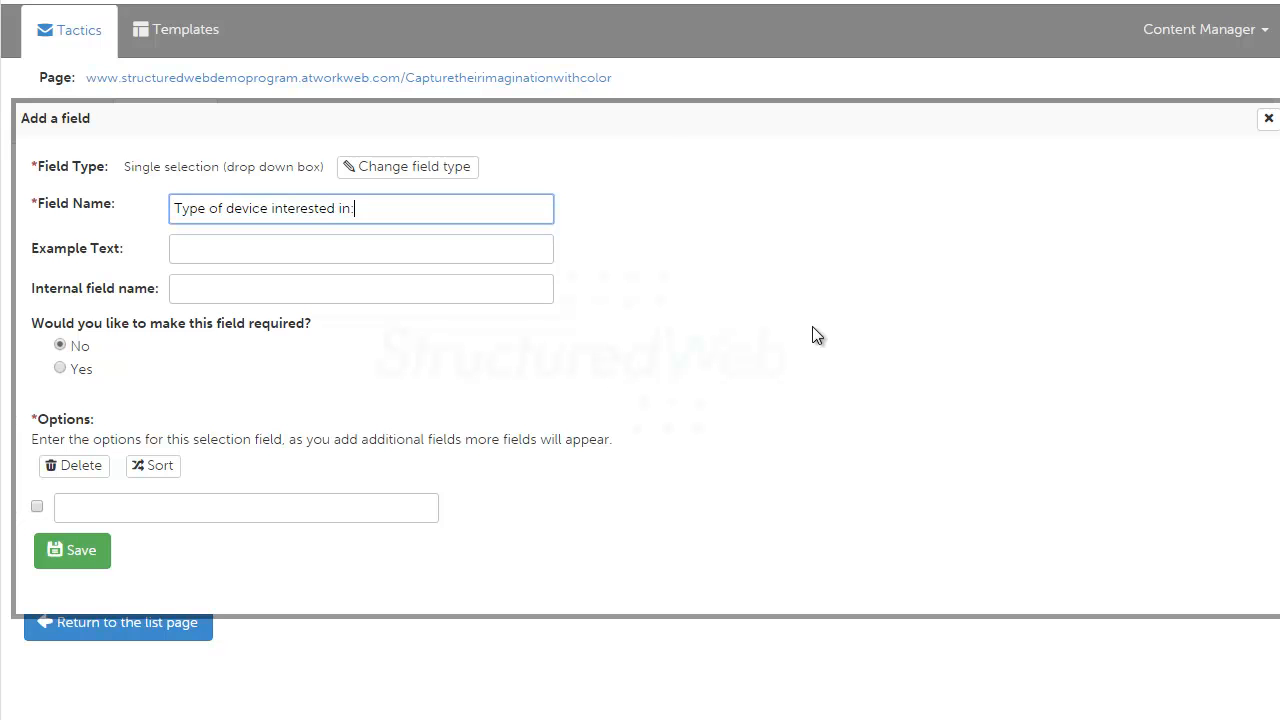
{"action": "left_click", "coordinate": [758, 315]}
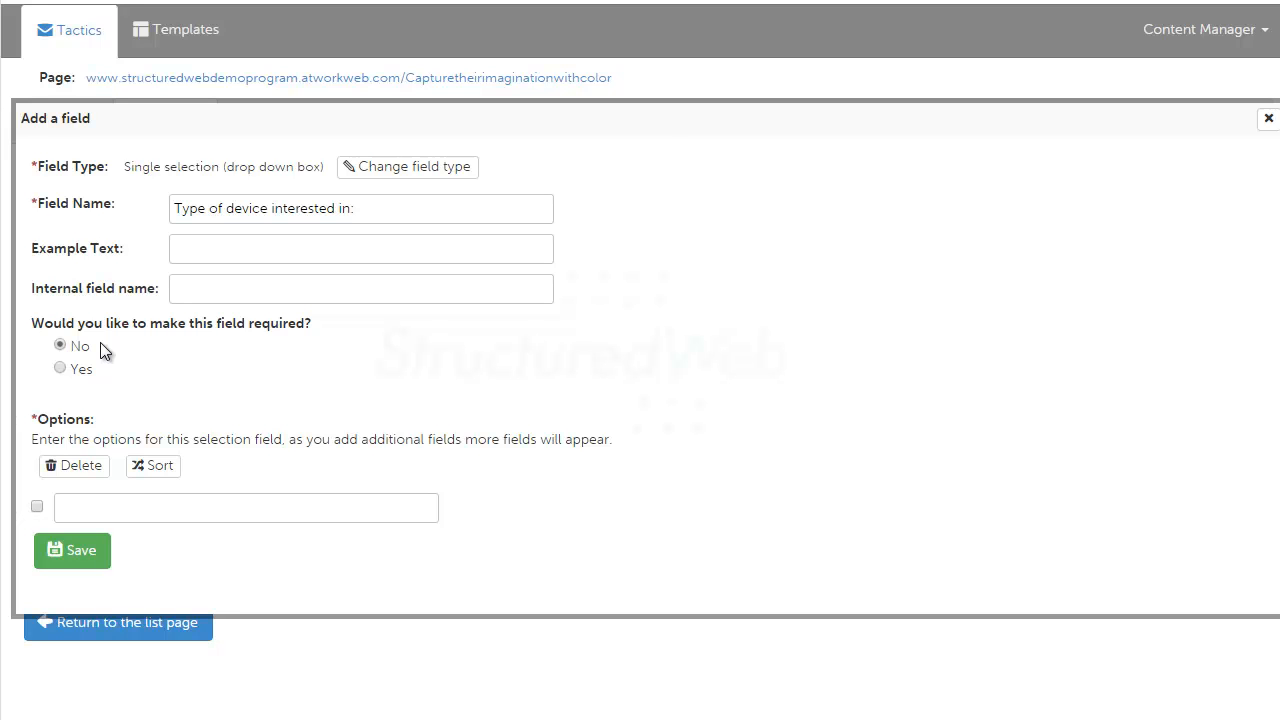
Step: Enter the drop-down options Color and Black and White, and save the field
{"action": "left_click", "coordinate": [117, 503]}
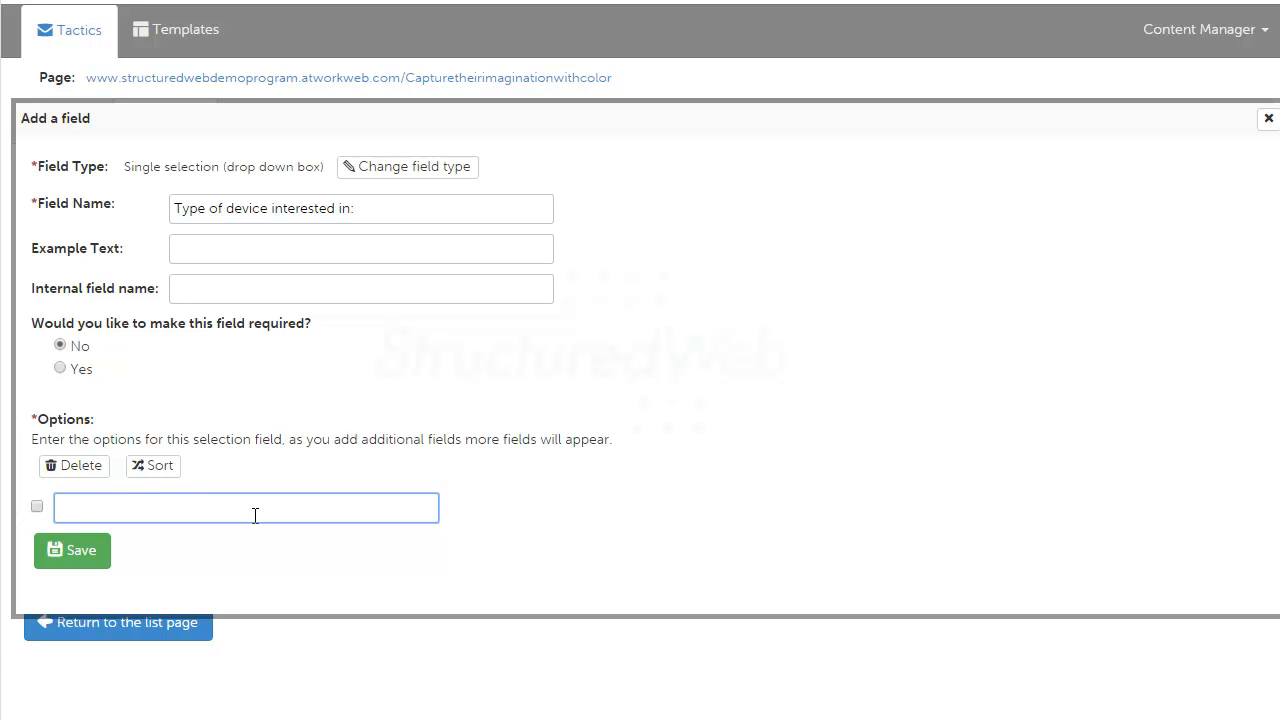
{"action": "type", "text": "Color"}
{"action": "key", "text": "Tab"}
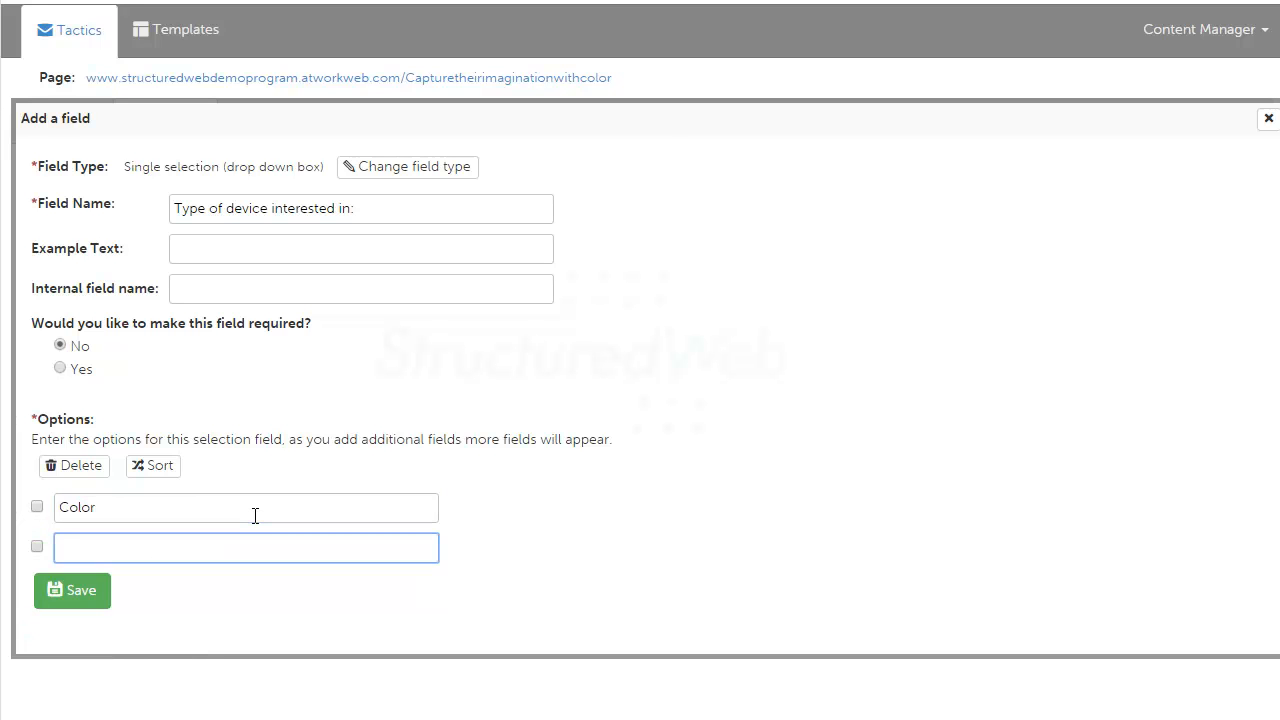
{"action": "type", "text": "Black and White"}
{"action": "left_click", "coordinate": [69, 628]}
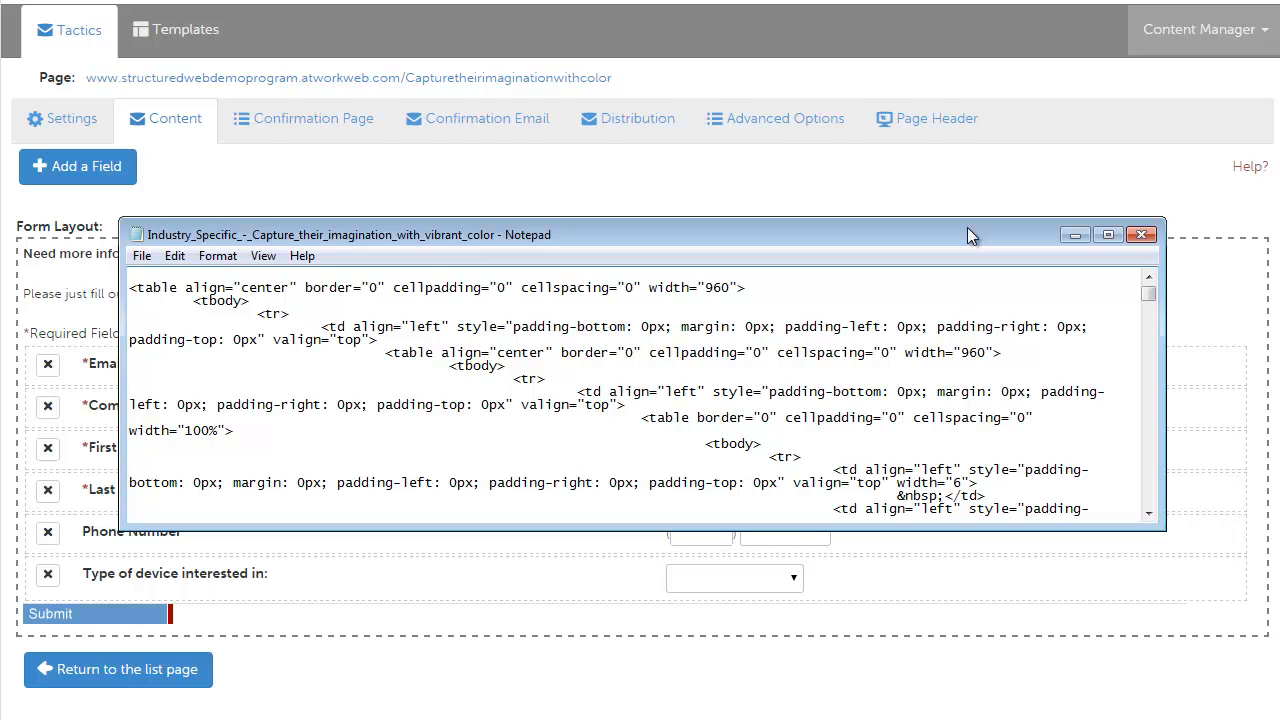
Step: In Notepad, select all the HTML of Industry_Specific_-_Capture_their_imagination_with_vibrant_color and minimize the window
{"action": "left_click", "coordinate": [839, 289]}
{"action": "key", "text": "ctrl+a"}
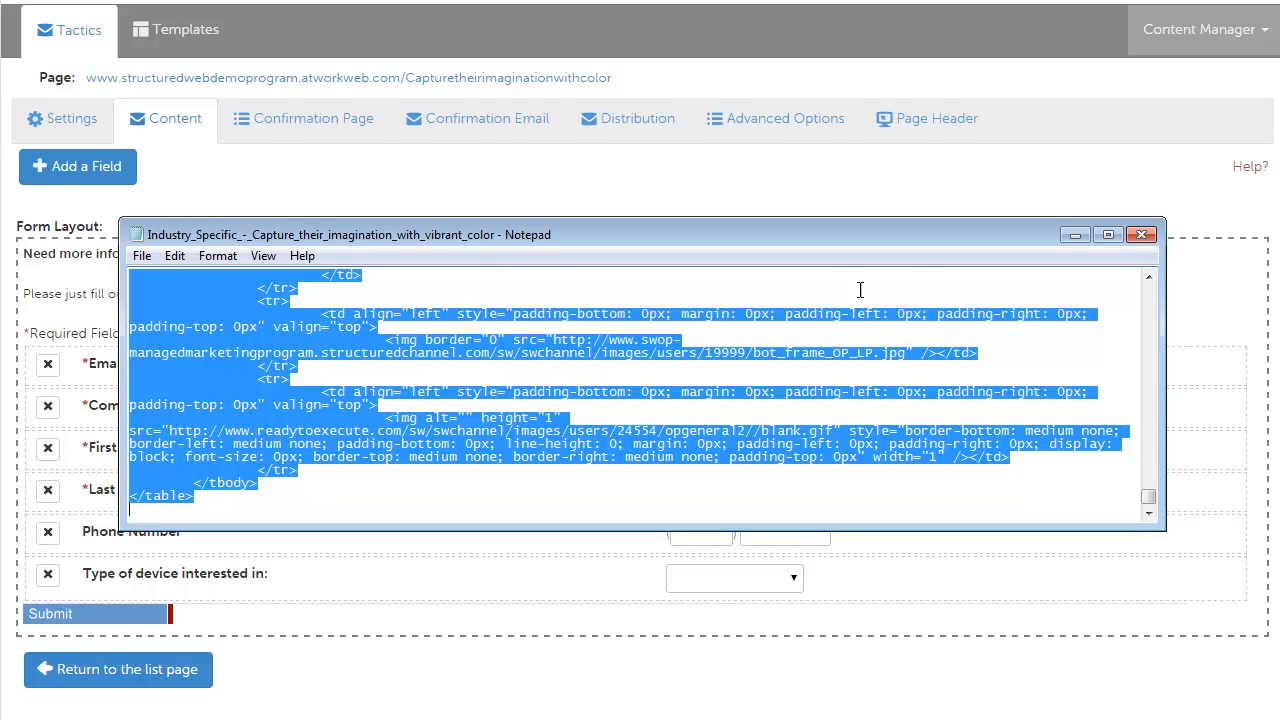
{"action": "left_click", "coordinate": [1073, 240]}
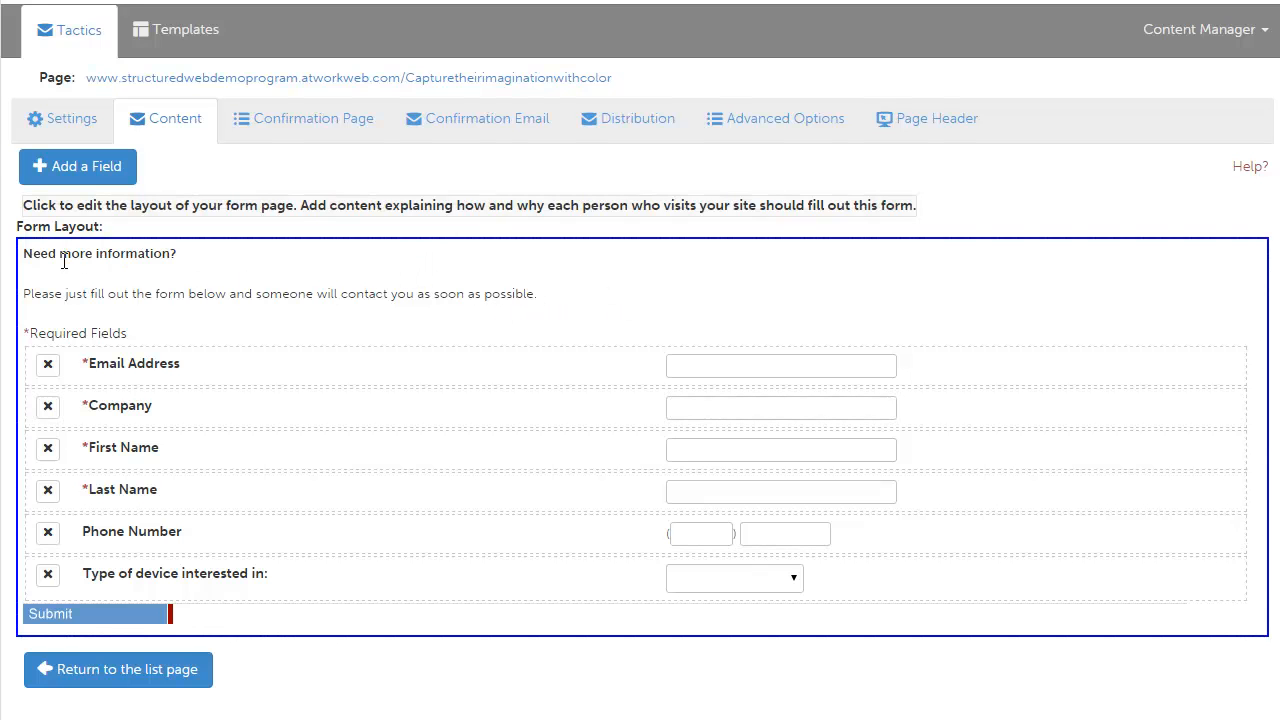
Step: Open the form page content editor and replace its source with the copied template HTML
{"action": "left_click", "coordinate": [569, 276]}
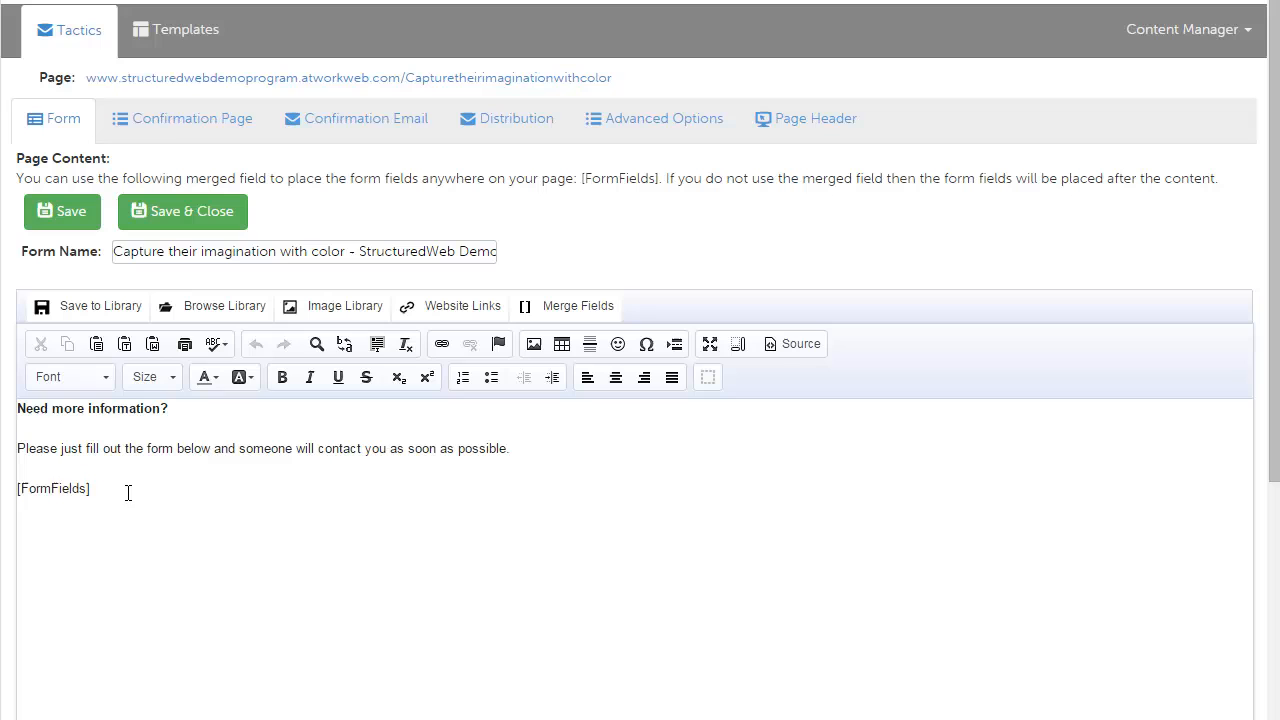
{"action": "left_click", "coordinate": [353, 520]}
{"action": "left_click", "coordinate": [790, 344]}
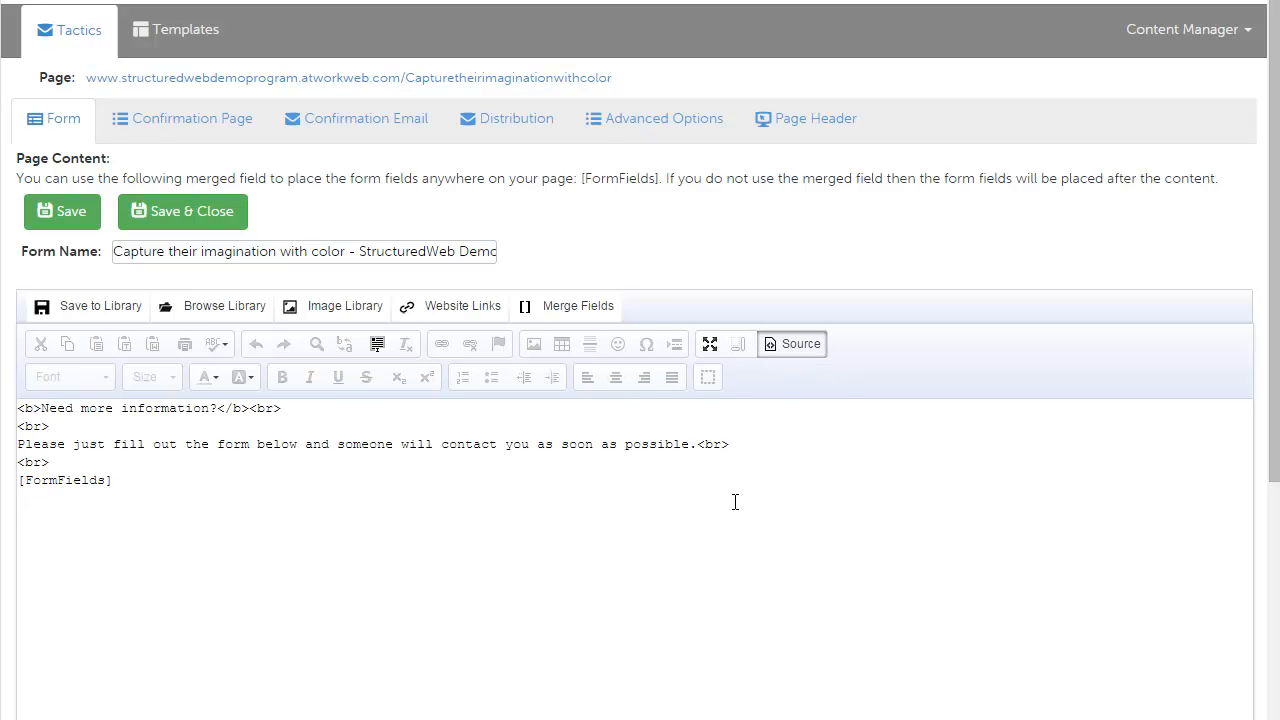
{"action": "left_click_drag", "start_coordinate": [146, 480], "coordinate": [18, 409]}
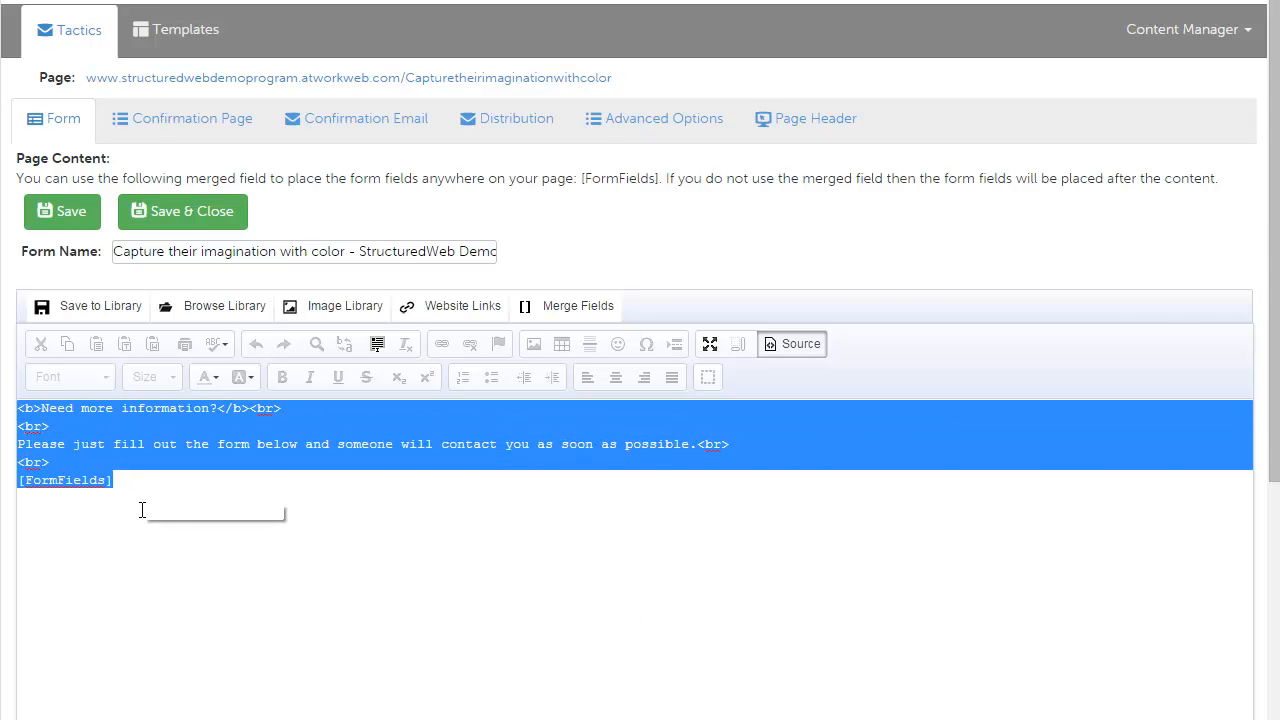
{"action": "key", "text": "ctrl+v"}
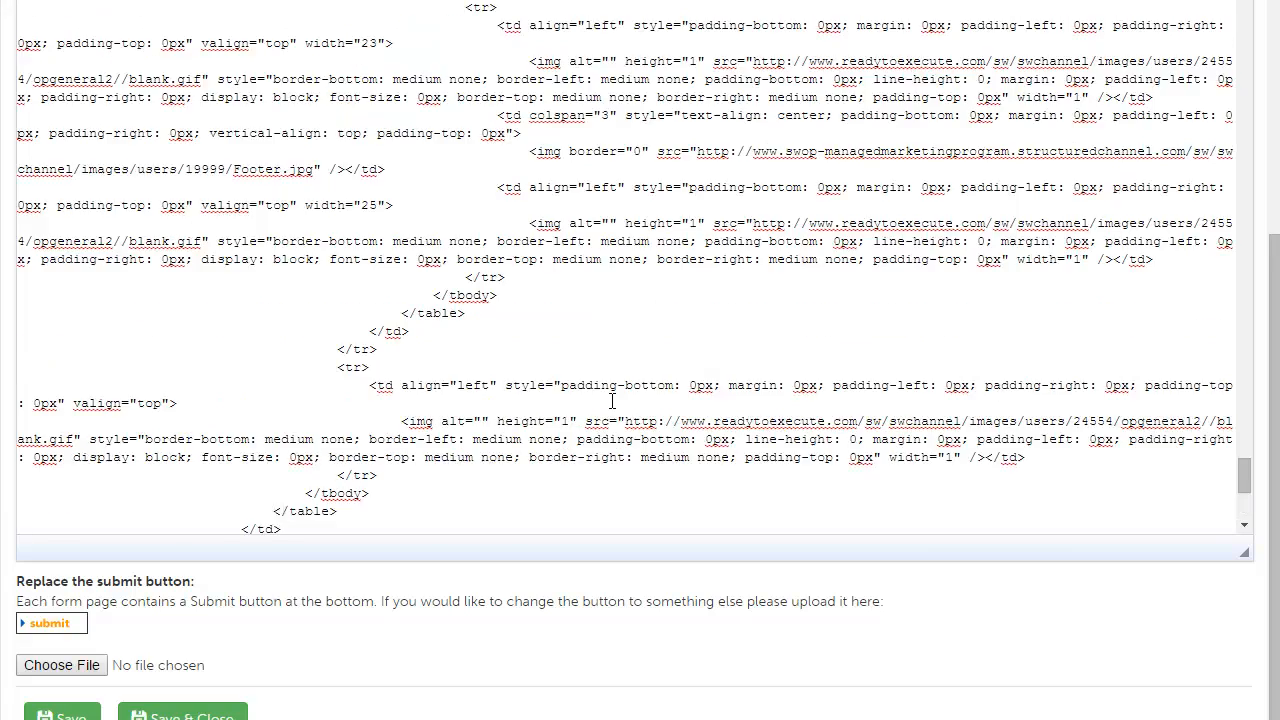
Step: Switch back to the design view and review the pasted page layout
{"action": "scroll", "coordinate": [612, 400], "scroll_direction": "up", "scroll_amount": 10}
{"action": "scroll", "coordinate": [894, 409], "scroll_direction": "up", "scroll_amount": 4}
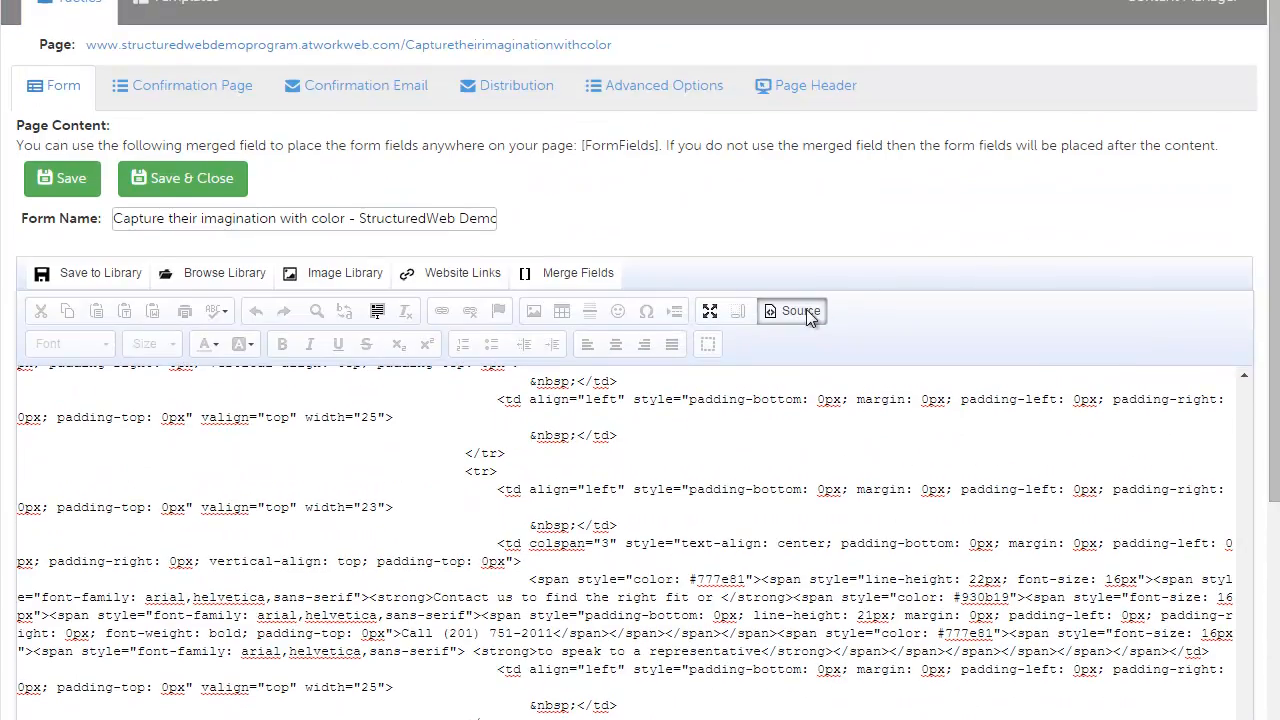
{"action": "left_click", "coordinate": [800, 311]}
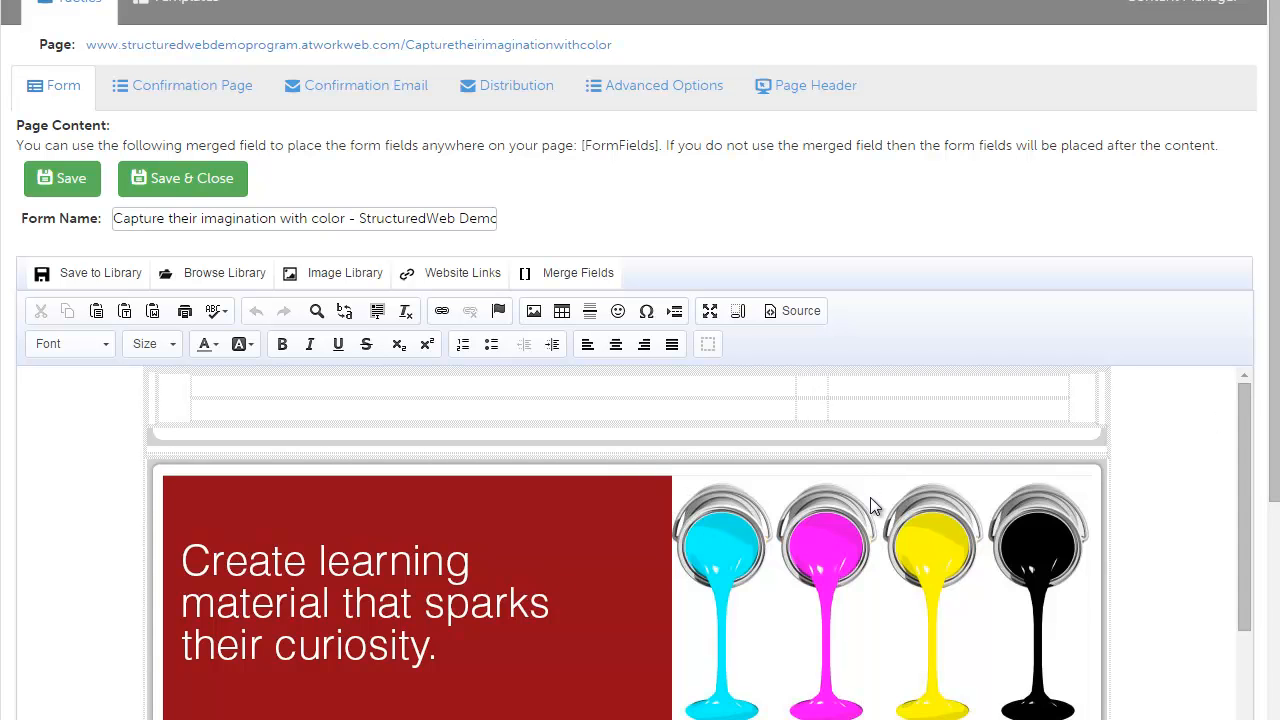
{"action": "scroll", "coordinate": [870, 497], "scroll_direction": "down", "scroll_amount": 3}
{"action": "scroll", "coordinate": [870, 497], "scroll_direction": "up", "scroll_amount": 3}
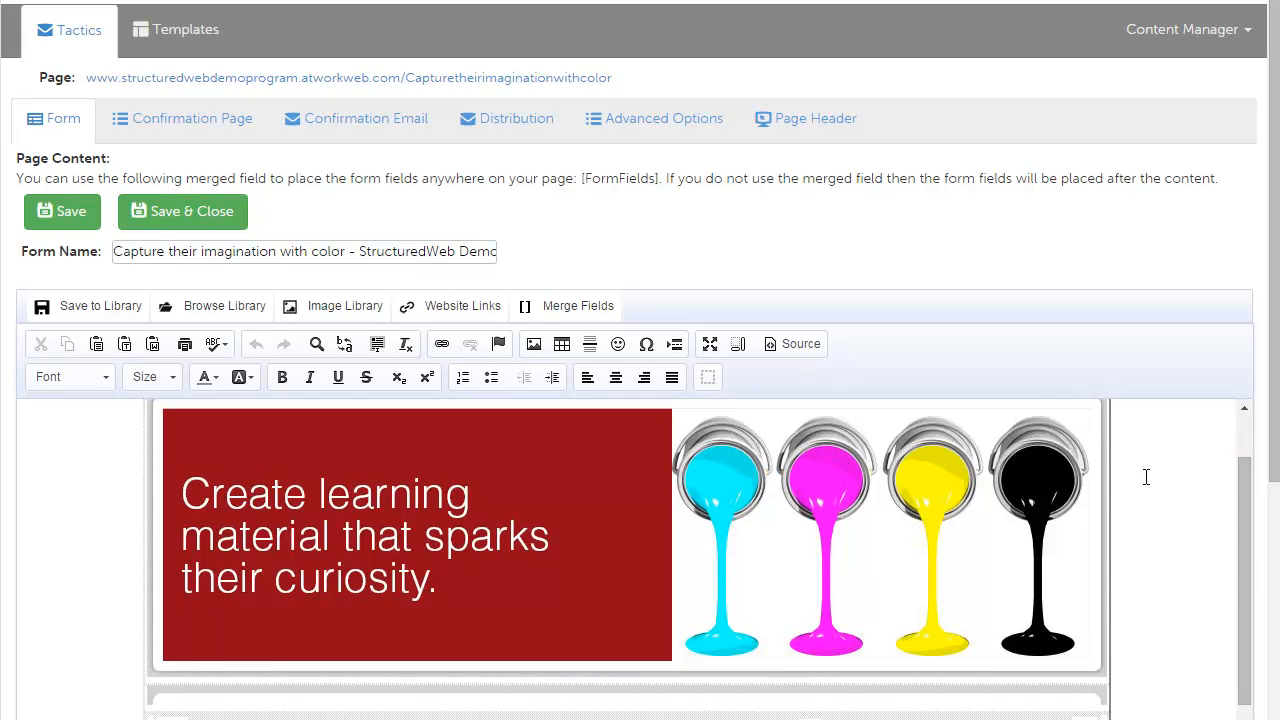
{"action": "scroll", "coordinate": [1146, 477], "scroll_direction": "down", "scroll_amount": 3}
{"action": "left_click_drag", "start_coordinate": [910, 571], "coordinate": [858, 568]}
{"action": "left_click", "coordinate": [1033, 561]}
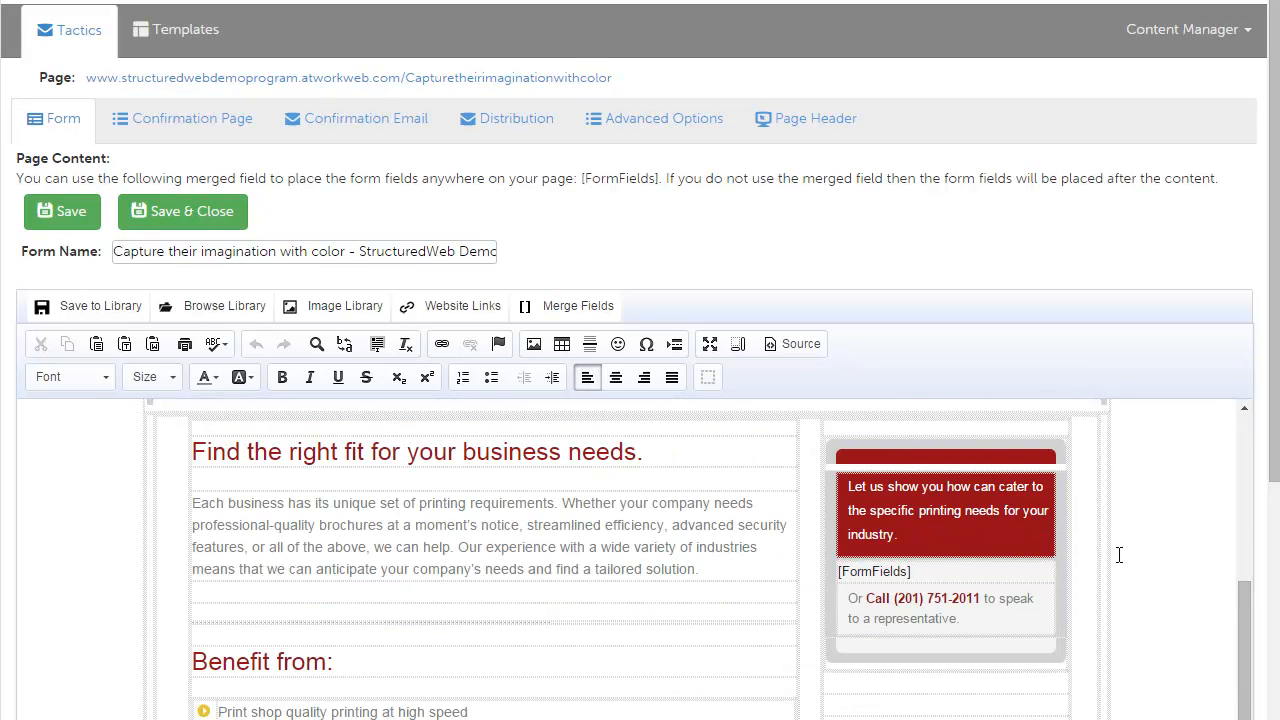
{"action": "scroll", "coordinate": [1150, 540], "scroll_direction": "up", "scroll_amount": 5}
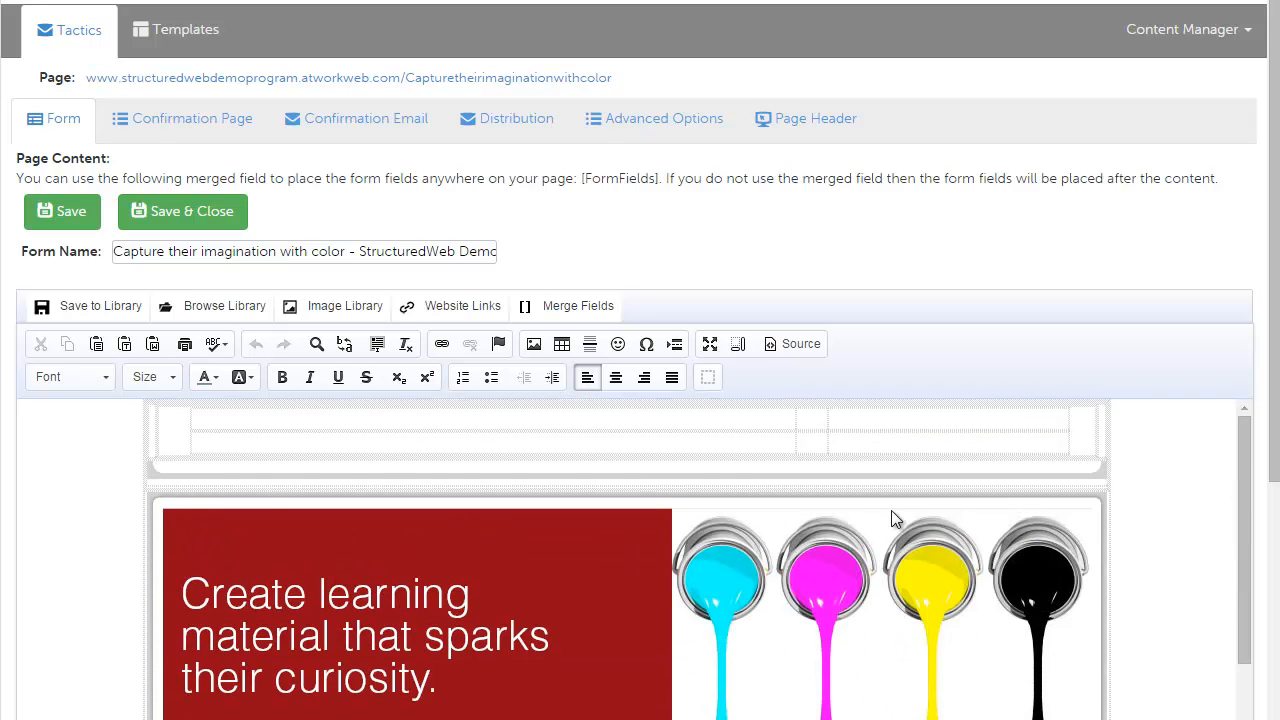
Step: Insert the [MarketAsset705] and [MarketAsset221] merge fields into the top-left and top-right header cells
{"action": "left_click", "coordinate": [239, 425]}
{"action": "type", "text": "[MarketAsset705]"}
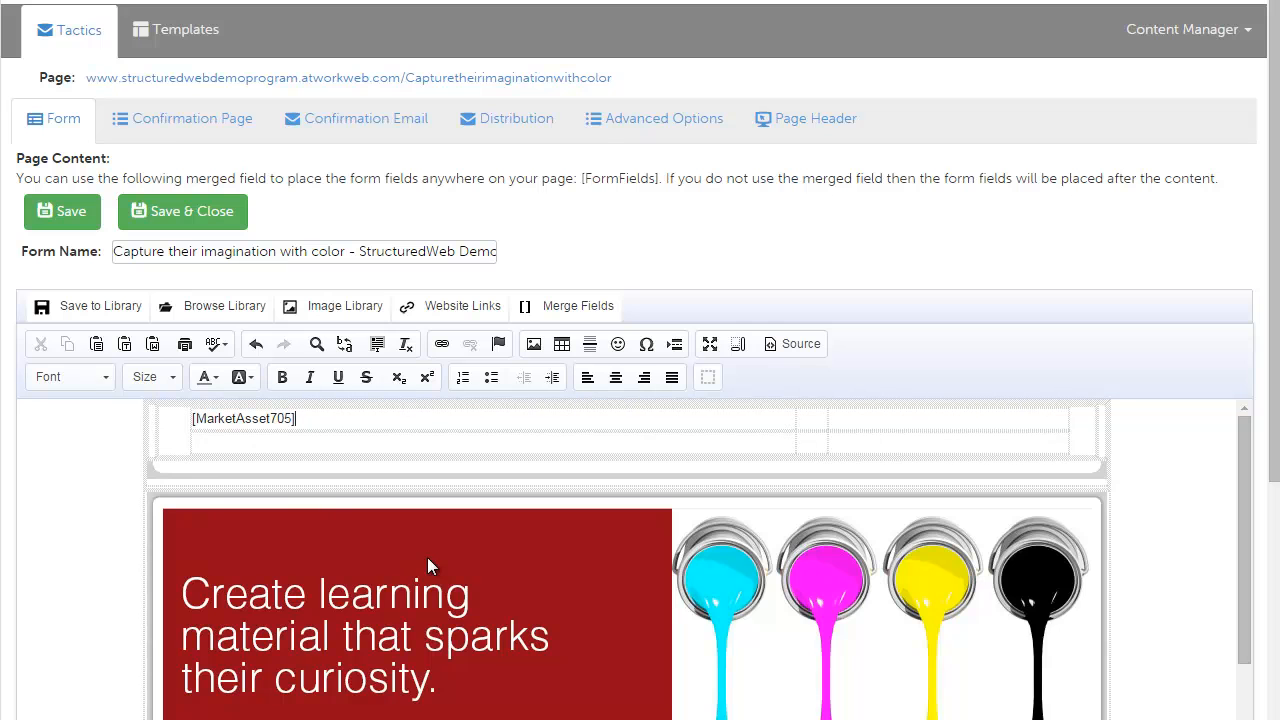
{"action": "left_click", "coordinate": [943, 420]}
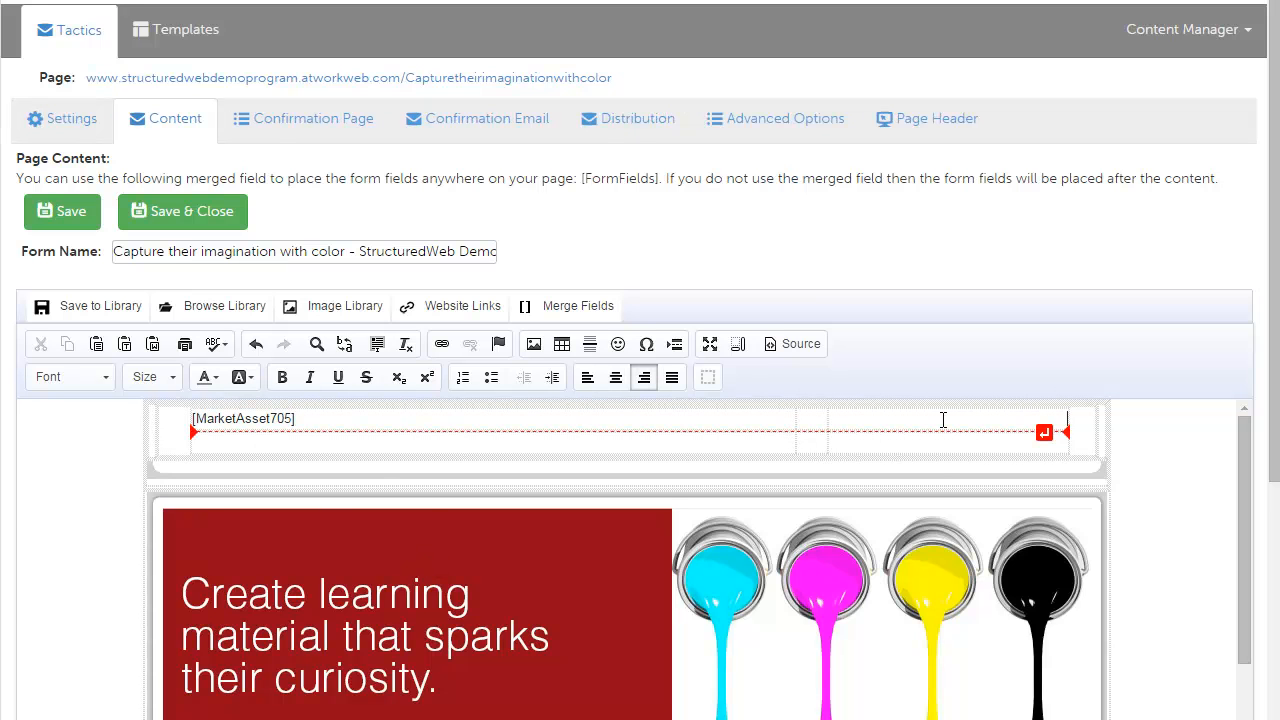
{"action": "type", "text": "[MarketAsset221]"}
Step: Open the Confirmation Page and replace its source content with the copied template HTML
{"action": "scroll", "coordinate": [943, 424], "scroll_direction": "down", "scroll_amount": 3}
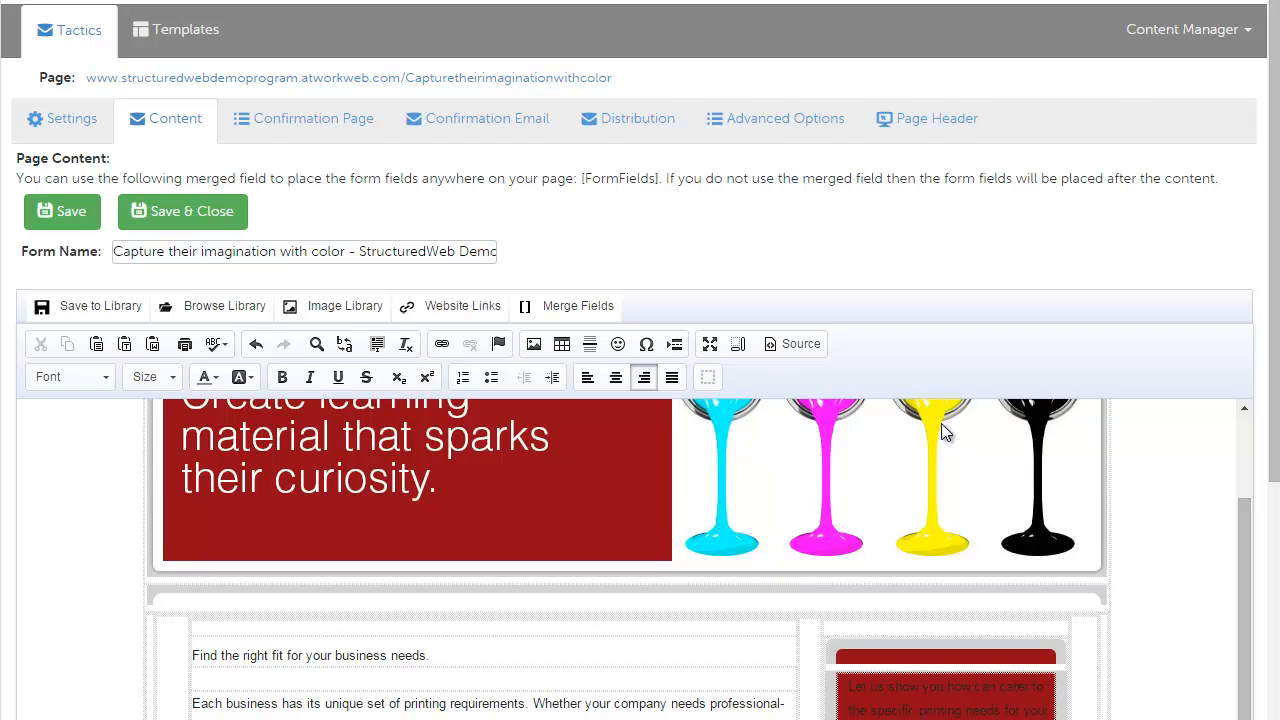
{"action": "scroll", "coordinate": [941, 423], "scroll_direction": "down", "scroll_amount": 1}
{"action": "scroll", "coordinate": [941, 423], "scroll_direction": "down", "scroll_amount": 1}
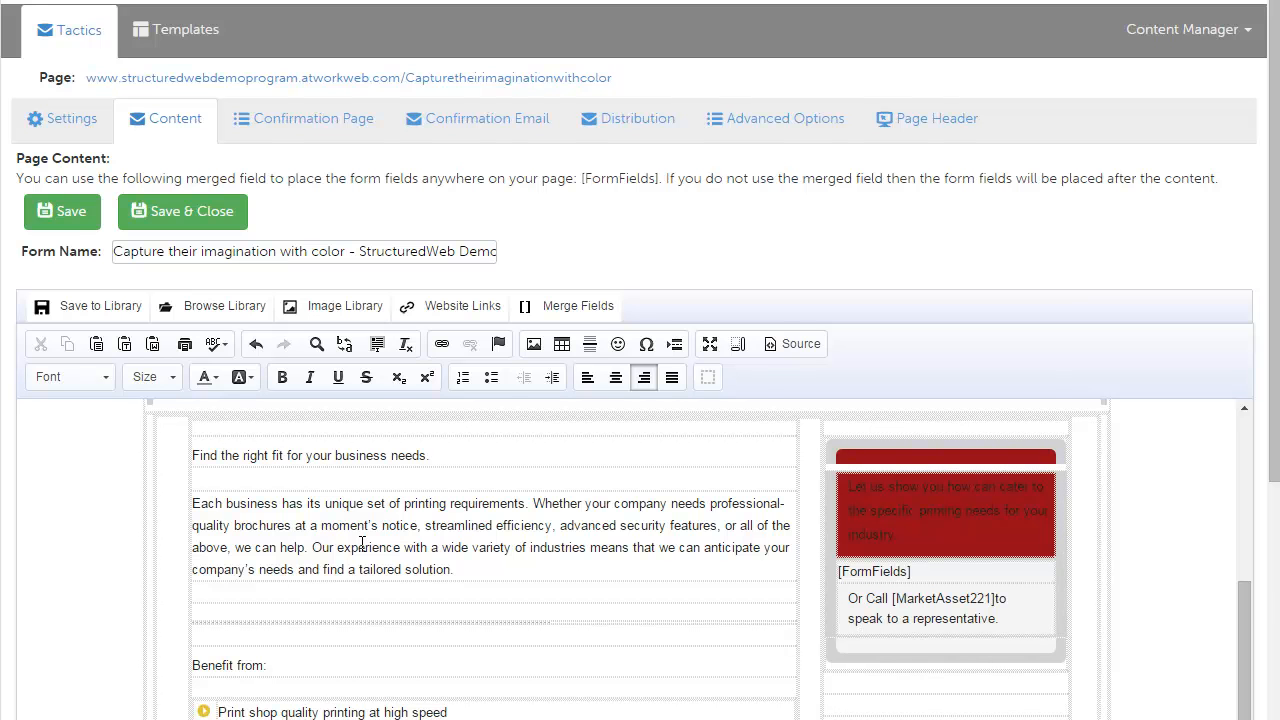
{"action": "scroll", "coordinate": [395, 530], "scroll_direction": "down", "scroll_amount": 1}
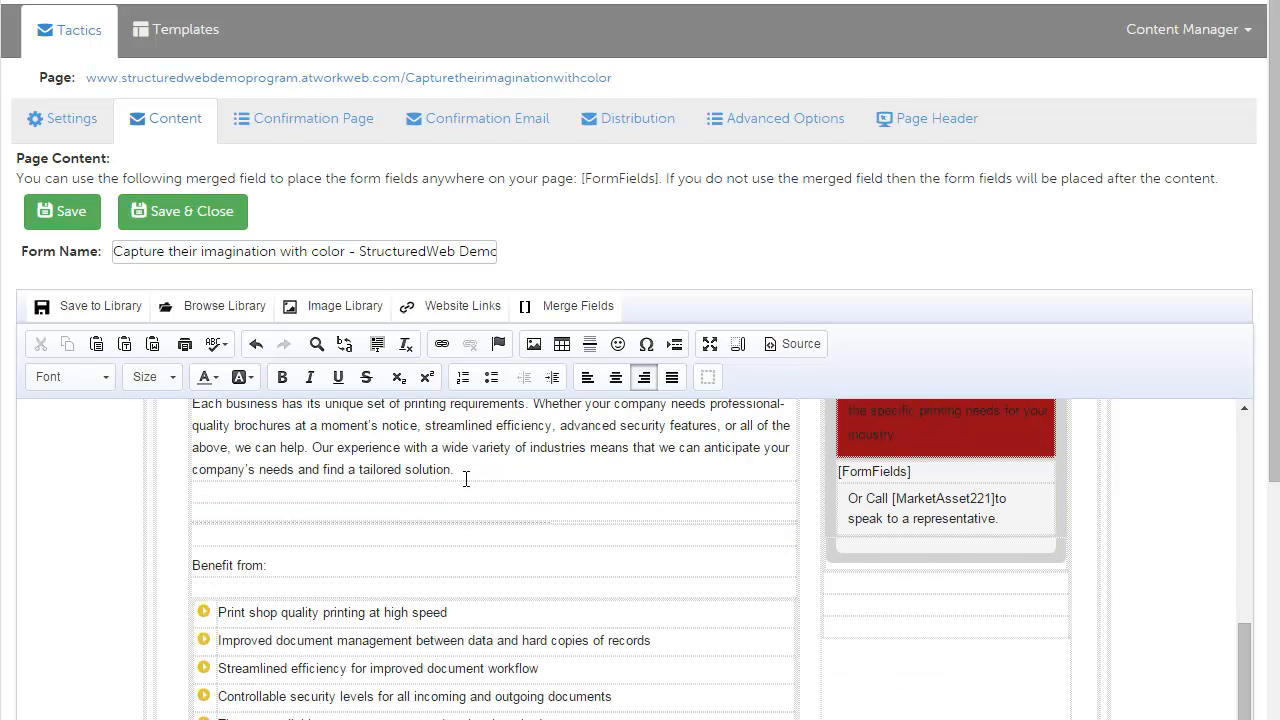
{"action": "scroll", "coordinate": [486, 537], "scroll_direction": "up", "scroll_amount": 5}
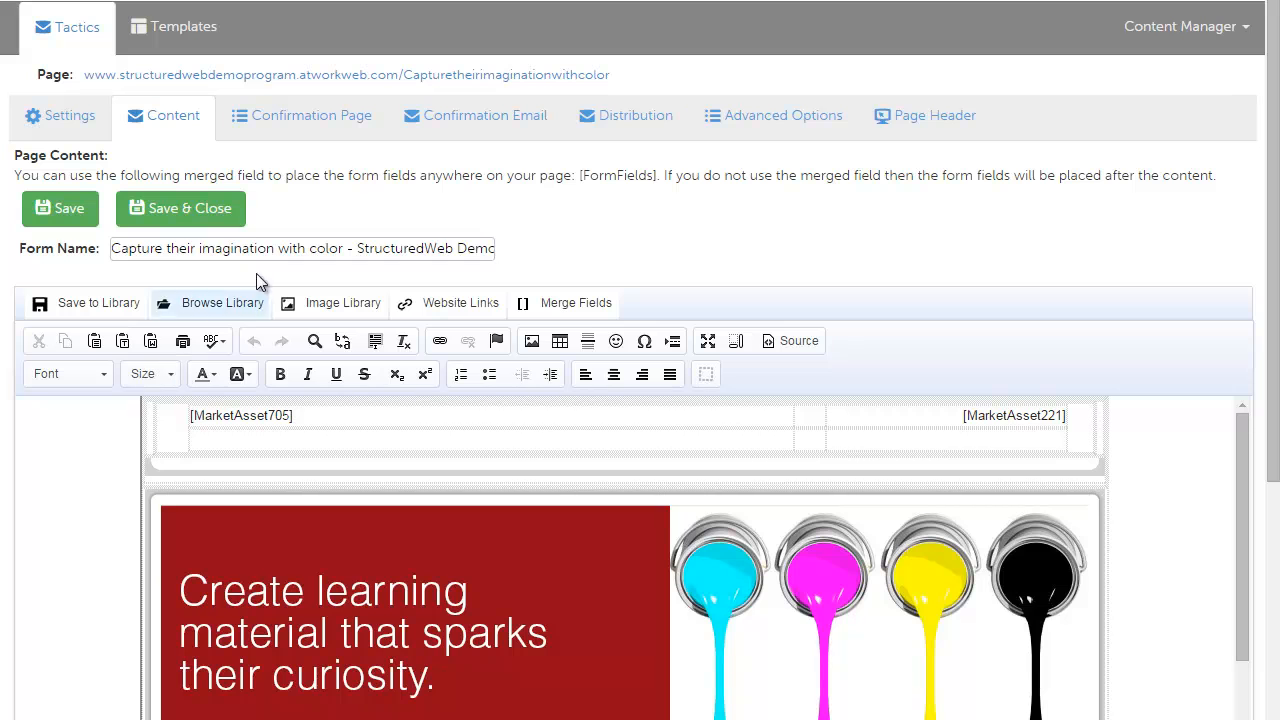
{"action": "left_click", "coordinate": [337, 119]}
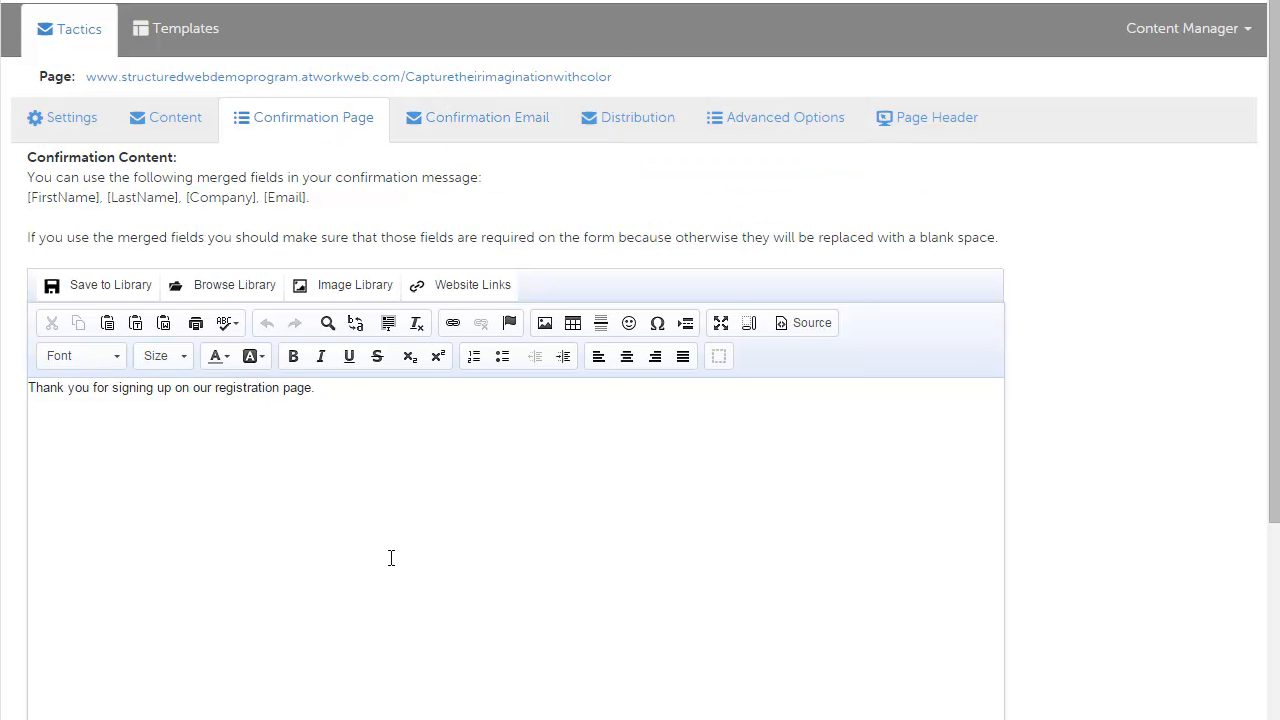
{"action": "left_click", "coordinate": [416, 549]}
{"action": "left_click", "coordinate": [806, 327]}
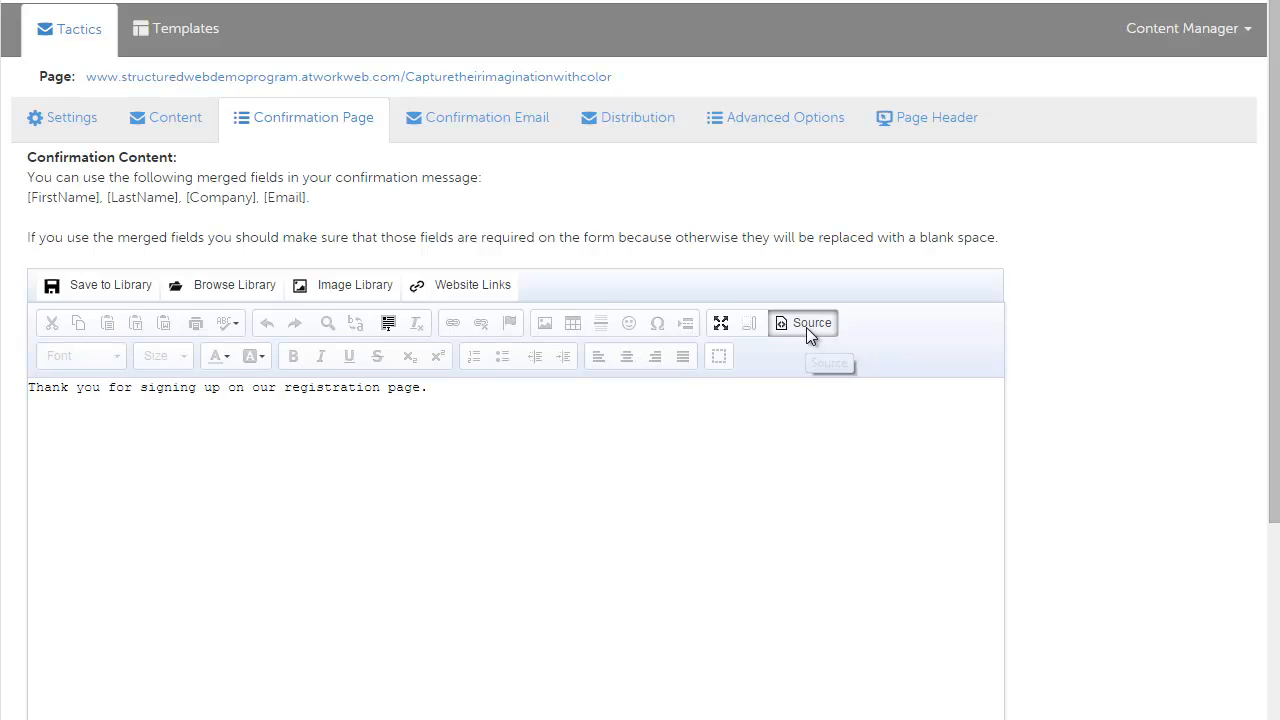
{"action": "key", "text": "ctrl+a"}
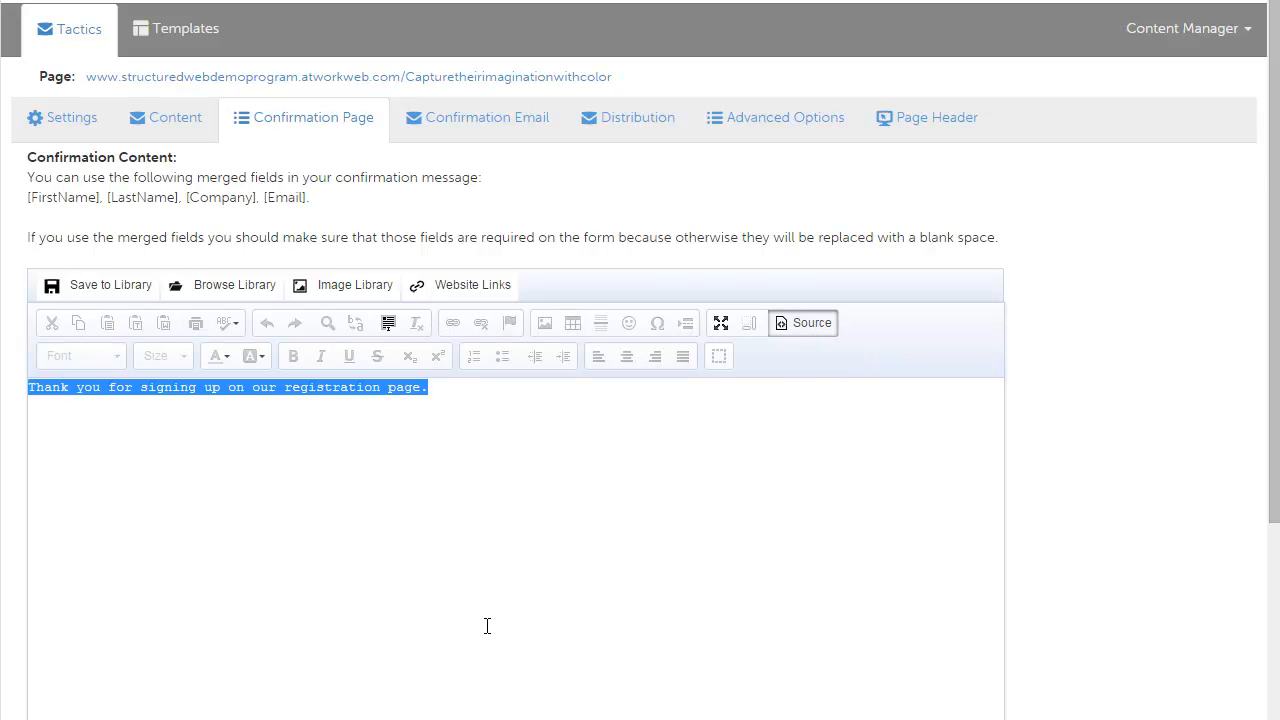
{"action": "key", "text": "ctrl+v"}
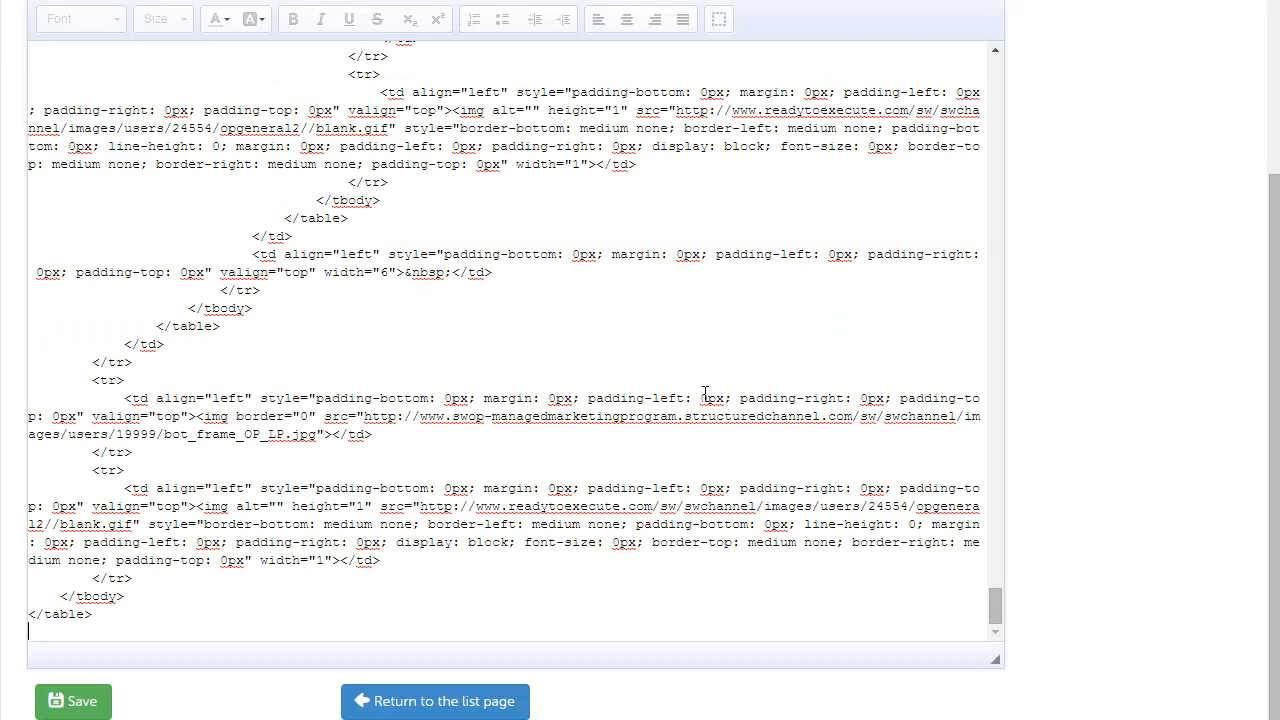
Step: Replace the form-fields placeholder in the confirmation sidebar with the text "Thank You for Registering"
{"action": "scroll", "coordinate": [724, 380], "scroll_direction": "up", "scroll_amount": 3}
{"action": "scroll", "coordinate": [894, 306], "scroll_direction": "up", "scroll_amount": 3}
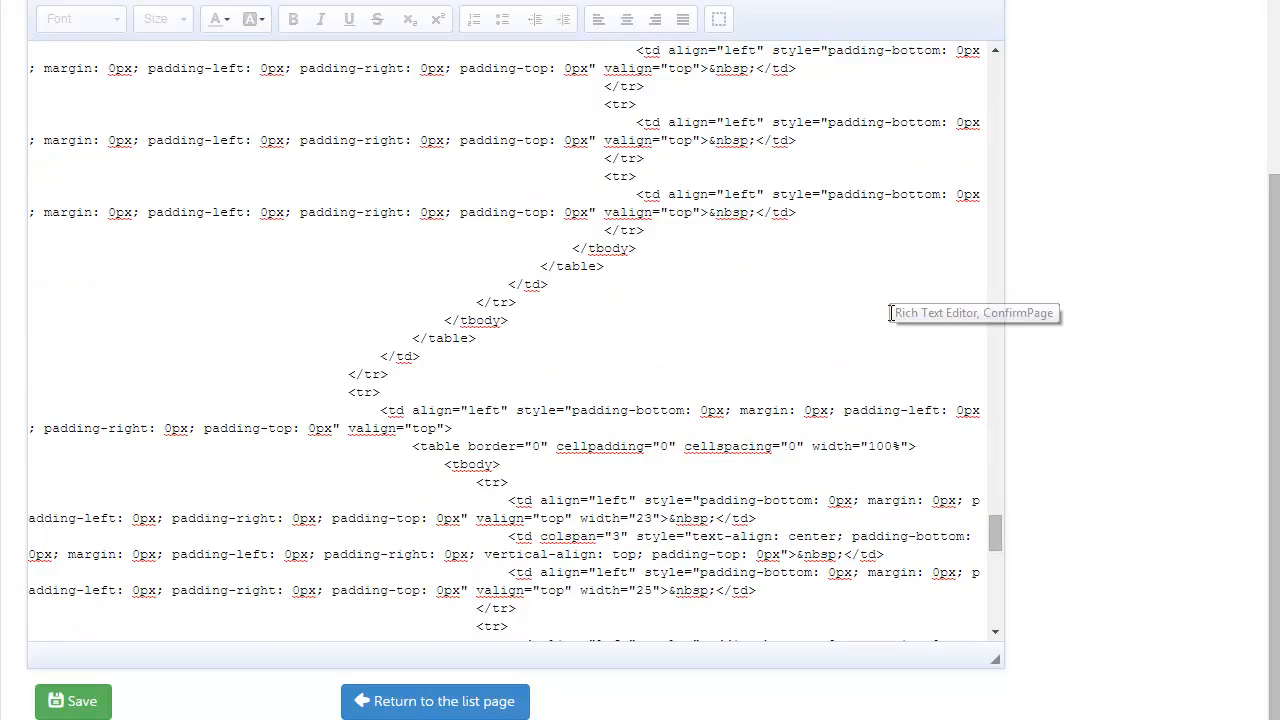
{"action": "scroll", "coordinate": [1213, 276], "scroll_direction": "up", "scroll_amount": 3}
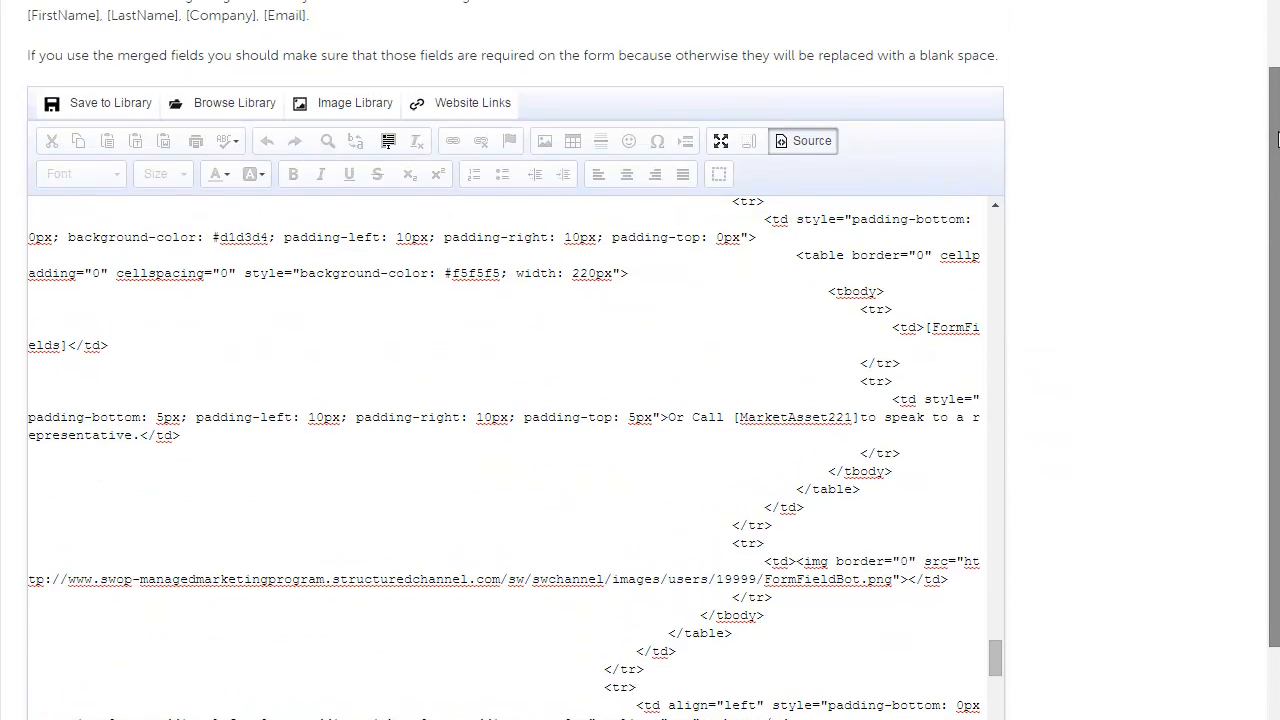
{"action": "scroll", "coordinate": [831, 393], "scroll_direction": "up", "scroll_amount": 1}
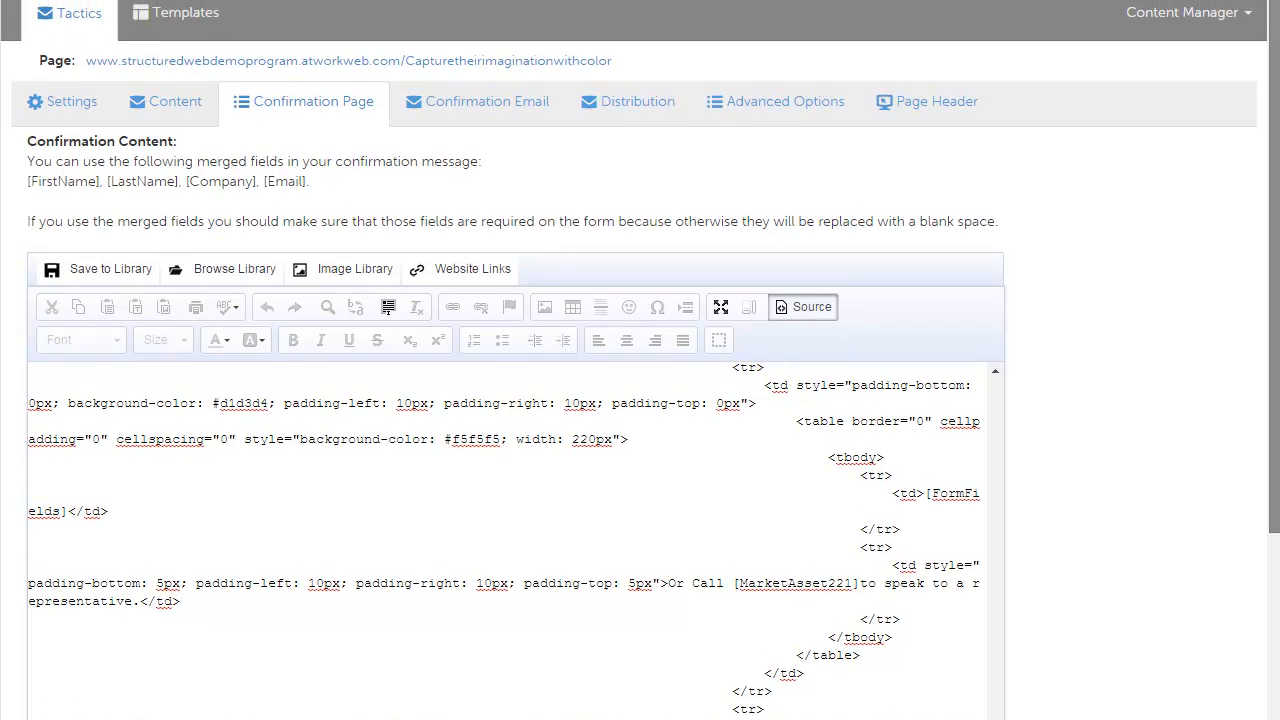
{"action": "left_click", "coordinate": [806, 323]}
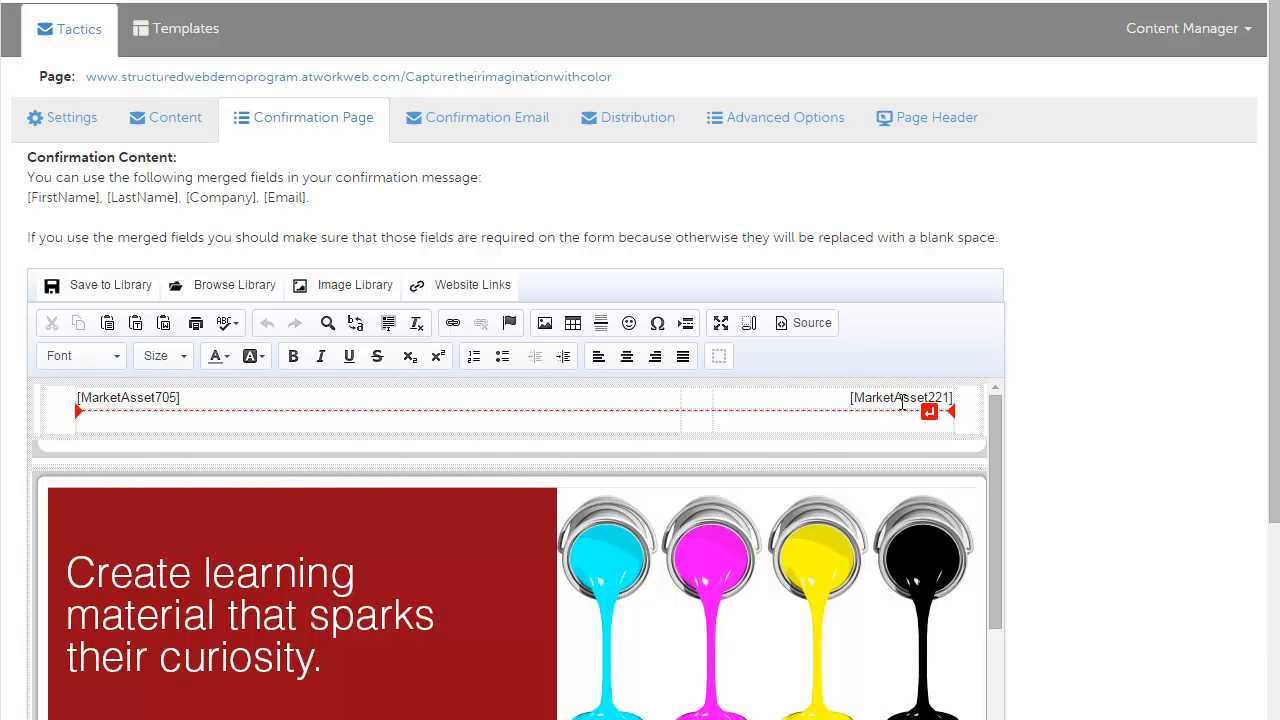
{"action": "left_click", "coordinate": [394, 423]}
{"action": "scroll", "coordinate": [411, 423], "scroll_direction": "down", "scroll_amount": 5}
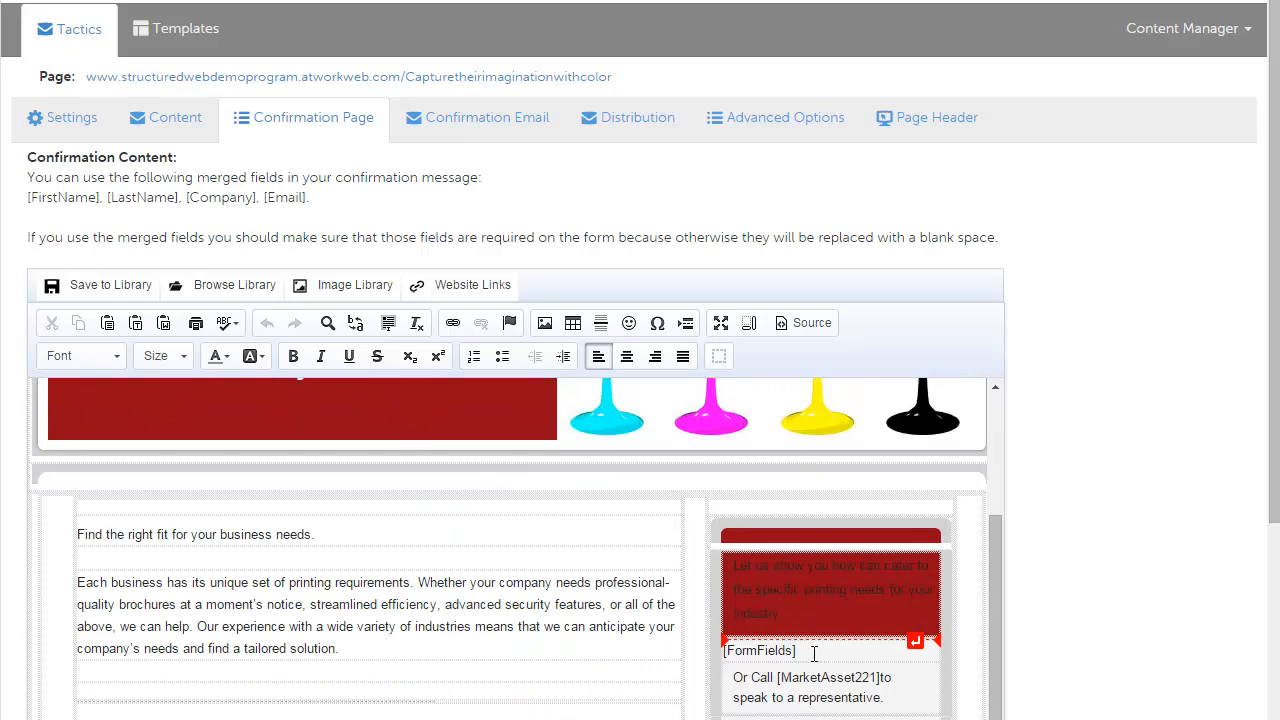
{"action": "scroll", "coordinate": [814, 645], "scroll_direction": "down", "scroll_amount": 1}
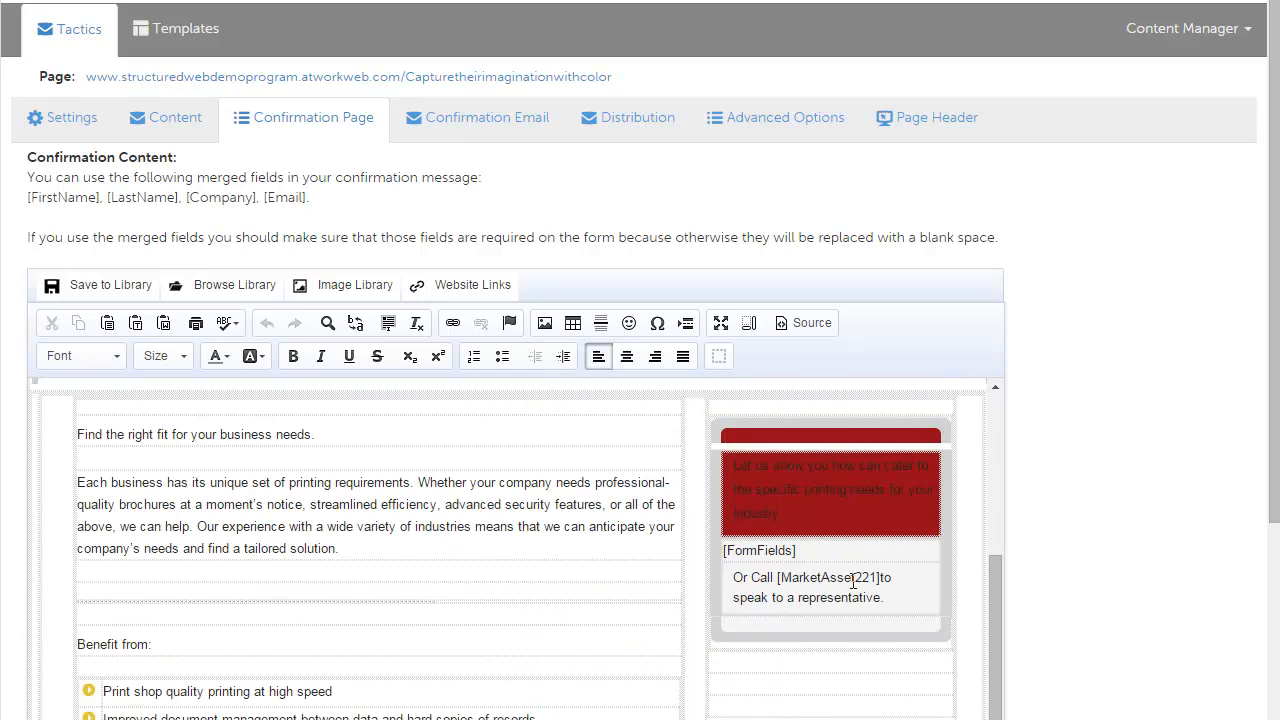
{"action": "left_click", "coordinate": [811, 552]}
{"action": "key", "text": "BackSpace"}
{"action": "key", "text": "BackSpace"}
{"action": "key", "text": "BackSpace"}
{"action": "key", "text": "BackSpace"}
{"action": "key", "text": "BackSpace"}
{"action": "key", "text": "BackSpace"}
{"action": "key", "text": "BackSpace"}
{"action": "key", "text": "BackSpace"}
{"action": "key", "text": "BackSpace"}
{"action": "key", "text": "BackSpace"}
{"action": "key", "text": "BackSpace"}
{"action": "key", "text": "BackSpace"}
{"action": "type", "text": "Thank You for Registering"}
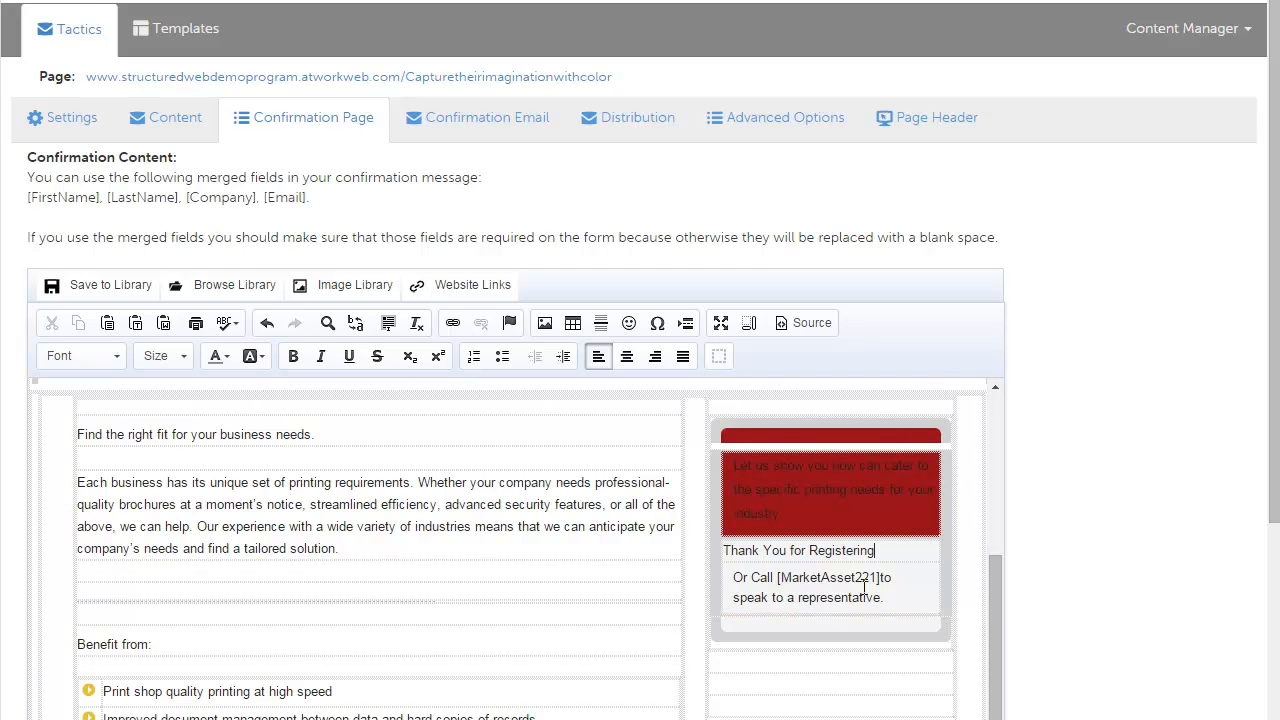
Step: Delete the call-to-speak-to-a-representative line below the thank-you text
{"action": "left_click_drag", "start_coordinate": [888, 599], "coordinate": [752, 577]}
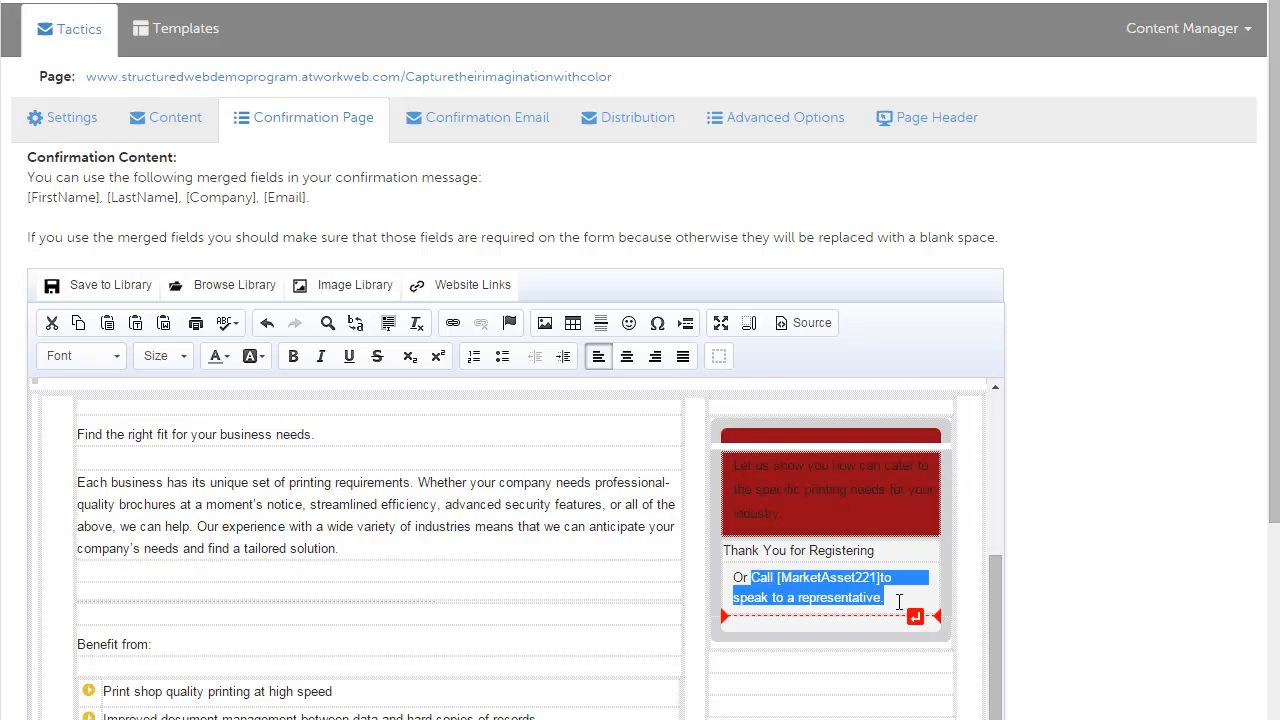
{"action": "key", "text": "BackSpace"}
{"action": "key", "text": "BackSpace"}
{"action": "key", "text": "BackSpace"}
{"action": "key", "text": "BackSpace"}
{"action": "key", "text": "BackSpace"}
Step: Format the "Thank You for Registering" text as bold at size 14
{"action": "left_click_drag", "start_coordinate": [880, 549], "coordinate": [717, 546]}
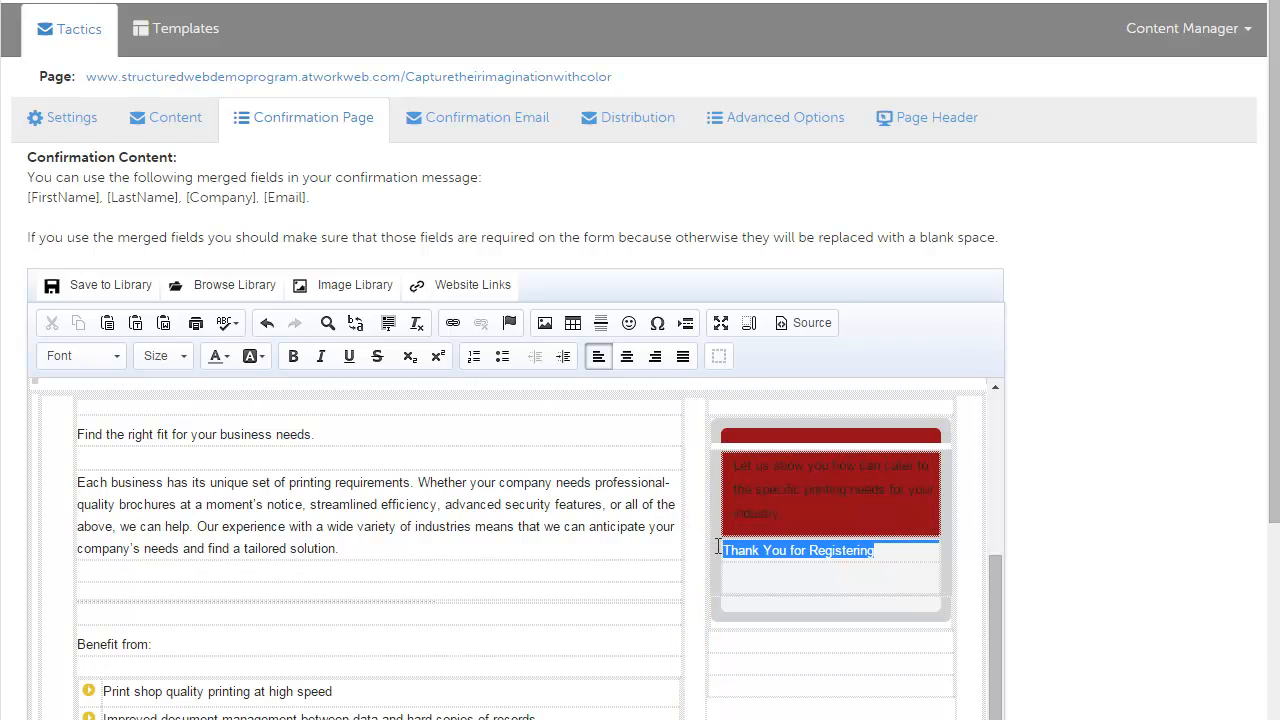
{"action": "left_click", "coordinate": [291, 358]}
{"action": "left_click", "coordinate": [186, 363]}
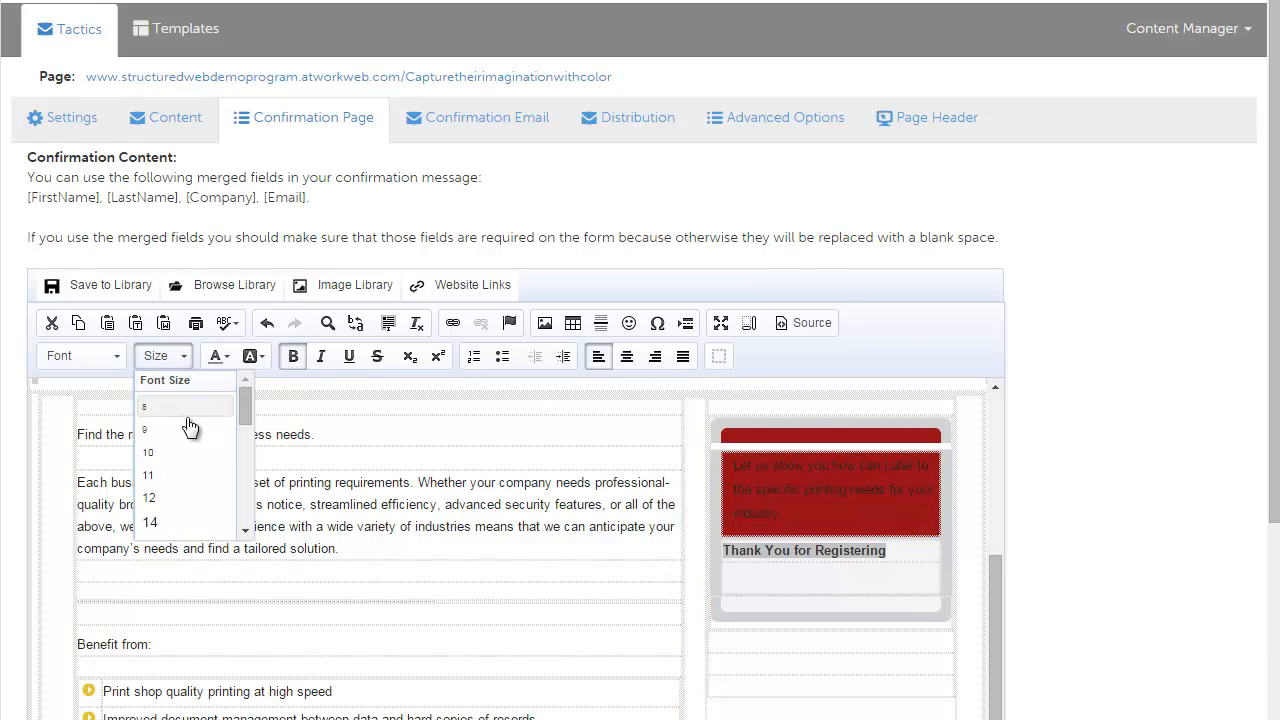
{"action": "left_click", "coordinate": [171, 524]}
{"action": "left_click", "coordinate": [784, 554]}
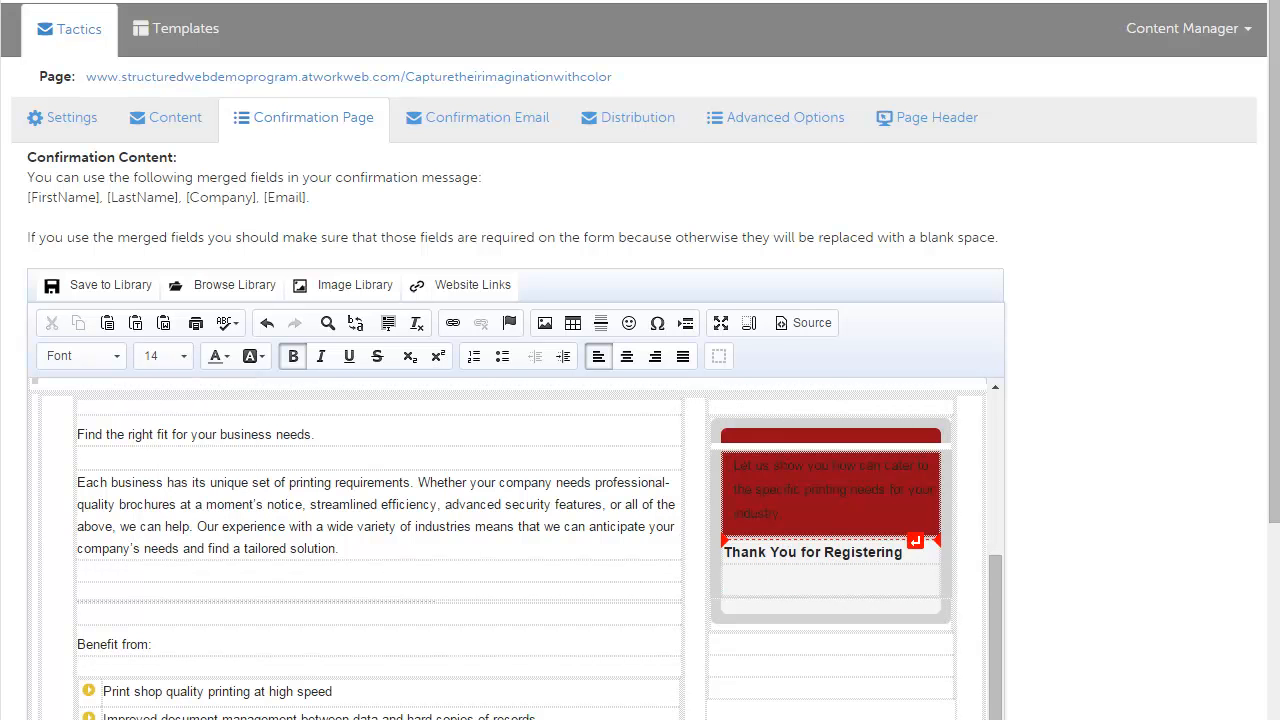
Step: Save the confirmation page and open the Confirmation Email settings
{"action": "scroll", "coordinate": [591, 297], "scroll_direction": "down", "scroll_amount": 6}
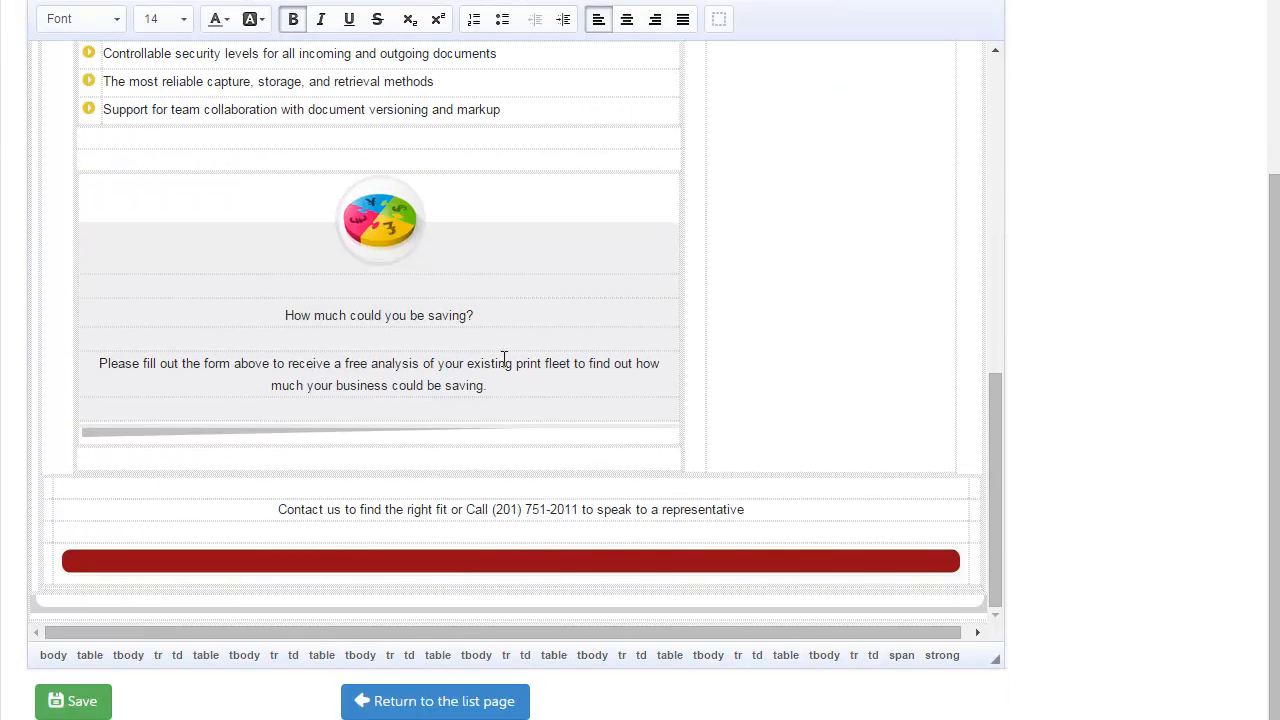
{"action": "left_click", "coordinate": [84, 700]}
{"action": "scroll", "coordinate": [571, 186], "scroll_direction": "up", "scroll_amount": 4}
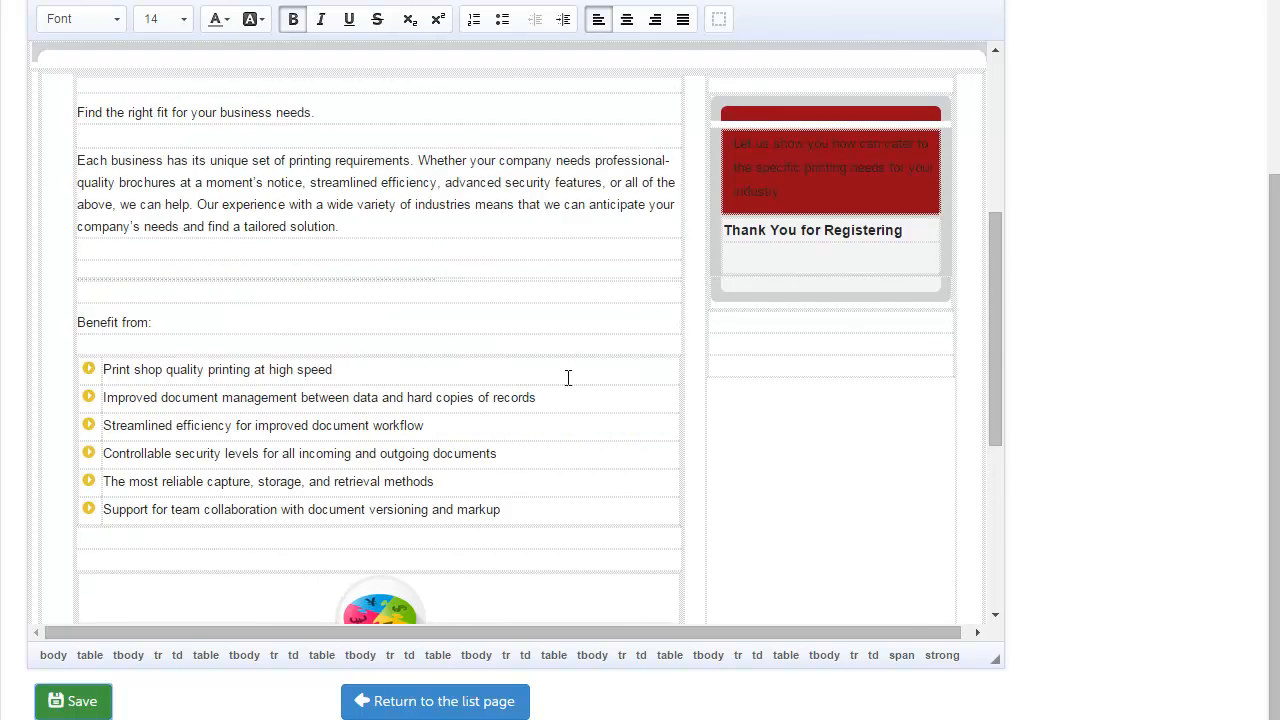
{"action": "scroll", "coordinate": [588, 440], "scroll_direction": "down", "scroll_amount": 5}
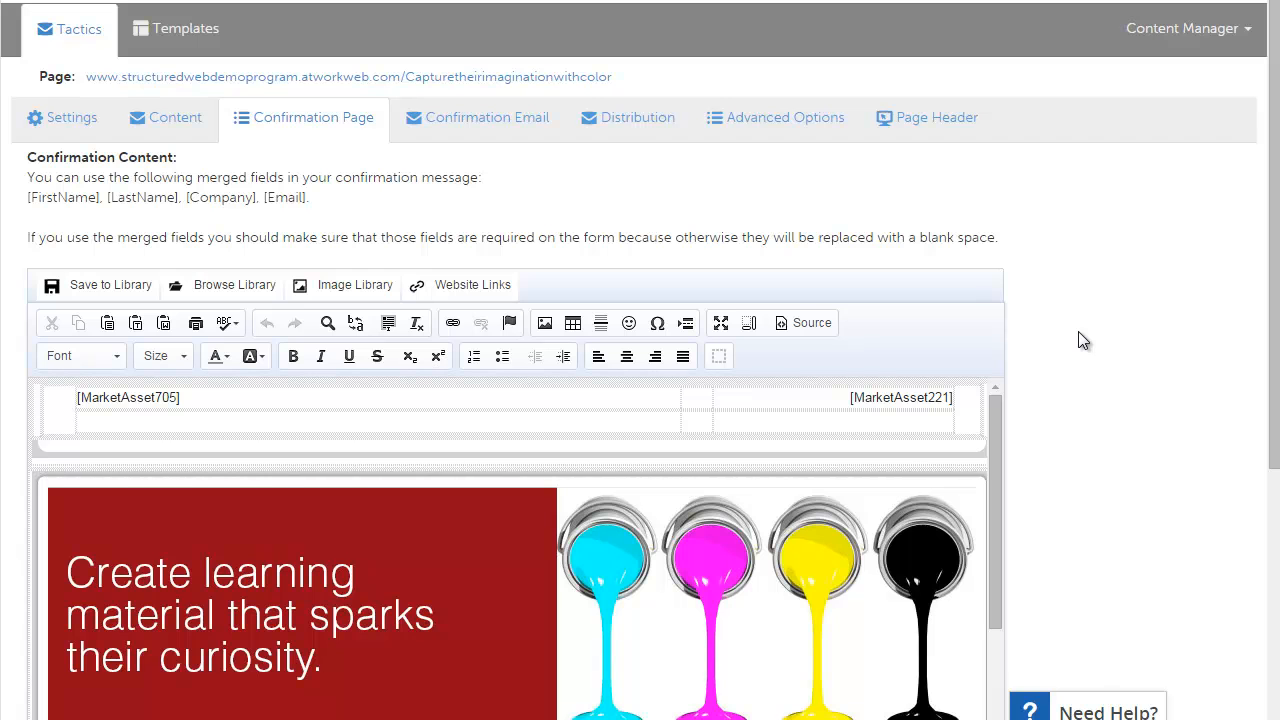
{"action": "left_click", "coordinate": [481, 128]}
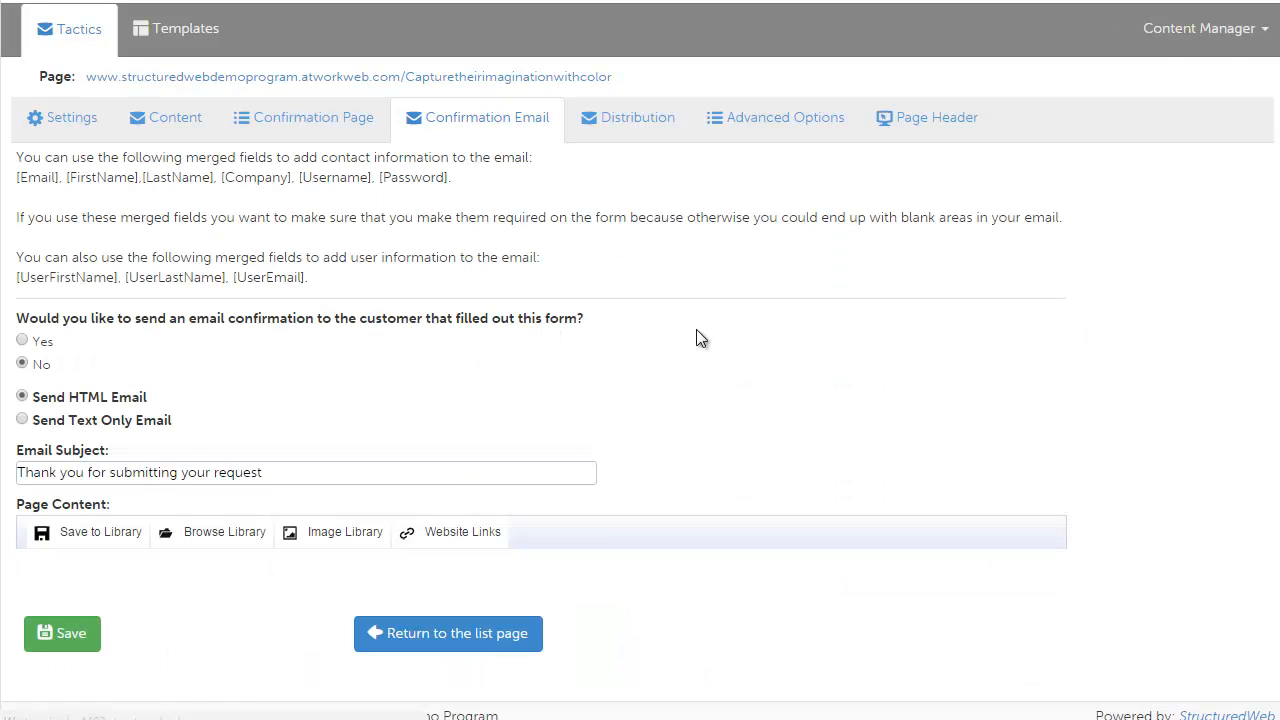
Step: Review the confirmation email's subject and message body, and save the Confirmation Email settings
{"action": "scroll", "coordinate": [779, 323], "scroll_direction": "down", "scroll_amount": 1}
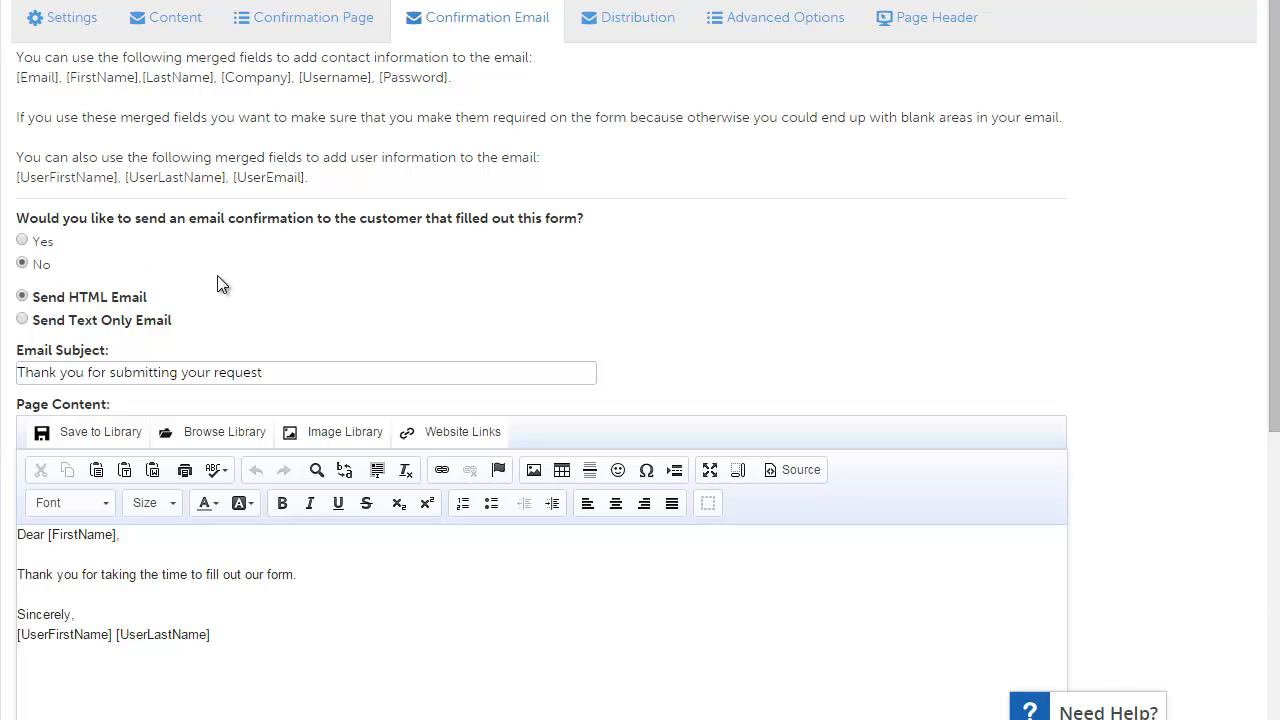
{"action": "left_click", "coordinate": [71, 366]}
{"action": "left_click", "coordinate": [338, 617]}
{"action": "scroll", "coordinate": [385, 541], "scroll_direction": "down", "scroll_amount": 1}
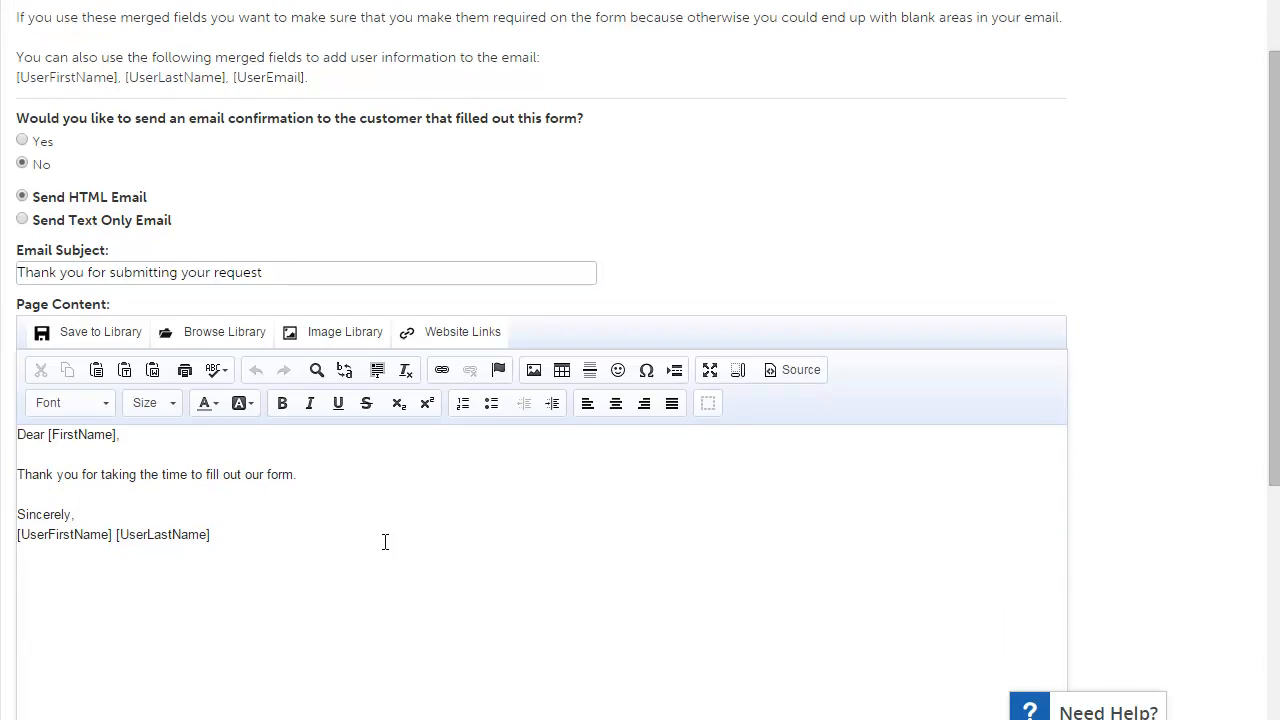
{"action": "scroll", "coordinate": [463, 449], "scroll_direction": "down", "scroll_amount": 2}
{"action": "scroll", "coordinate": [471, 443], "scroll_direction": "up", "scroll_amount": 1}
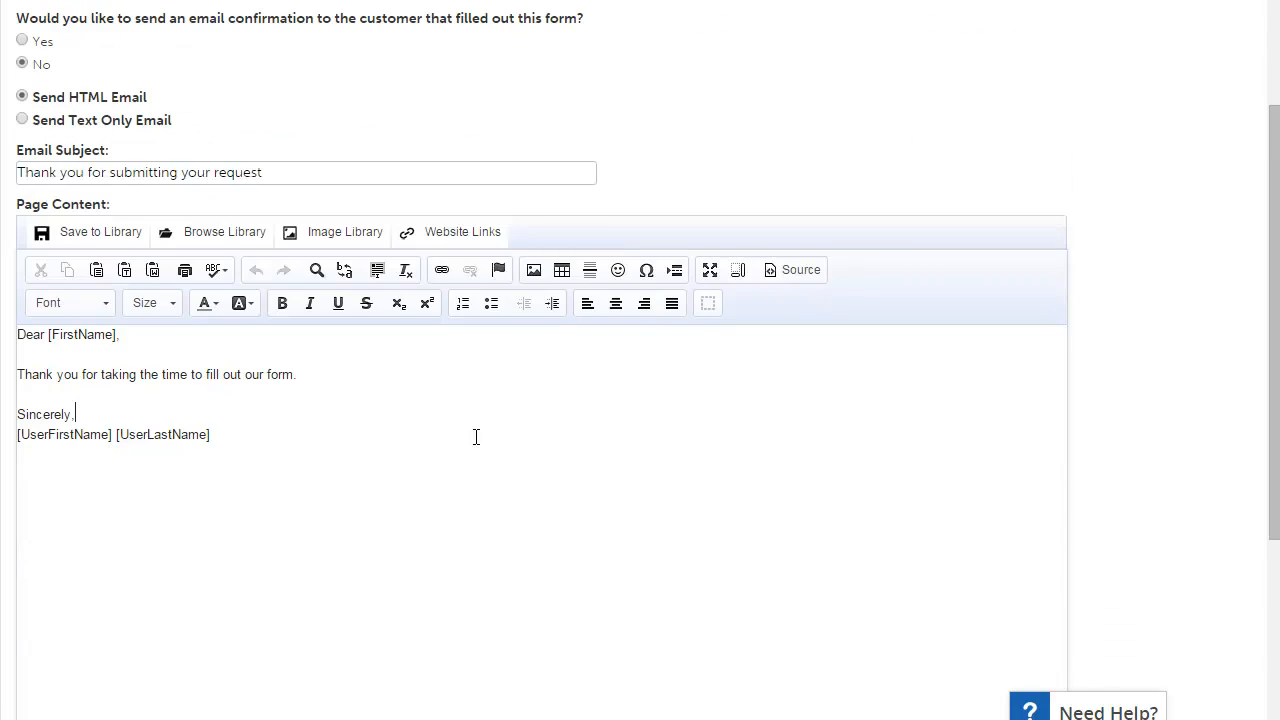
{"action": "scroll", "coordinate": [476, 455], "scroll_direction": "up", "scroll_amount": 1}
{"action": "scroll", "coordinate": [476, 455], "scroll_direction": "down", "scroll_amount": 1}
{"action": "scroll", "coordinate": [606, 361], "scroll_direction": "up", "scroll_amount": 1}
{"action": "scroll", "coordinate": [463, 113], "scroll_direction": "up", "scroll_amount": 1}
{"action": "scroll", "coordinate": [374, 449], "scroll_direction": "down", "scroll_amount": 1}
{"action": "scroll", "coordinate": [398, 433], "scroll_direction": "down", "scroll_amount": 3}
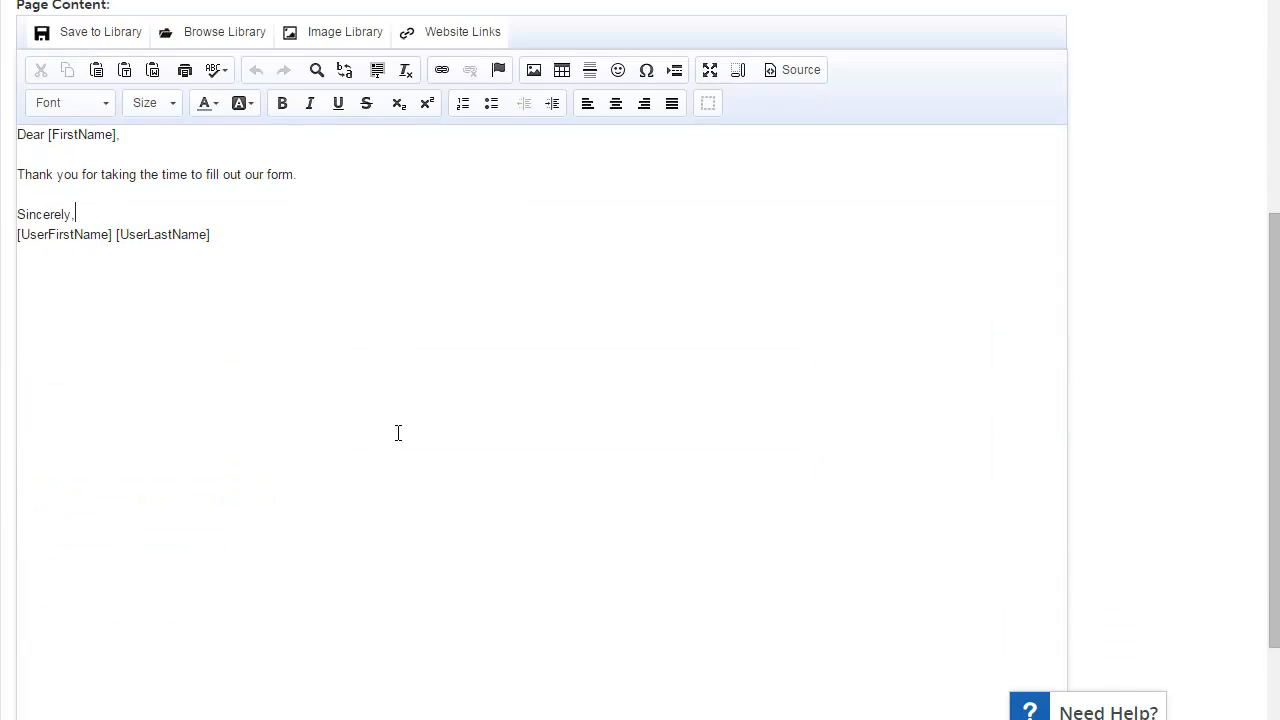
{"action": "scroll", "coordinate": [705, 435], "scroll_direction": "down", "scroll_amount": 1}
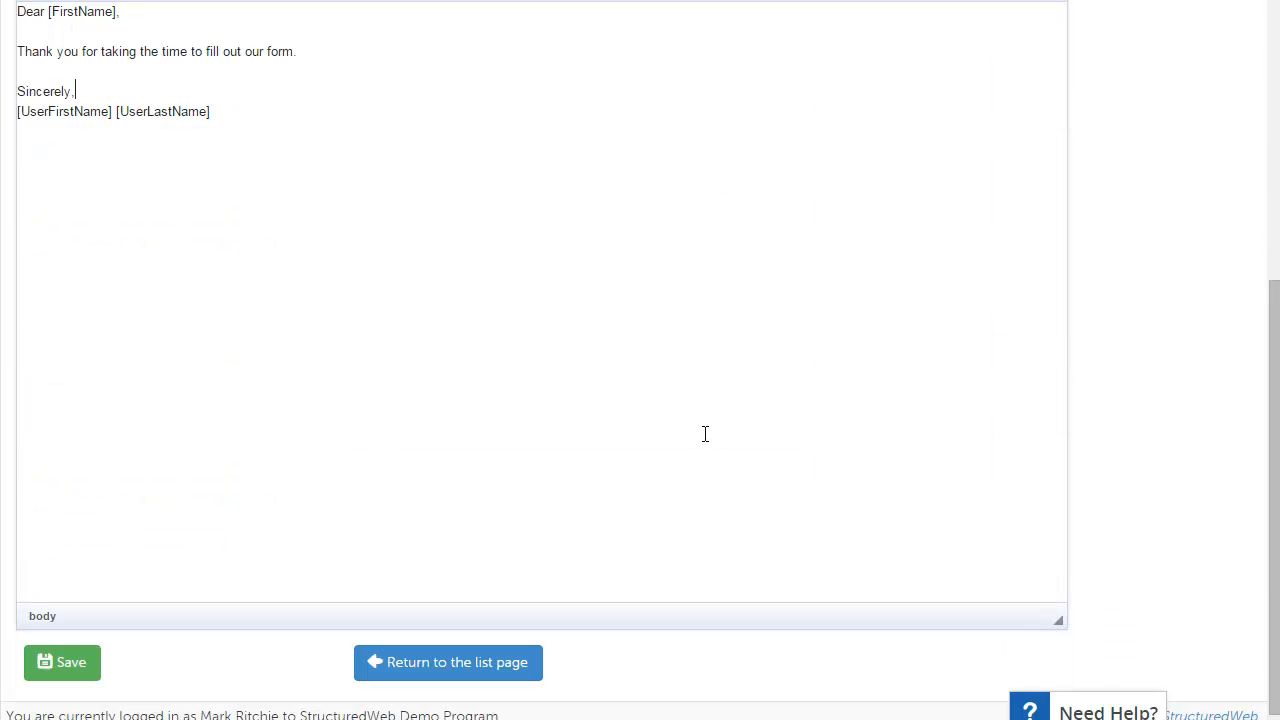
{"action": "left_click", "coordinate": [97, 670]}
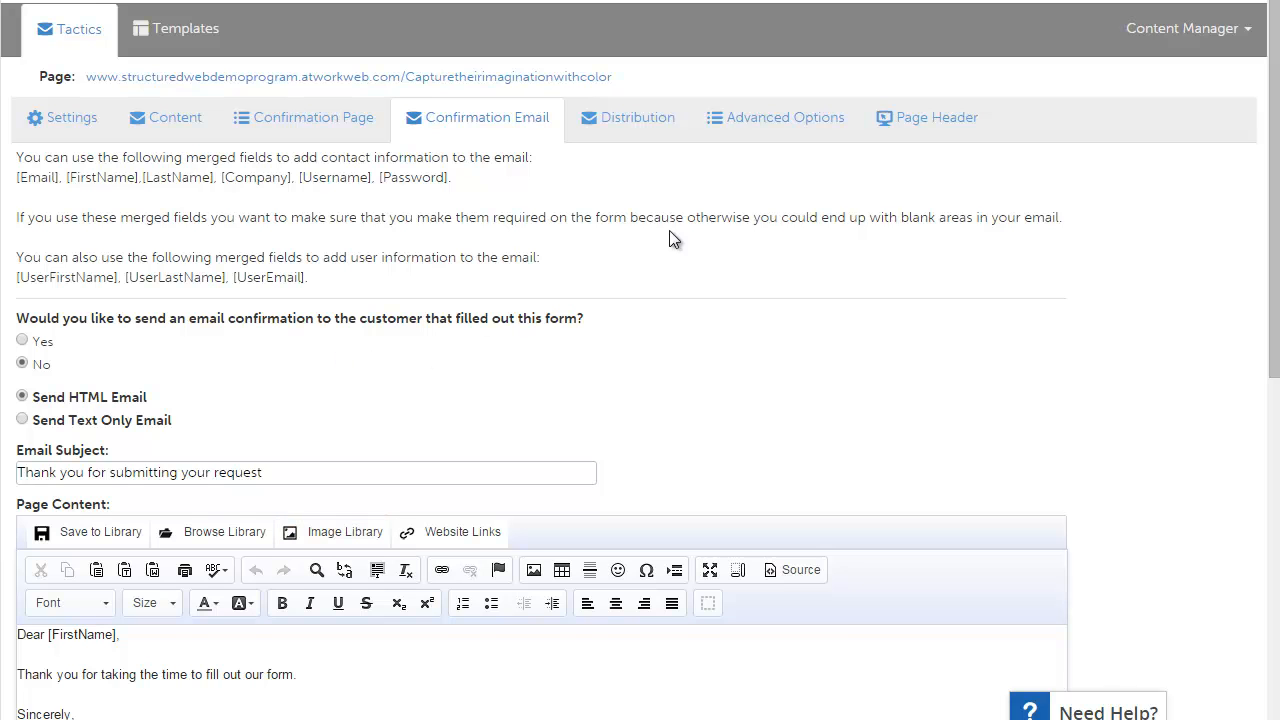
Step: In Advanced Options, set the form field labels to appear above the fields and save
{"action": "left_click", "coordinate": [790, 119]}
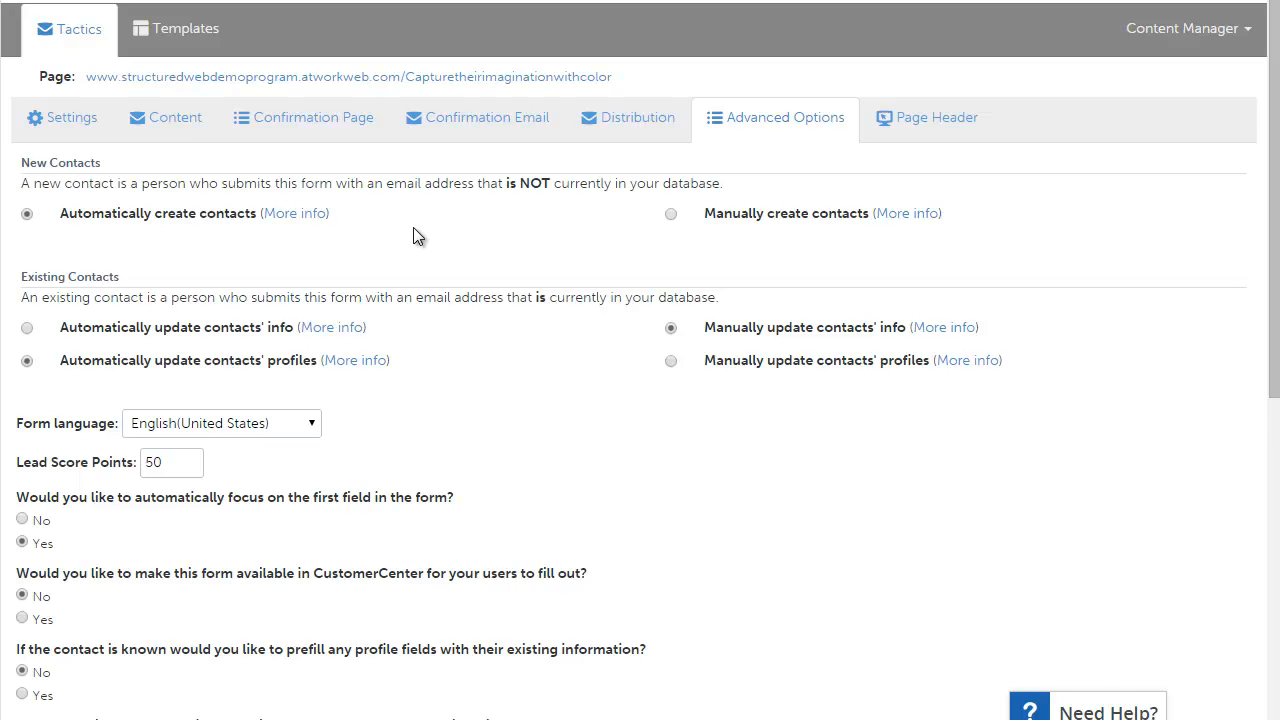
{"action": "scroll", "coordinate": [426, 220], "scroll_direction": "down", "scroll_amount": 3}
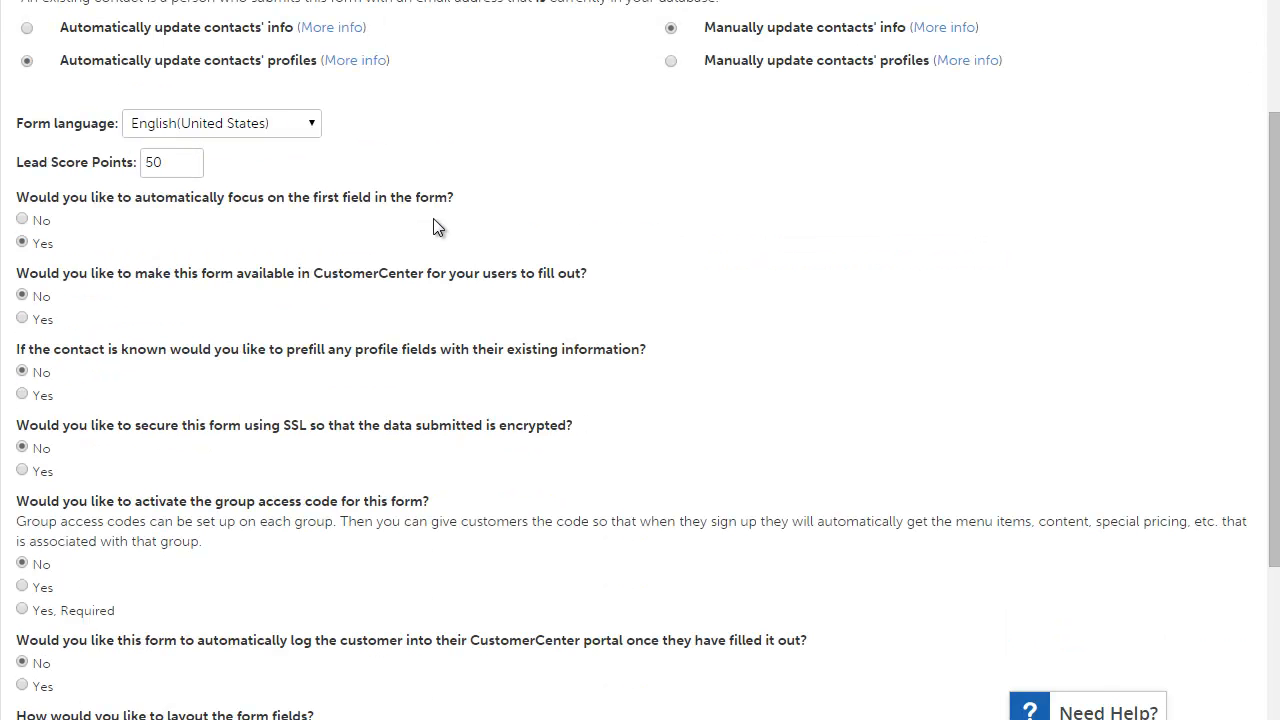
{"action": "scroll", "coordinate": [437, 226], "scroll_direction": "down", "scroll_amount": 1}
{"action": "scroll", "coordinate": [455, 230], "scroll_direction": "down", "scroll_amount": 1}
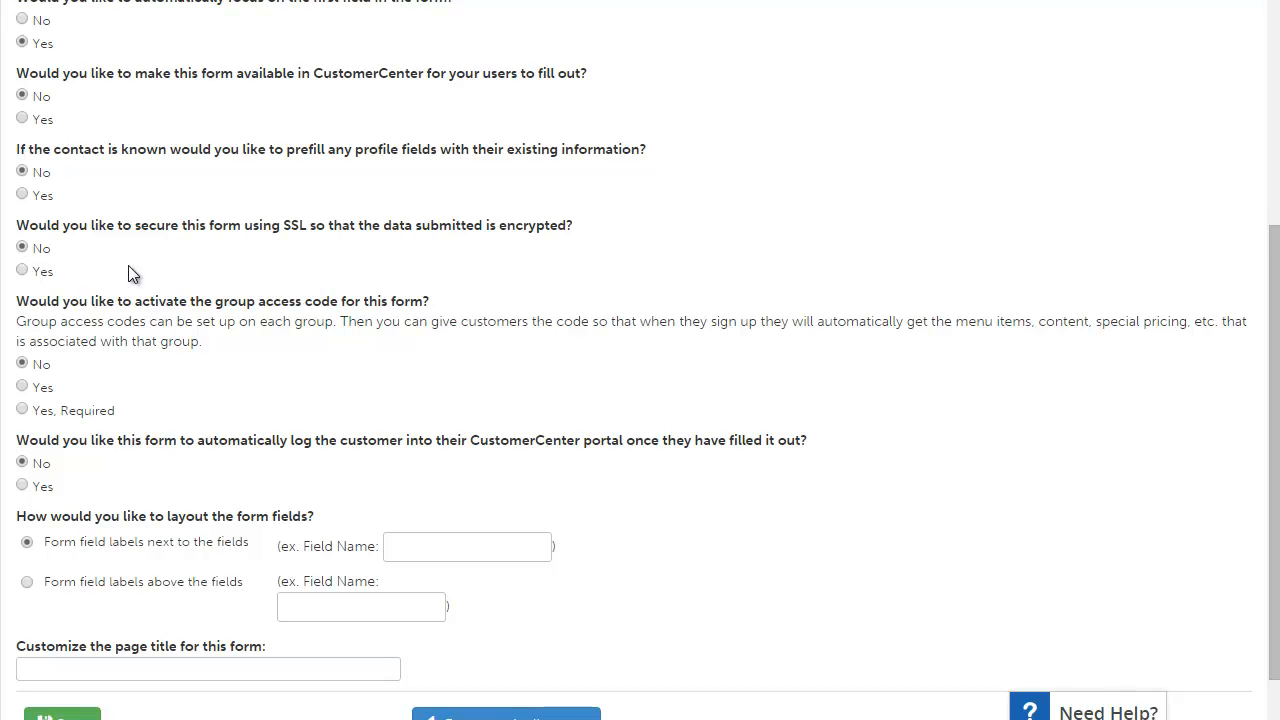
{"action": "scroll", "coordinate": [153, 258], "scroll_direction": "down", "scroll_amount": 2}
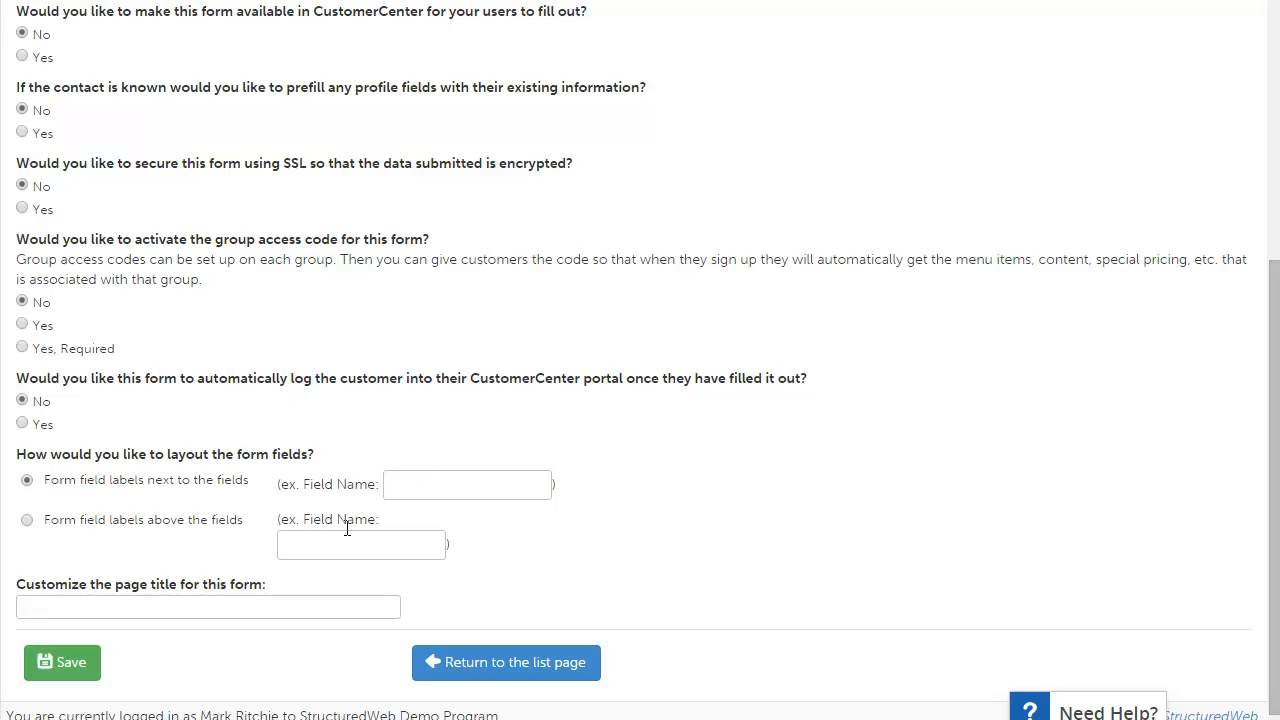
{"action": "left_click", "coordinate": [27, 520]}
{"action": "left_click", "coordinate": [198, 606]}
{"action": "scroll", "coordinate": [665, 565], "scroll_direction": "up", "scroll_amount": 3}
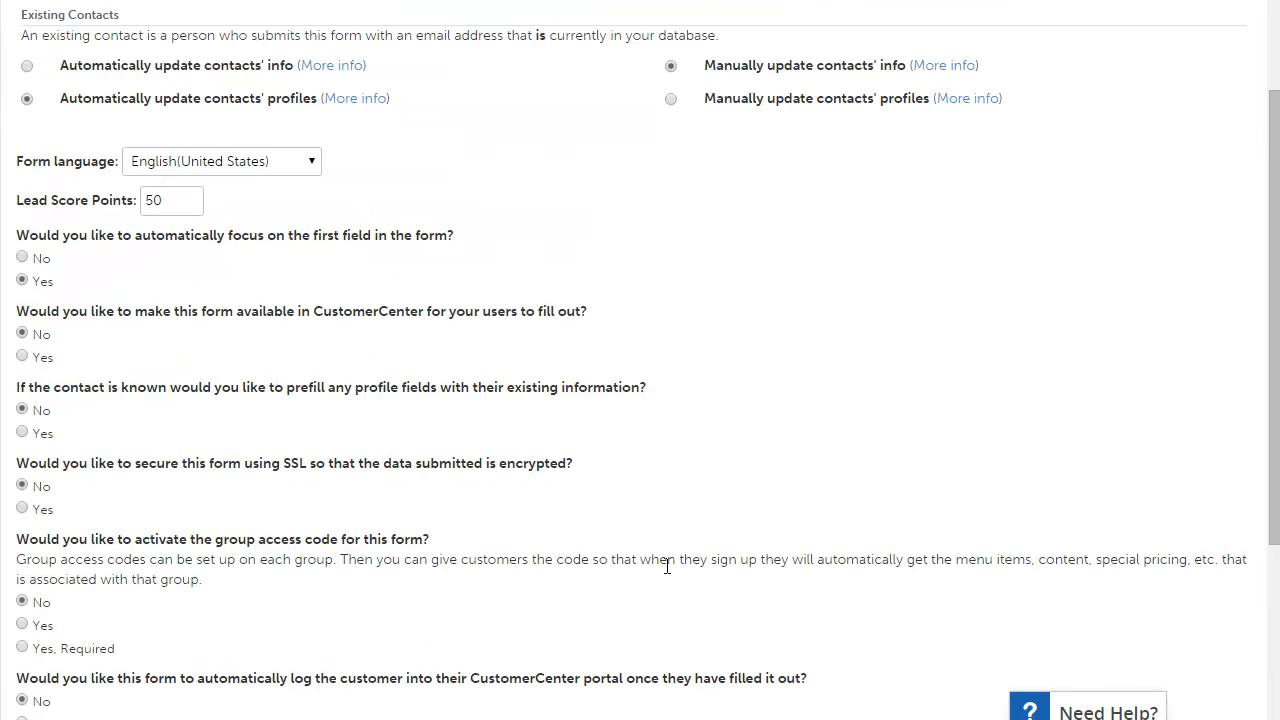
{"action": "scroll", "coordinate": [665, 565], "scroll_direction": "down", "scroll_amount": 3}
{"action": "left_click", "coordinate": [55, 662]}
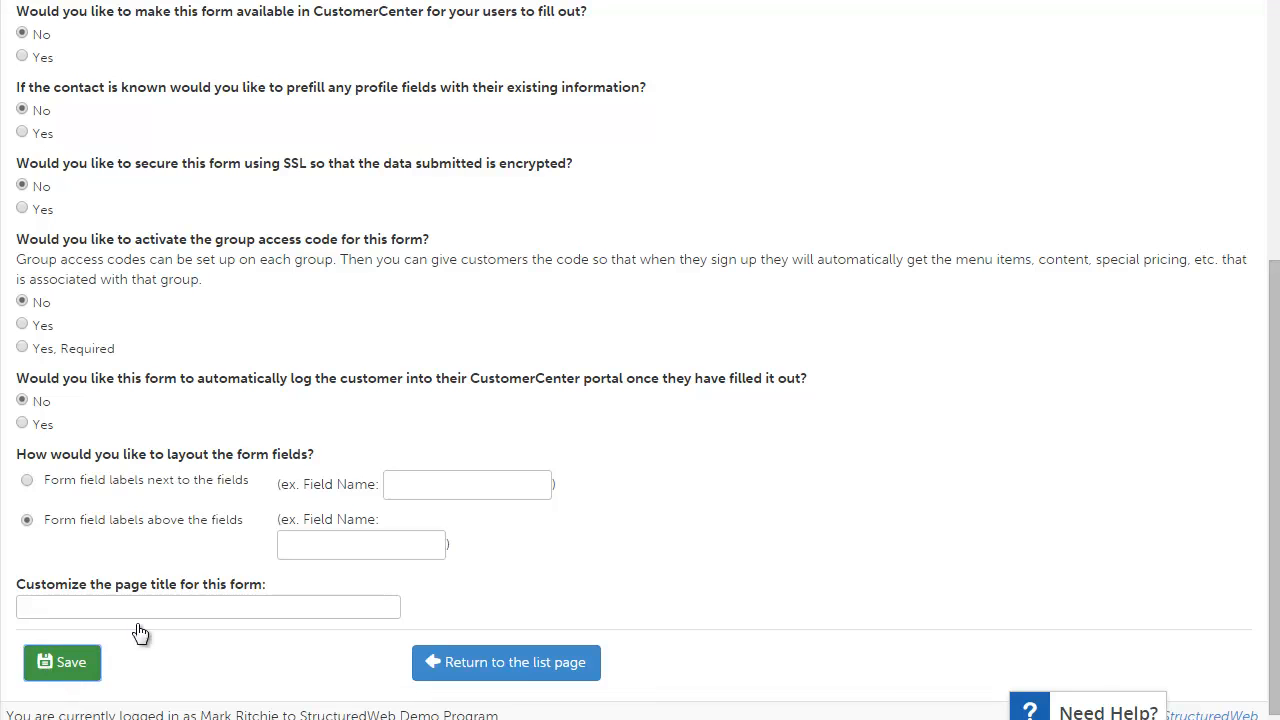
Step: Review the Page Header settings, including the page URL, and save them
{"action": "scroll", "coordinate": [437, 474], "scroll_direction": "up", "scroll_amount": 5}
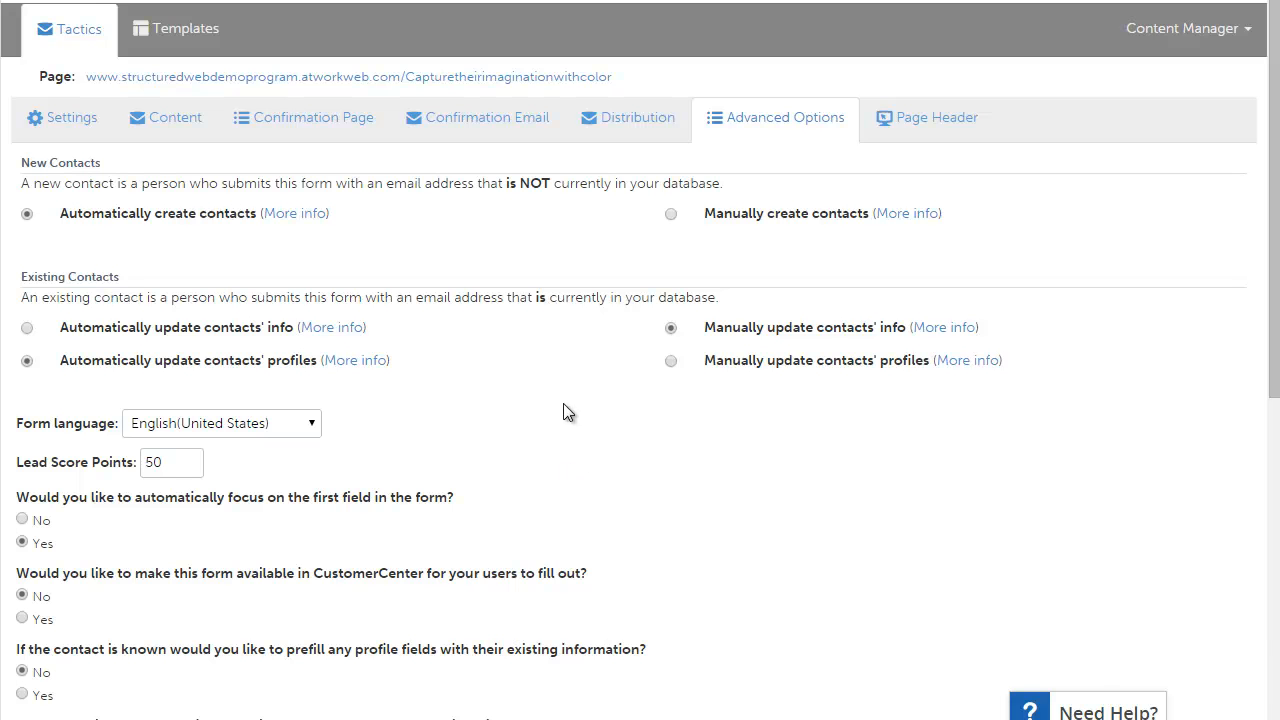
{"action": "left_click", "coordinate": [937, 146]}
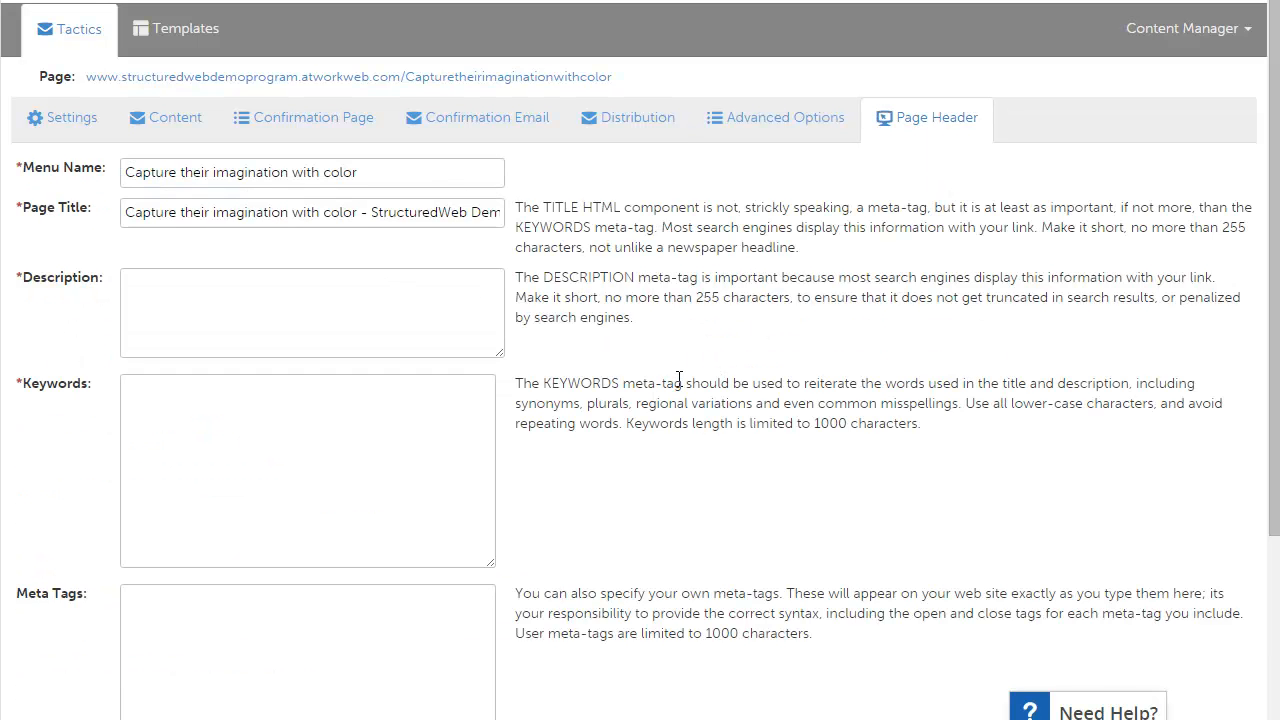
{"action": "scroll", "coordinate": [616, 428], "scroll_direction": "down", "scroll_amount": 1}
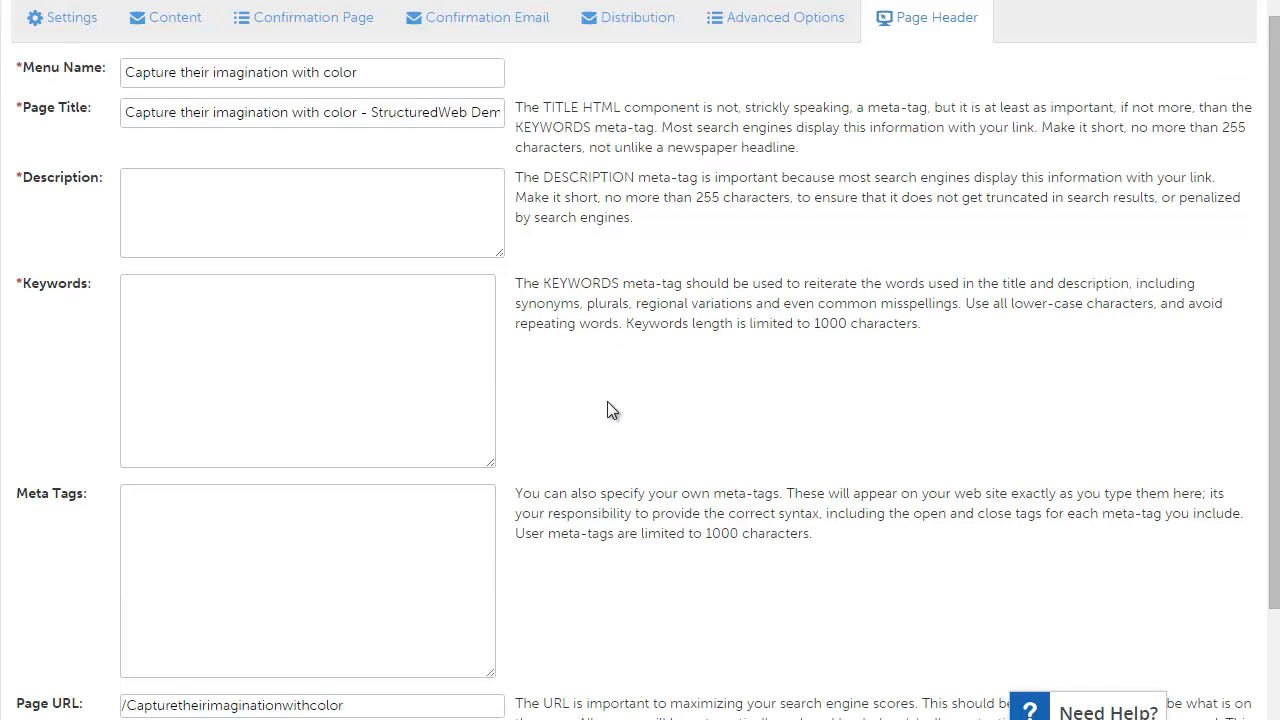
{"action": "scroll", "coordinate": [623, 460], "scroll_direction": "down", "scroll_amount": 1}
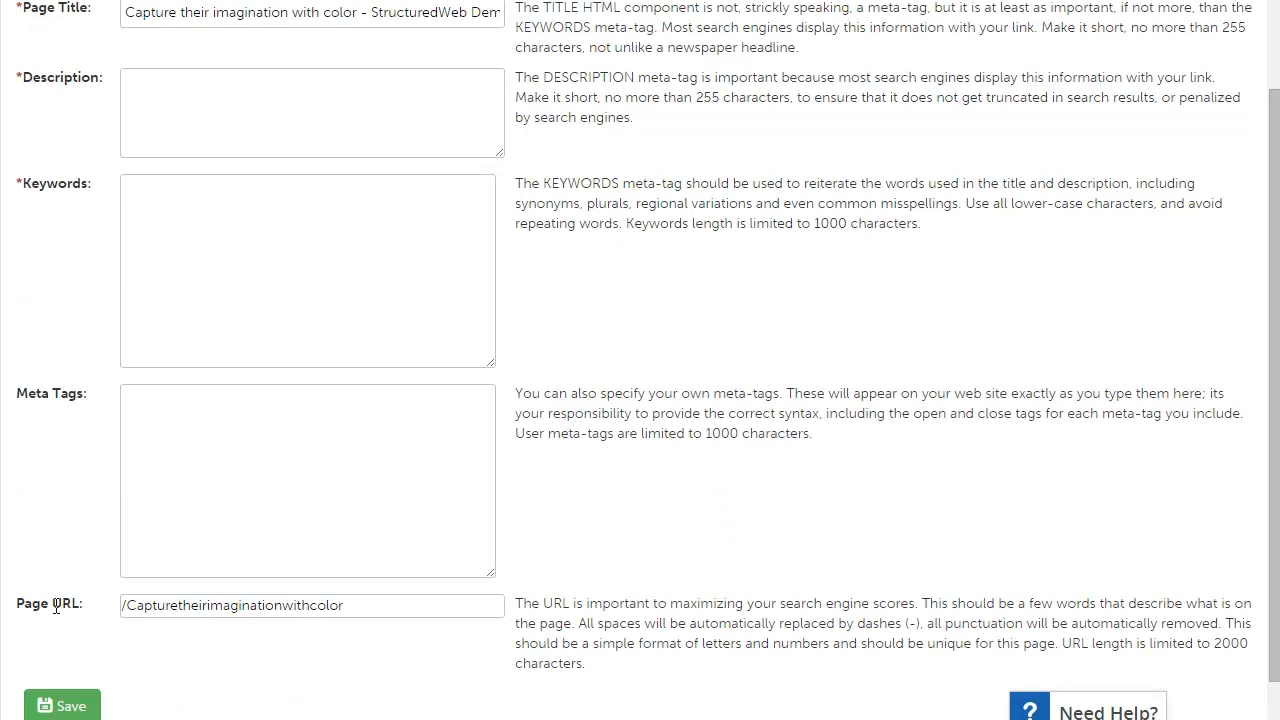
{"action": "left_click", "coordinate": [380, 610]}
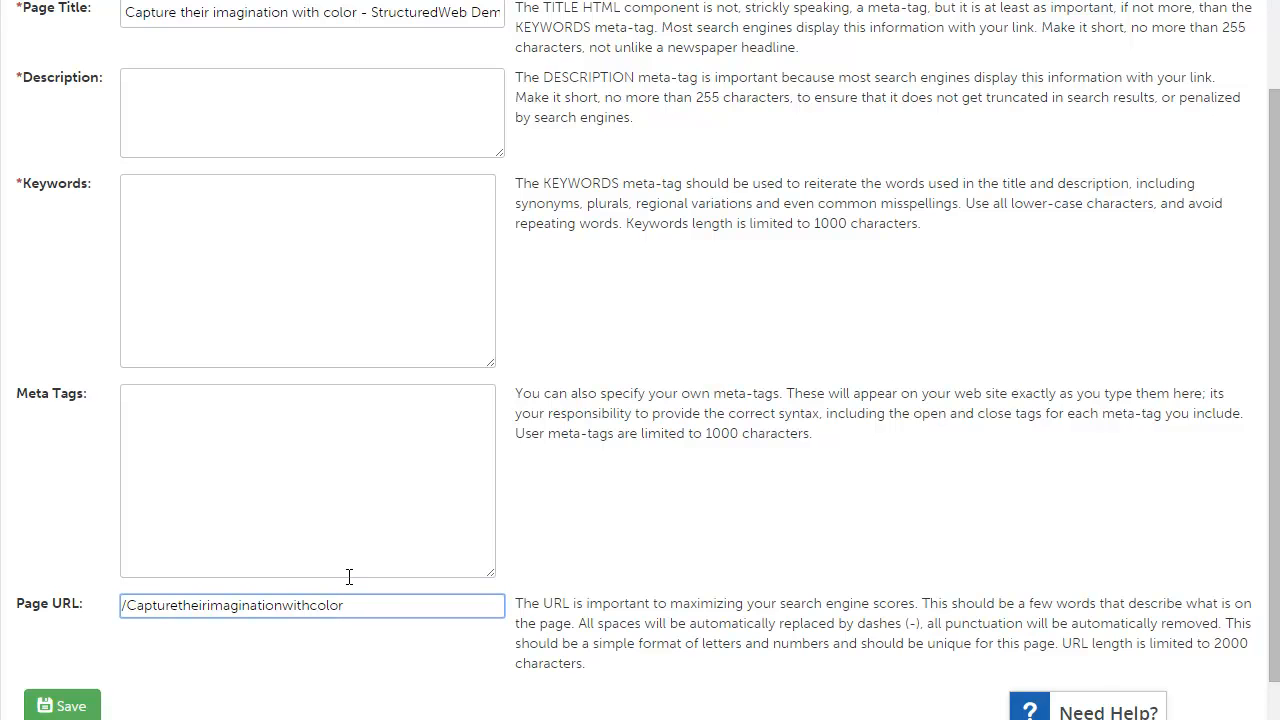
{"action": "scroll", "coordinate": [341, 575], "scroll_direction": "down", "scroll_amount": 1}
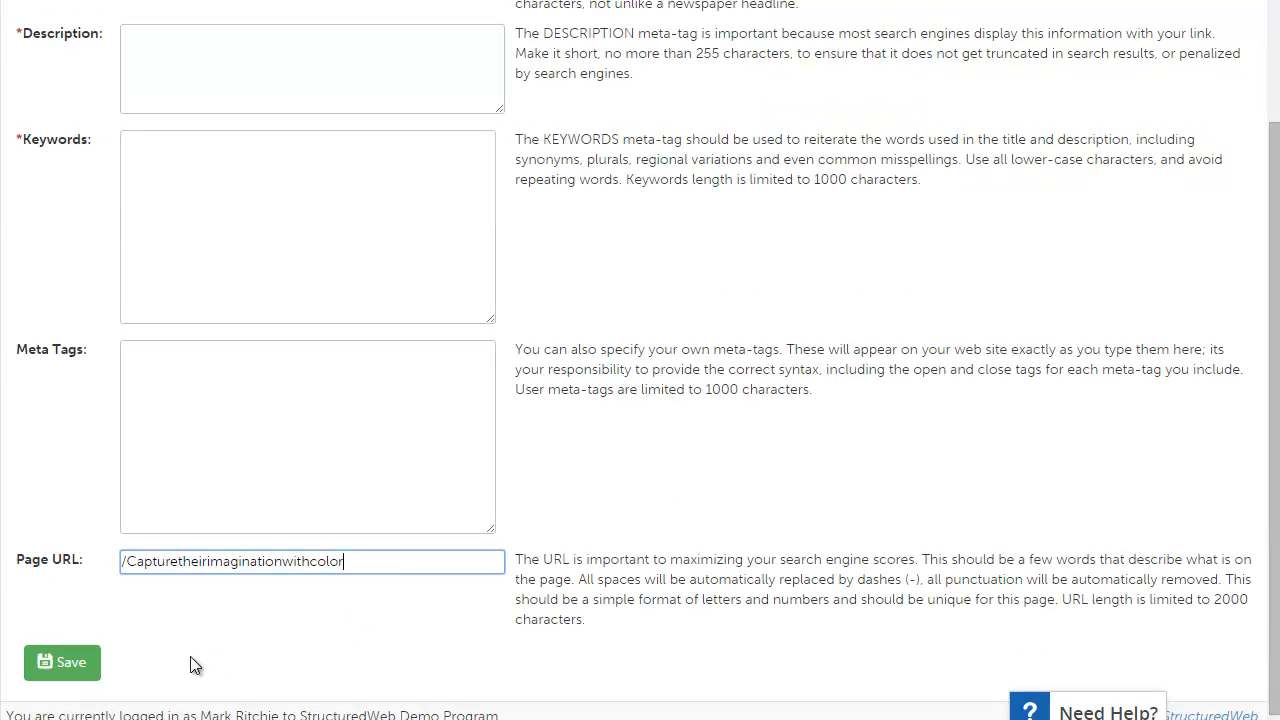
{"action": "left_click", "coordinate": [97, 664]}
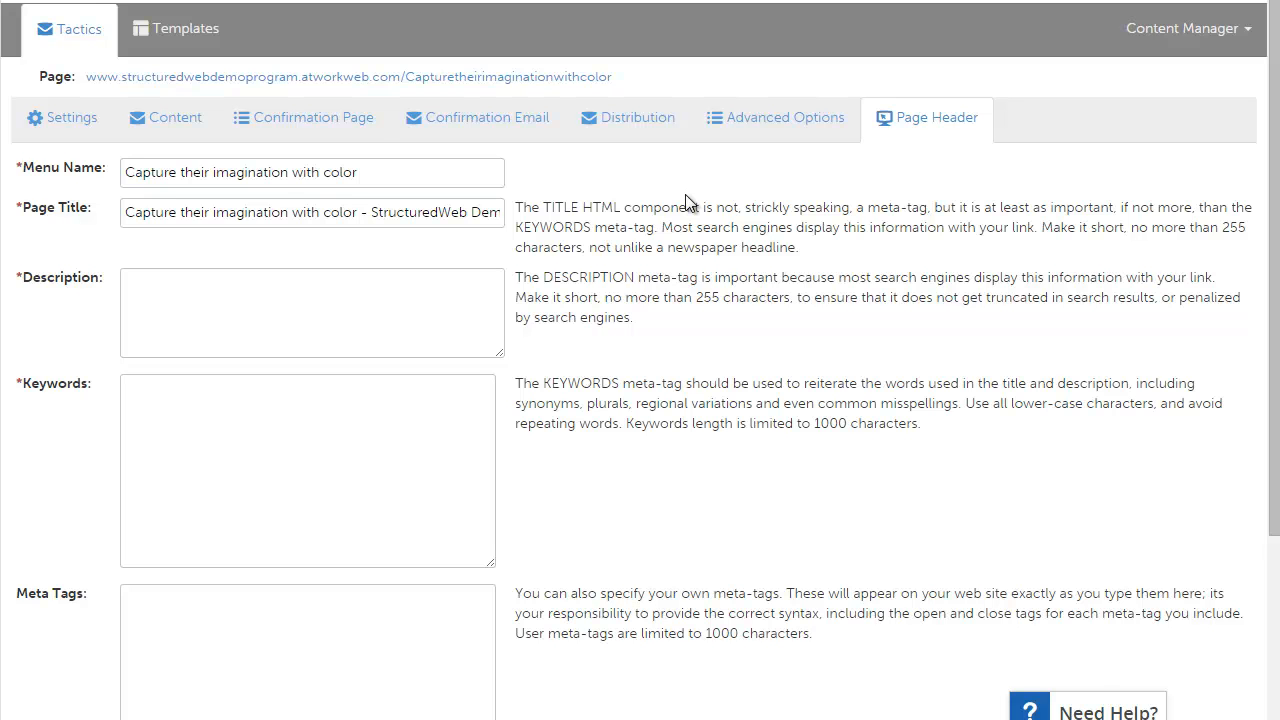
Step: Open the published form page and test its input fields and the device drop-down options
{"action": "left_click", "coordinate": [470, 80]}
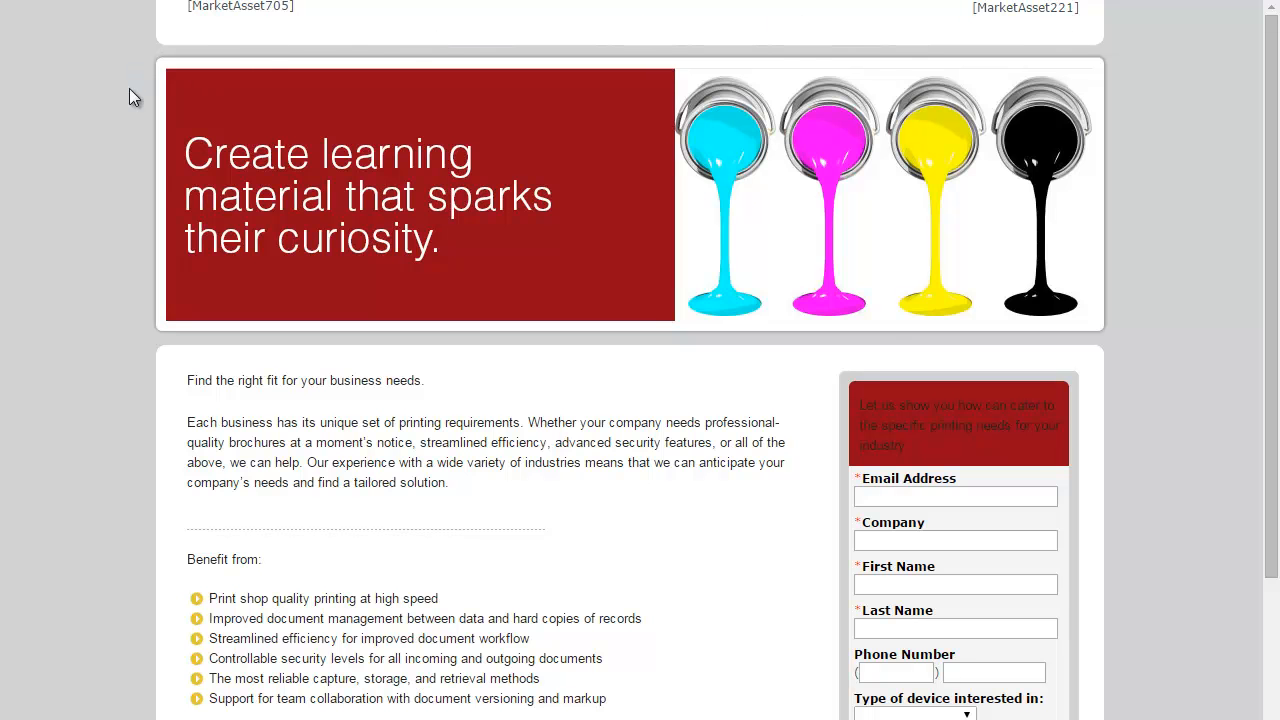
{"action": "scroll", "coordinate": [200, 178], "scroll_direction": "down", "scroll_amount": 1}
{"action": "scroll", "coordinate": [532, 250], "scroll_direction": "up", "scroll_amount": 1}
{"action": "scroll", "coordinate": [1060, 258], "scroll_direction": "down", "scroll_amount": 2}
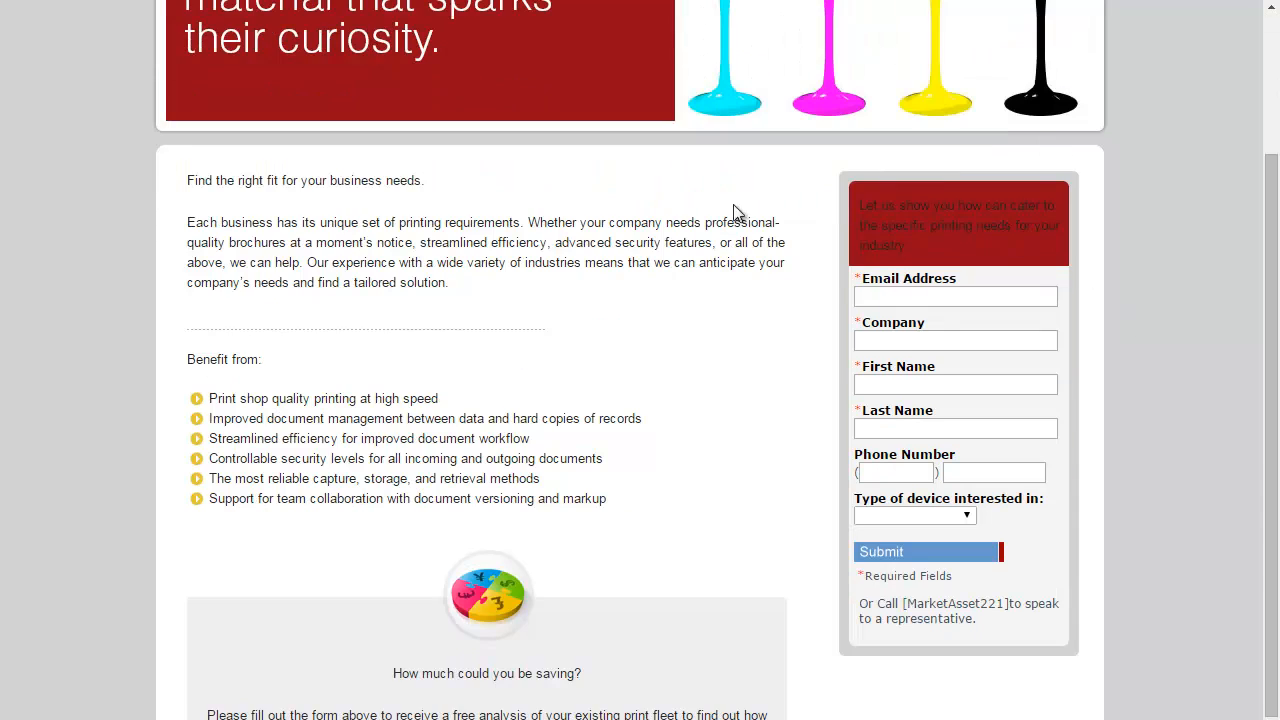
{"action": "left_click", "coordinate": [888, 300]}
{"action": "left_click", "coordinate": [898, 338]}
{"action": "left_click", "coordinate": [955, 515]}
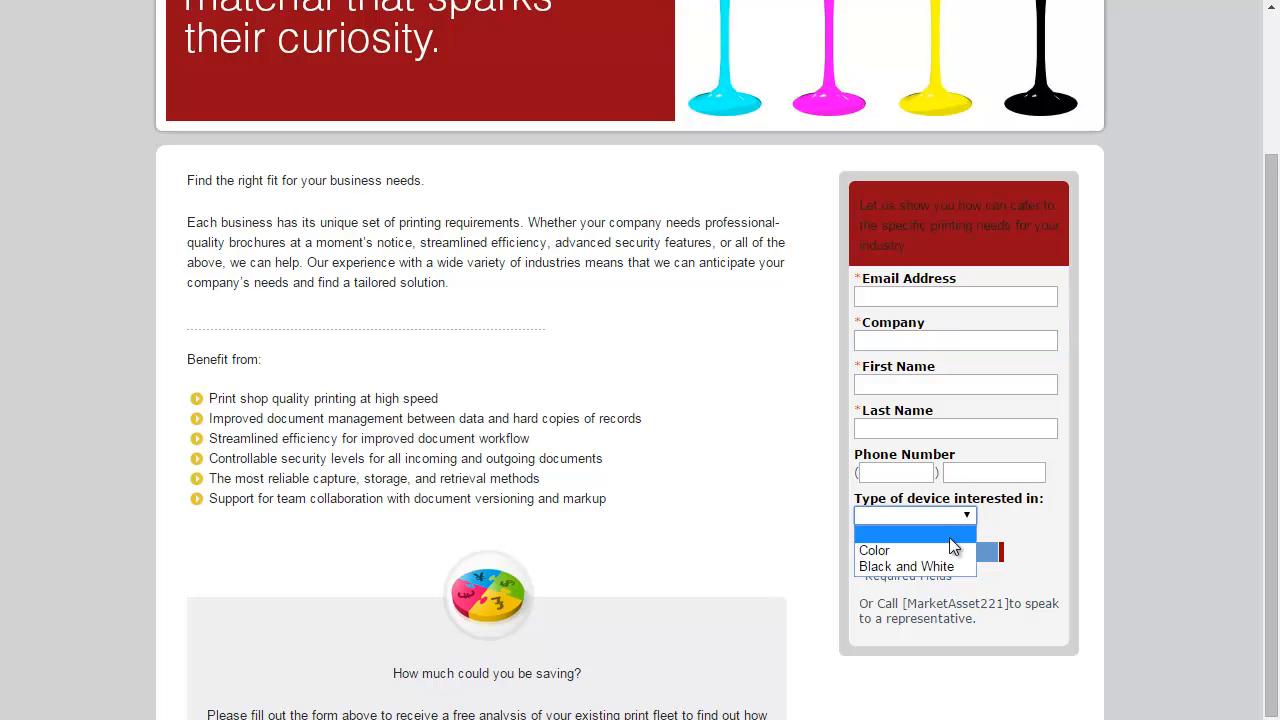
{"action": "left_click", "coordinate": [1040, 512]}
{"action": "scroll", "coordinate": [1040, 512], "scroll_direction": "up", "scroll_amount": 2}
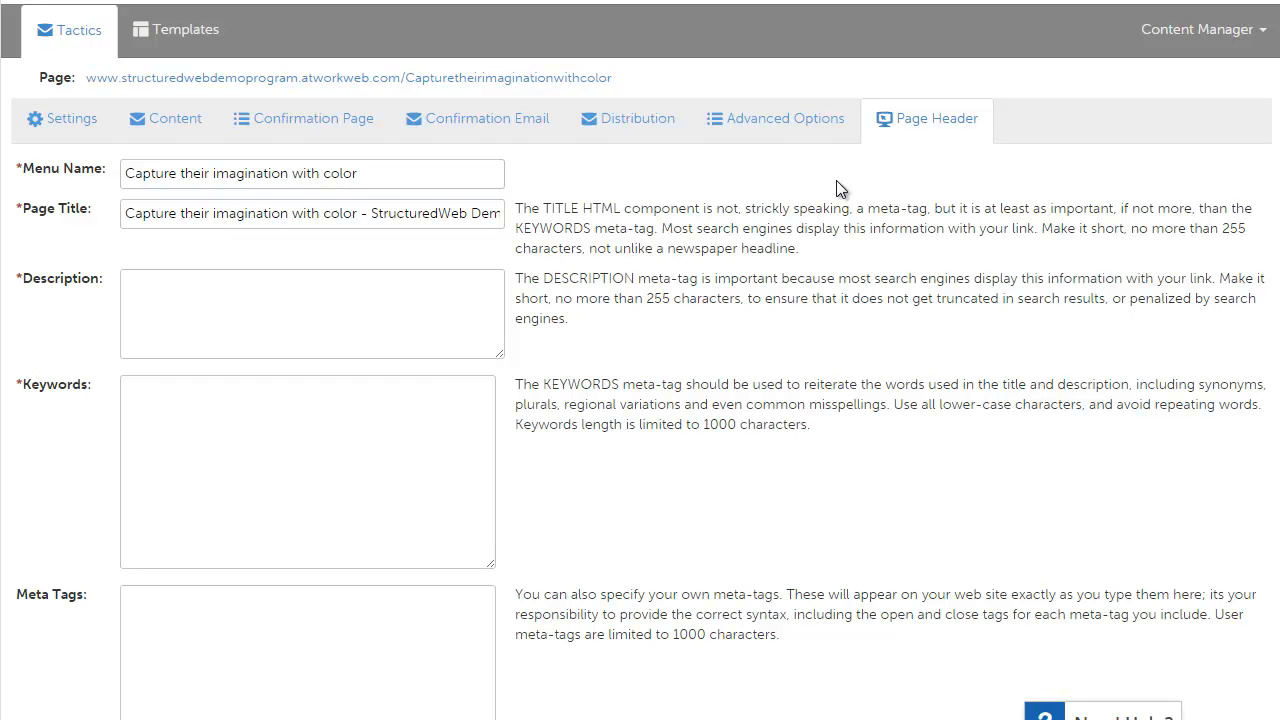
Step: Make the form available for pulling from the managed library and save the settings
{"action": "left_click", "coordinate": [57, 124]}
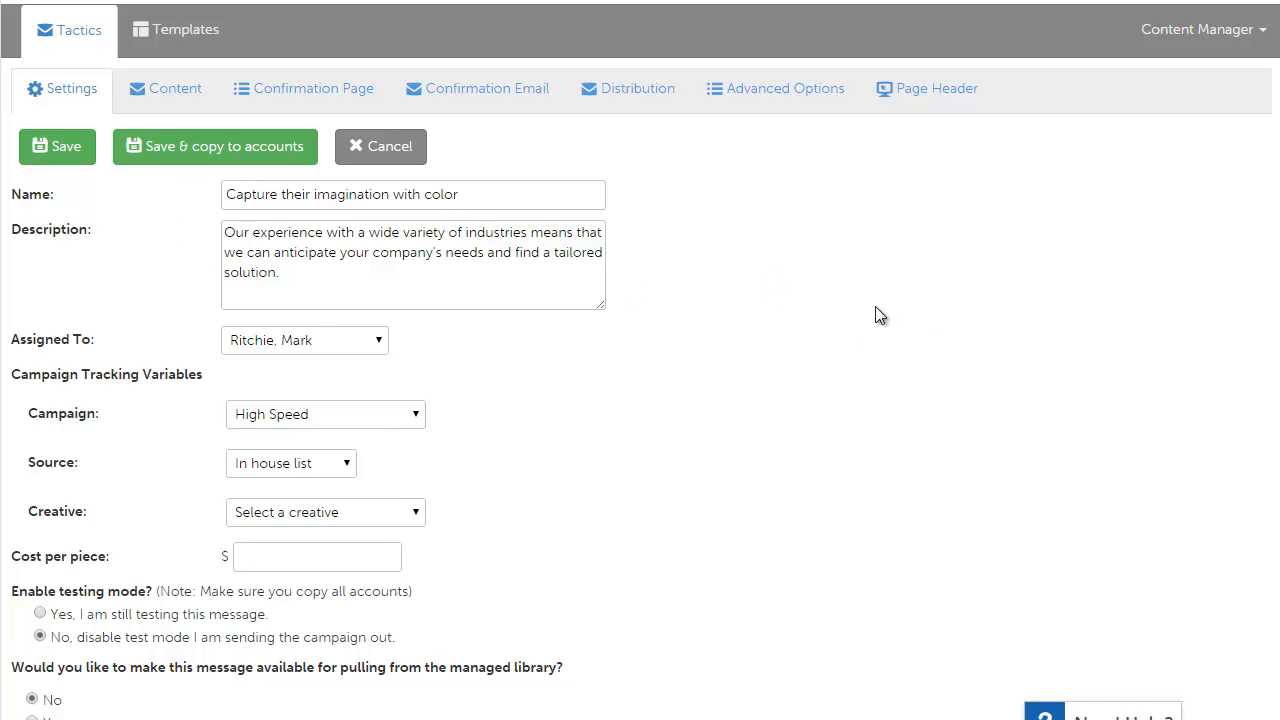
{"action": "scroll", "coordinate": [877, 314], "scroll_direction": "down", "scroll_amount": 3}
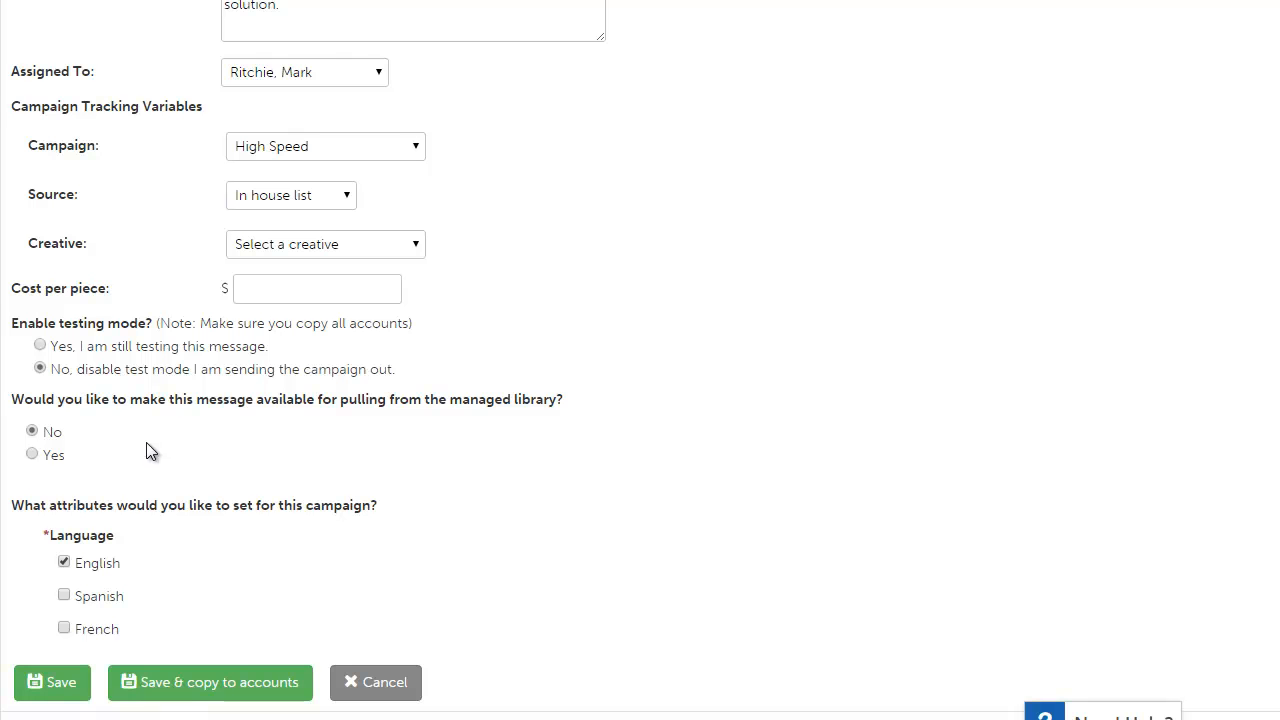
{"action": "left_click", "coordinate": [47, 454]}
{"action": "scroll", "coordinate": [436, 548], "scroll_direction": "down", "scroll_amount": 2}
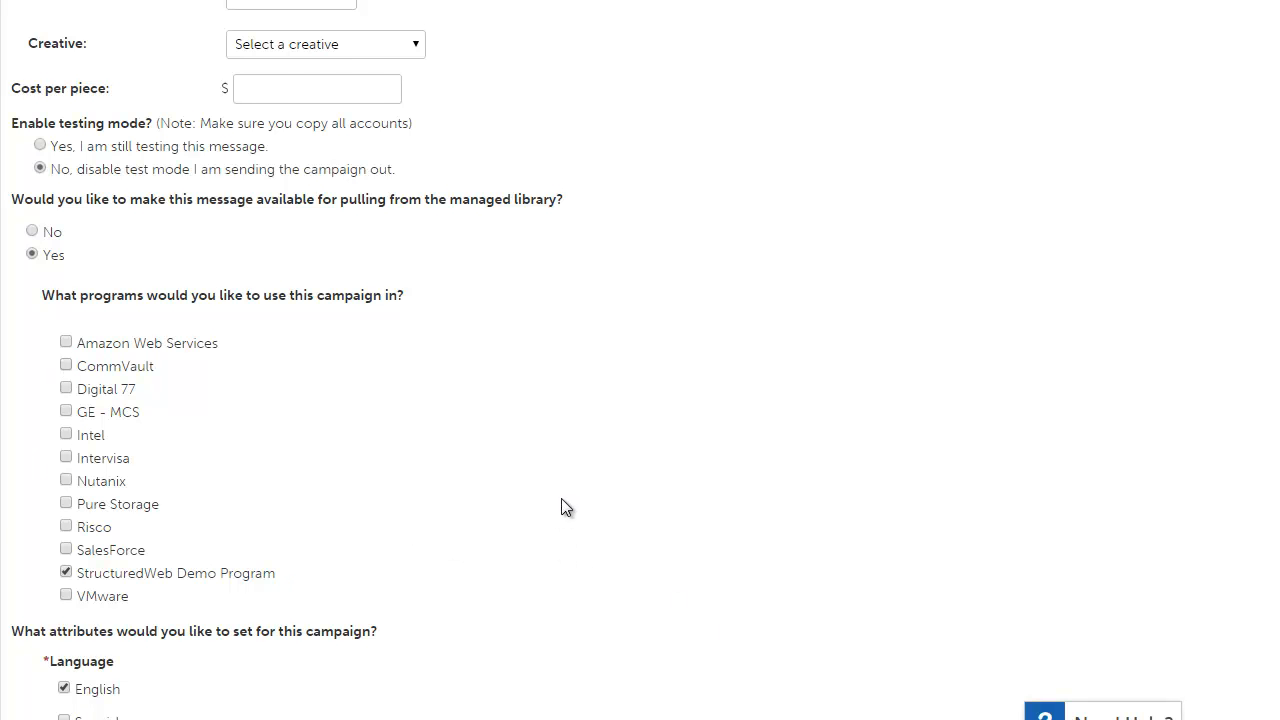
{"action": "scroll", "coordinate": [562, 507], "scroll_direction": "down", "scroll_amount": 1}
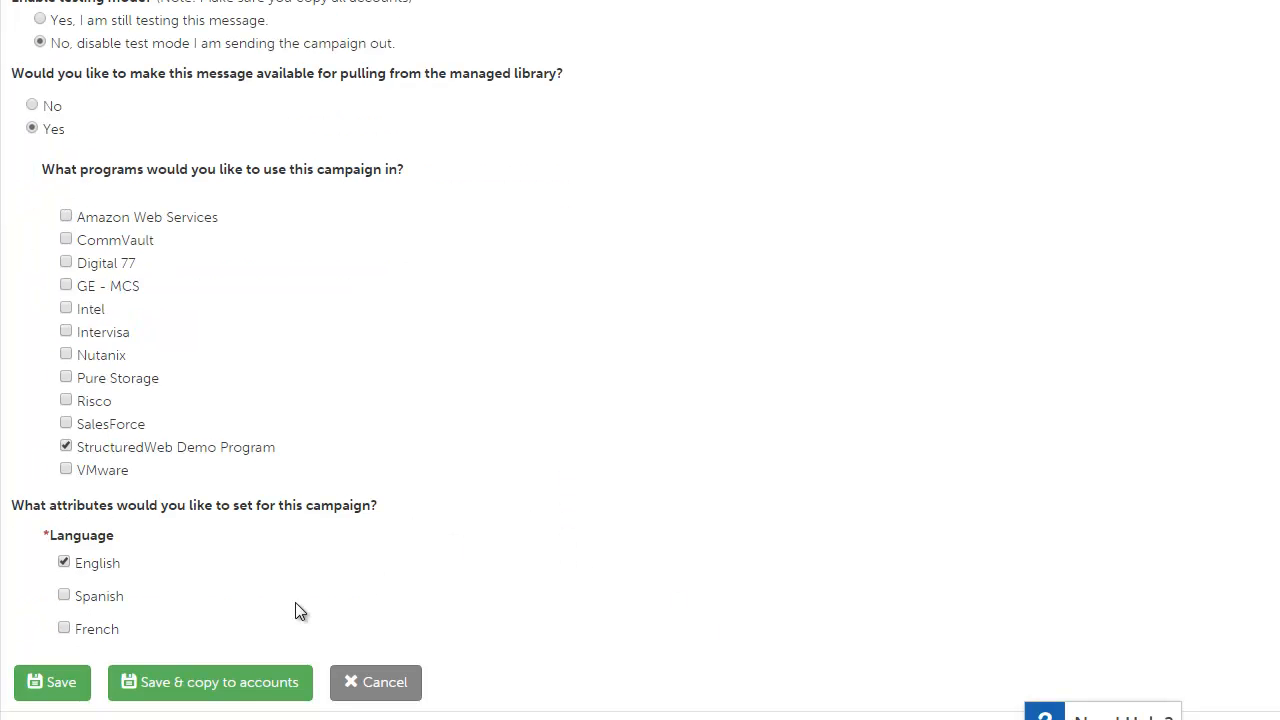
{"action": "left_click", "coordinate": [57, 681]}
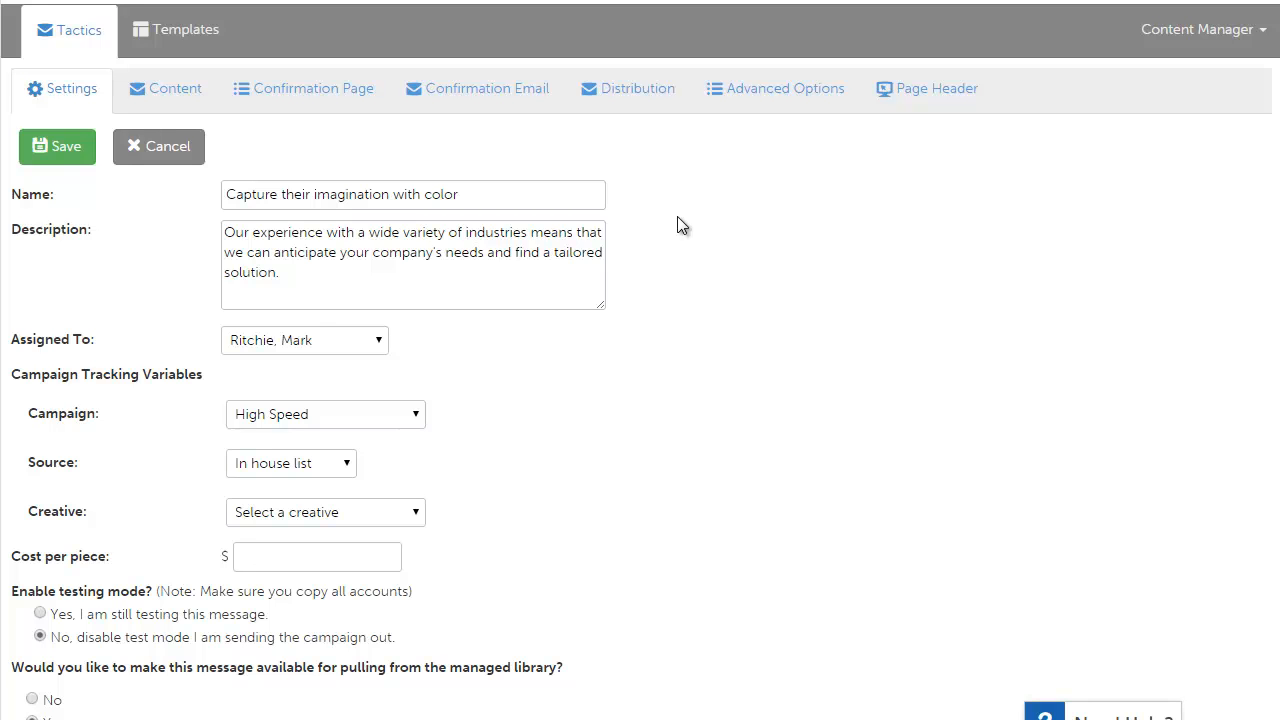
Step: Copy the StructuredWeb Demo LP Split form into the Demo folder and open the new copy
{"action": "left_click", "coordinate": [97, 47]}
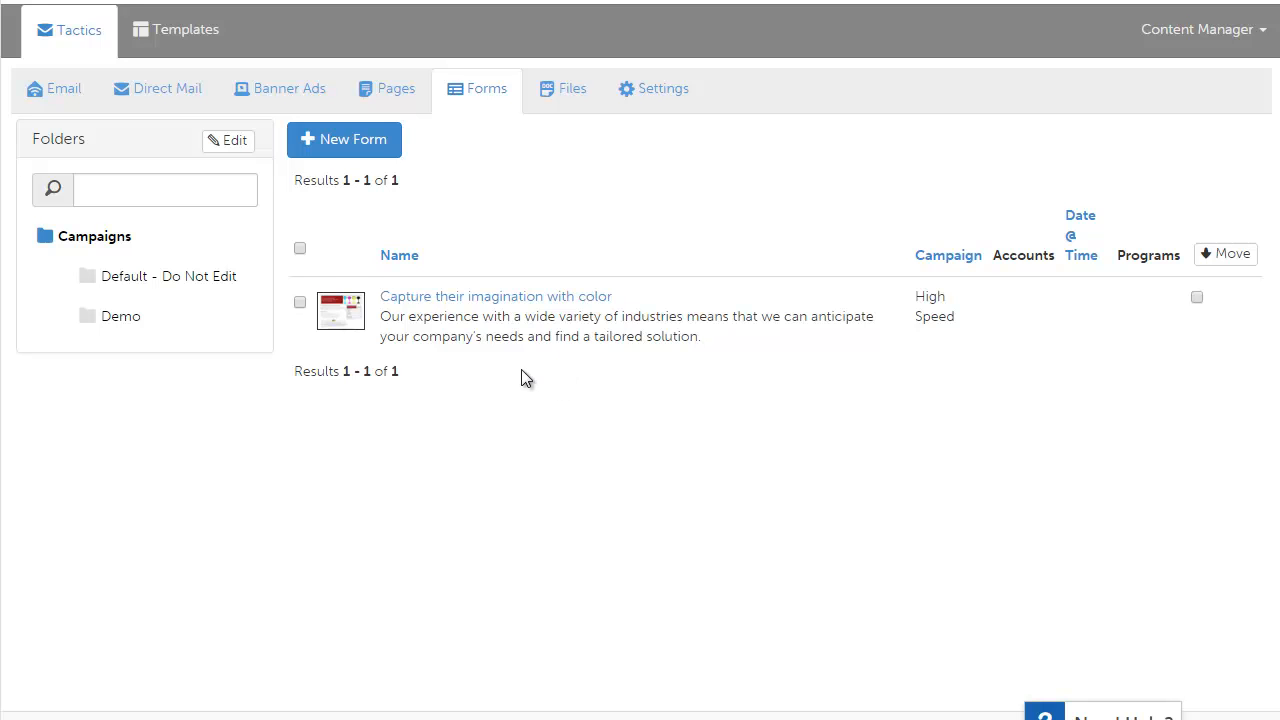
{"action": "left_click", "coordinate": [133, 320]}
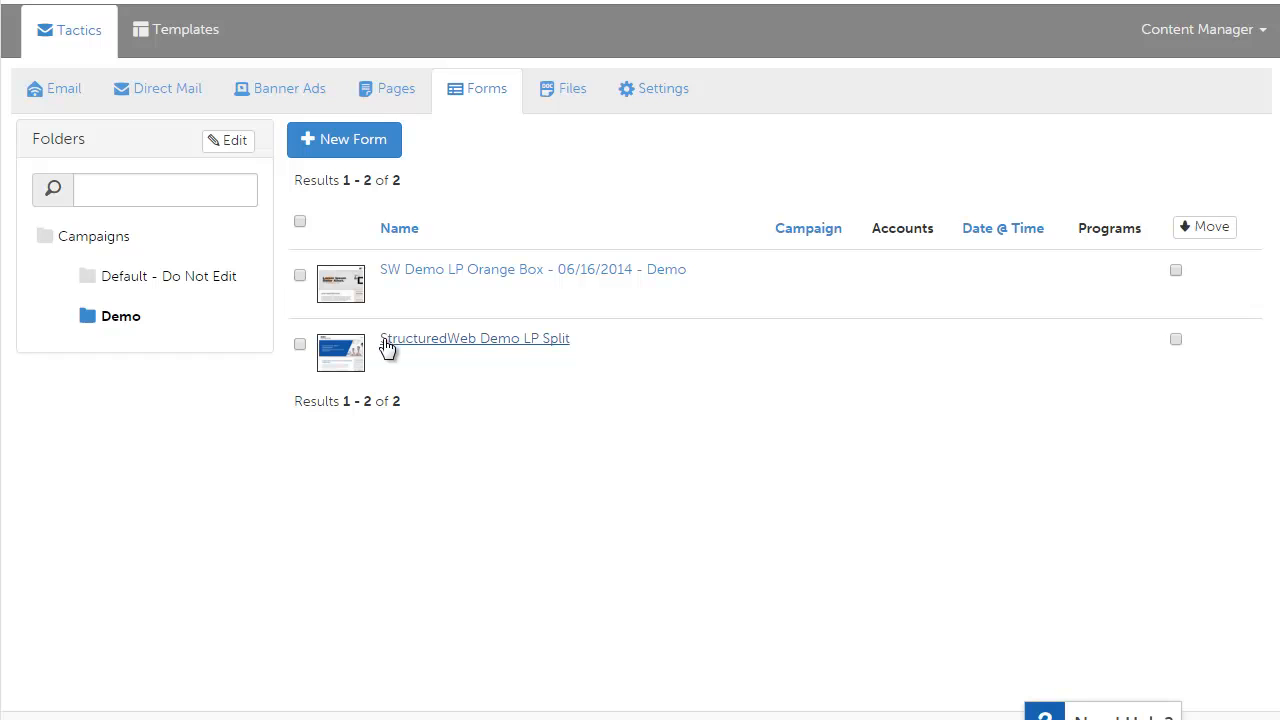
{"action": "left_click", "coordinate": [300, 344]}
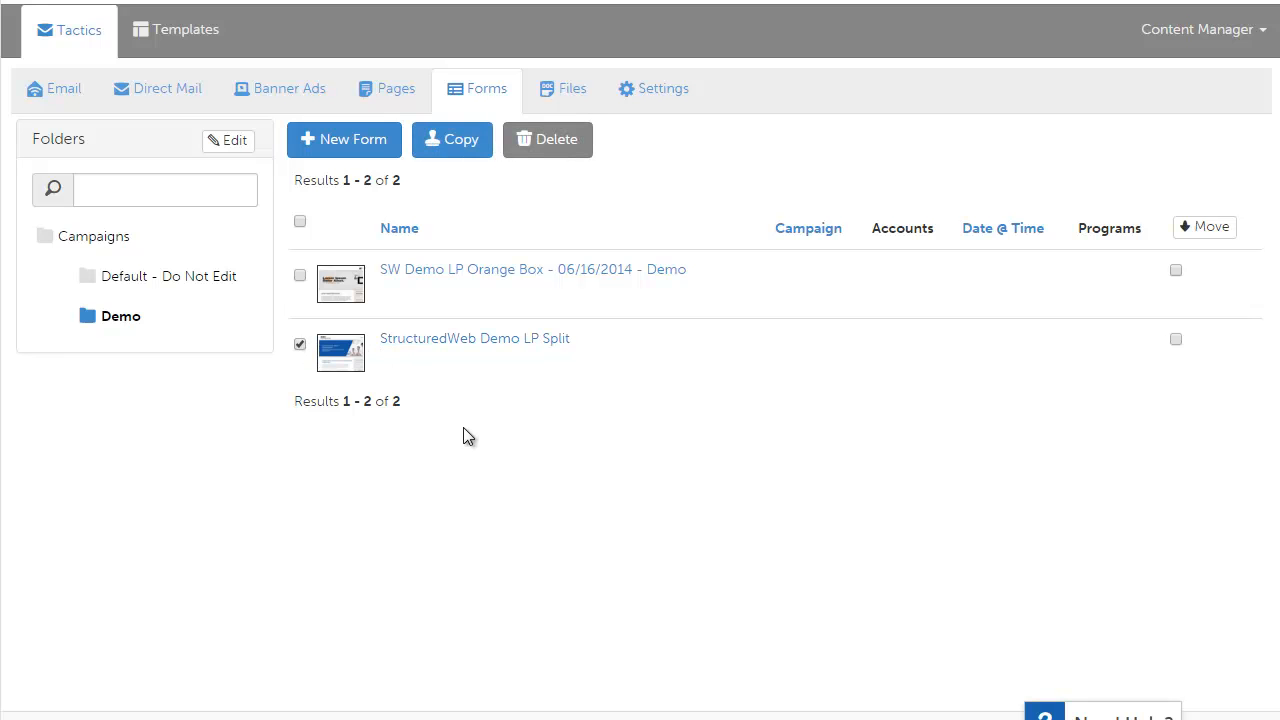
{"action": "left_click", "coordinate": [478, 142]}
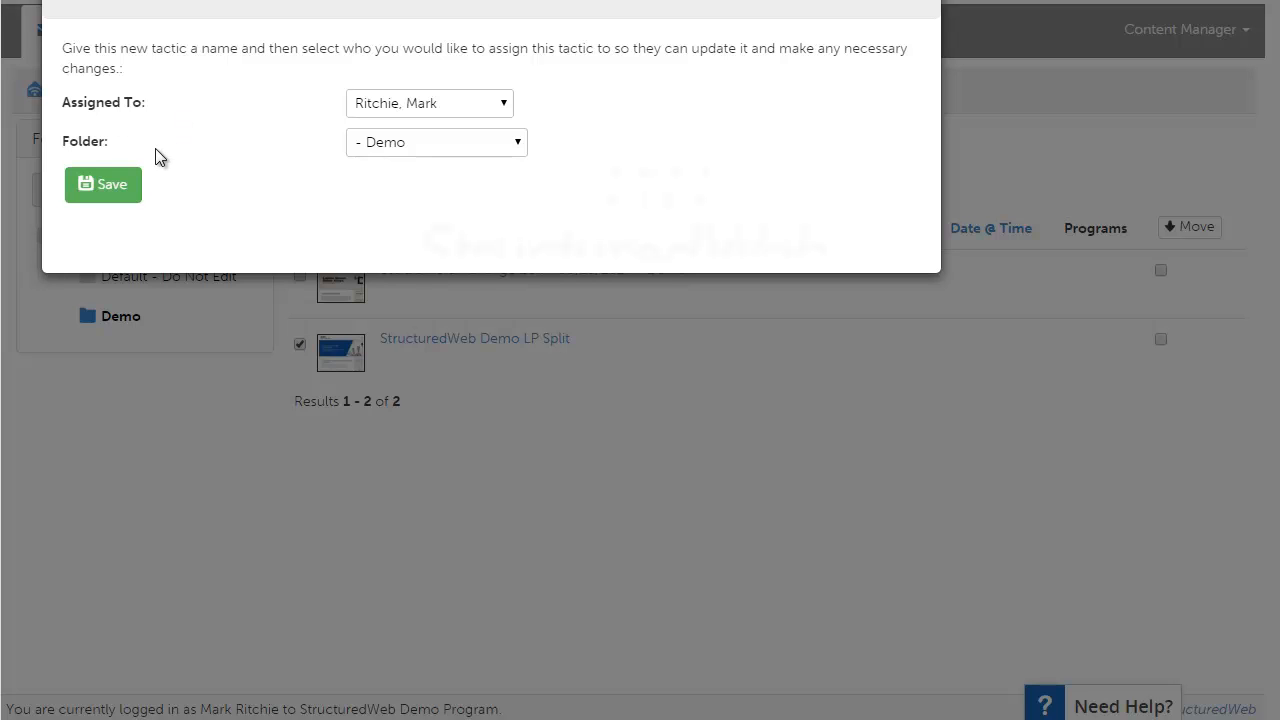
{"action": "left_click", "coordinate": [111, 186]}
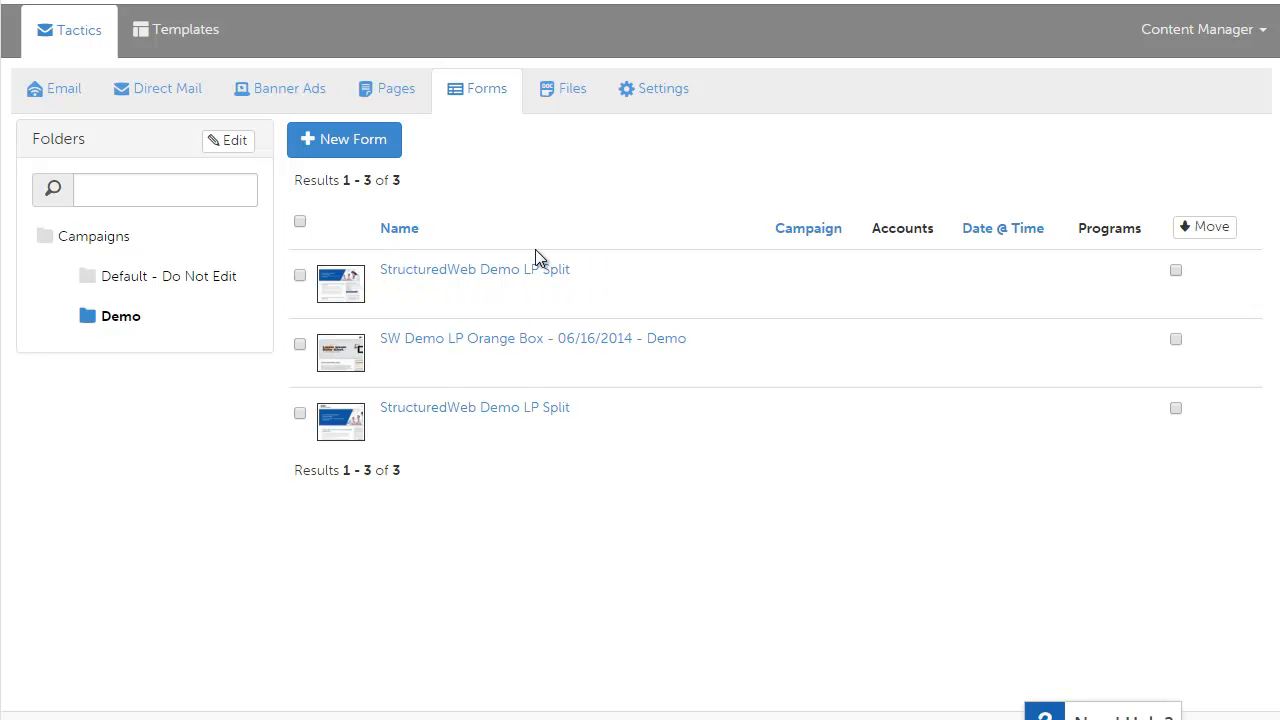
{"action": "left_click", "coordinate": [470, 272]}
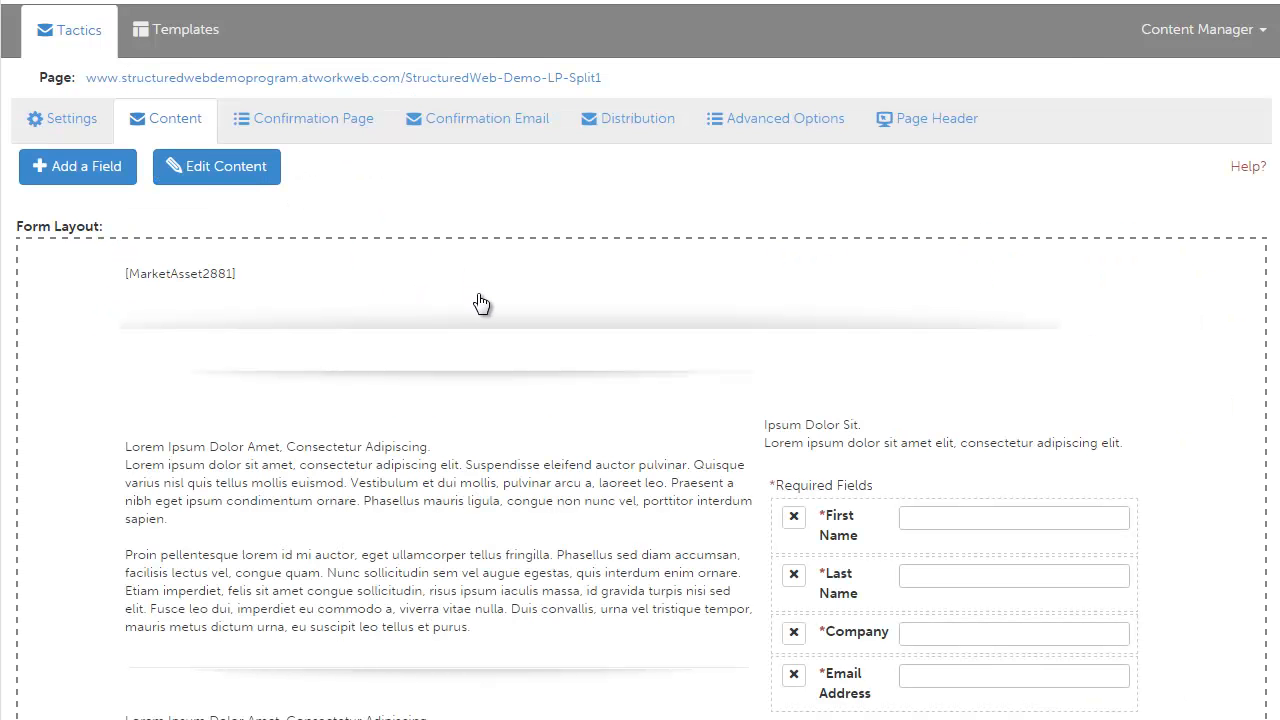
{"action": "scroll", "coordinate": [480, 302], "scroll_direction": "down", "scroll_amount": 2}
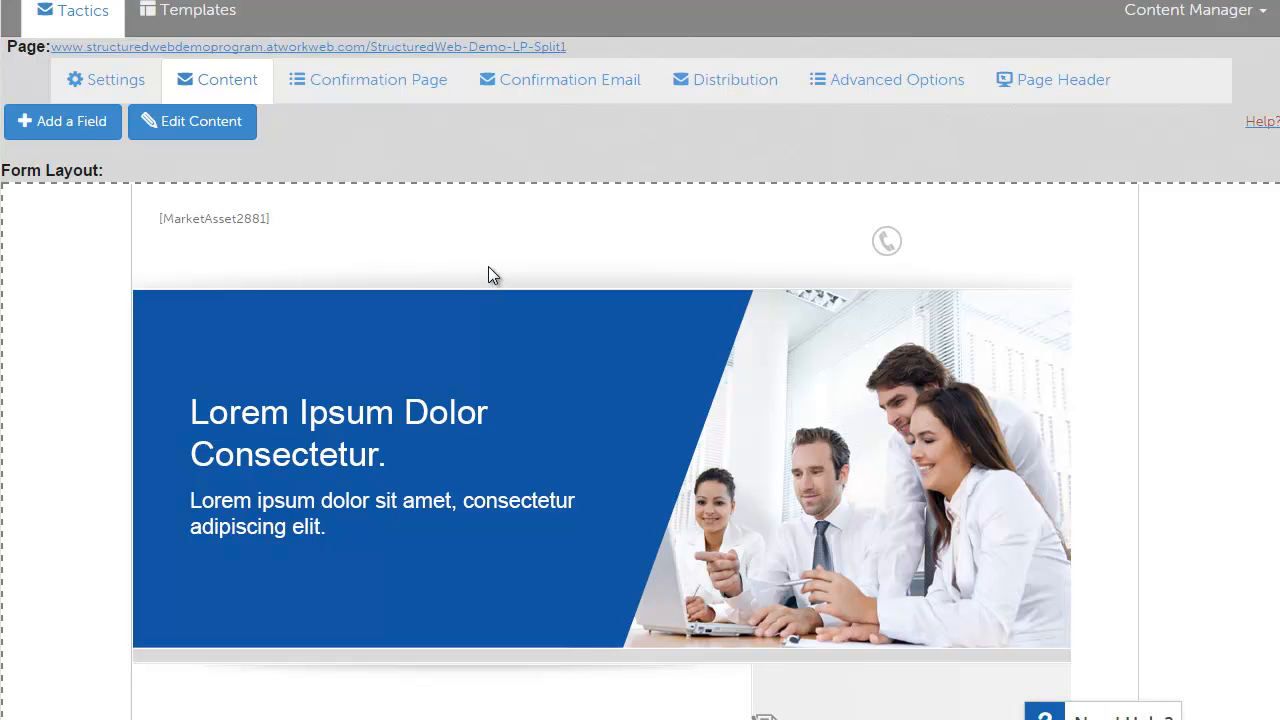
{"action": "scroll", "coordinate": [489, 268], "scroll_direction": "down", "scroll_amount": 1}
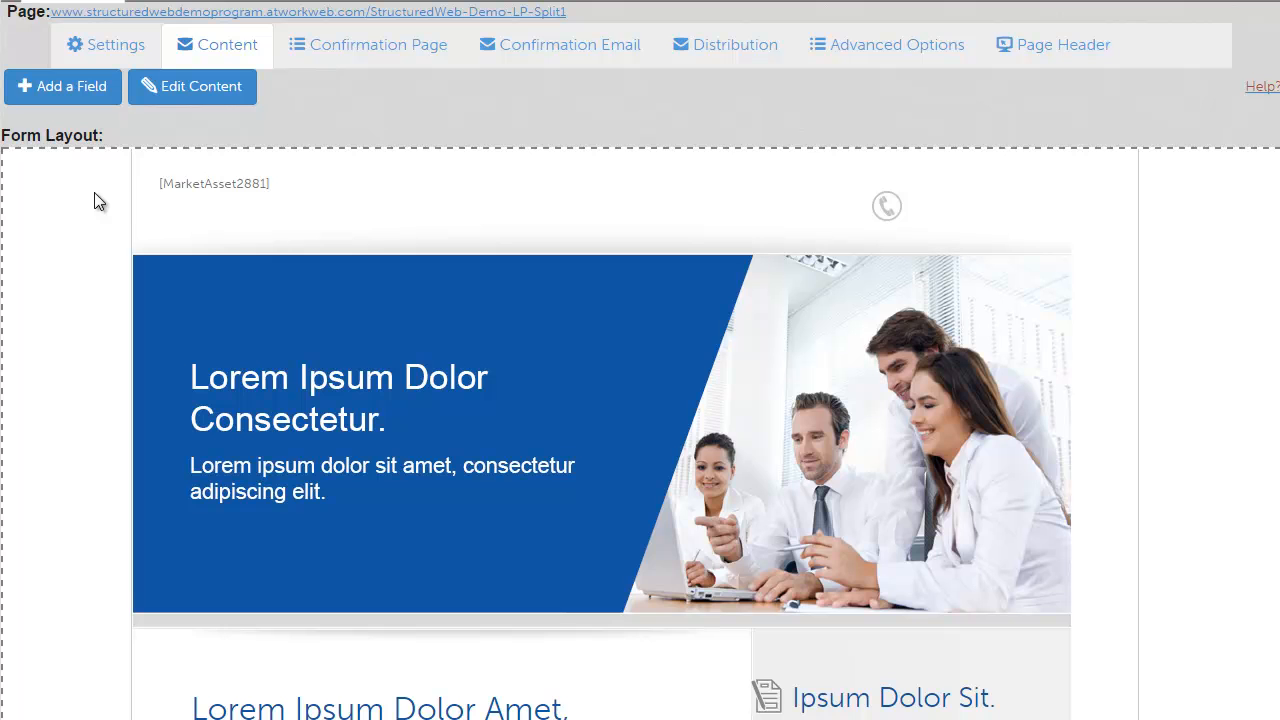
{"action": "left_click", "coordinate": [78, 95]}
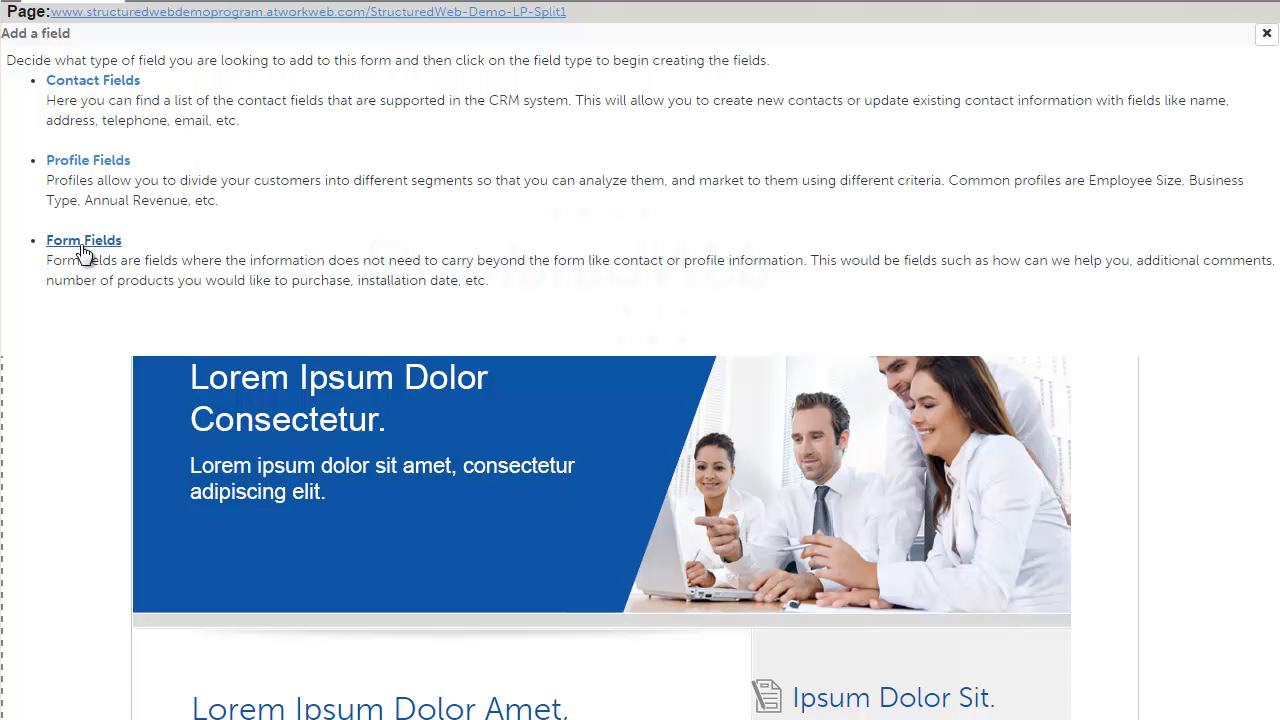
{"action": "left_click", "coordinate": [1267, 36]}
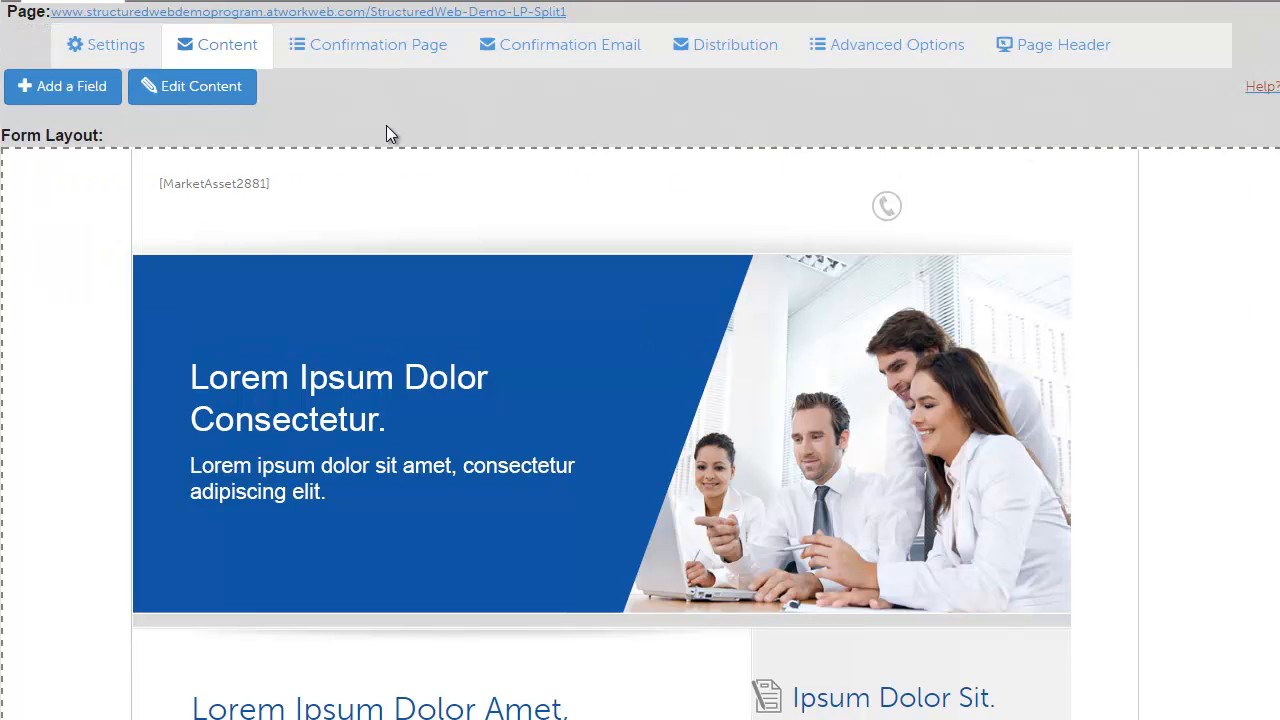
Step: Enter content editing and open the banner image block to review its headline, sub-headline, color swatch and image fields
{"action": "scroll", "coordinate": [402, 120], "scroll_direction": "down", "scroll_amount": 3}
{"action": "scroll", "coordinate": [545, 314], "scroll_direction": "up", "scroll_amount": 3}
{"action": "scroll", "coordinate": [464, 229], "scroll_direction": "down", "scroll_amount": 4}
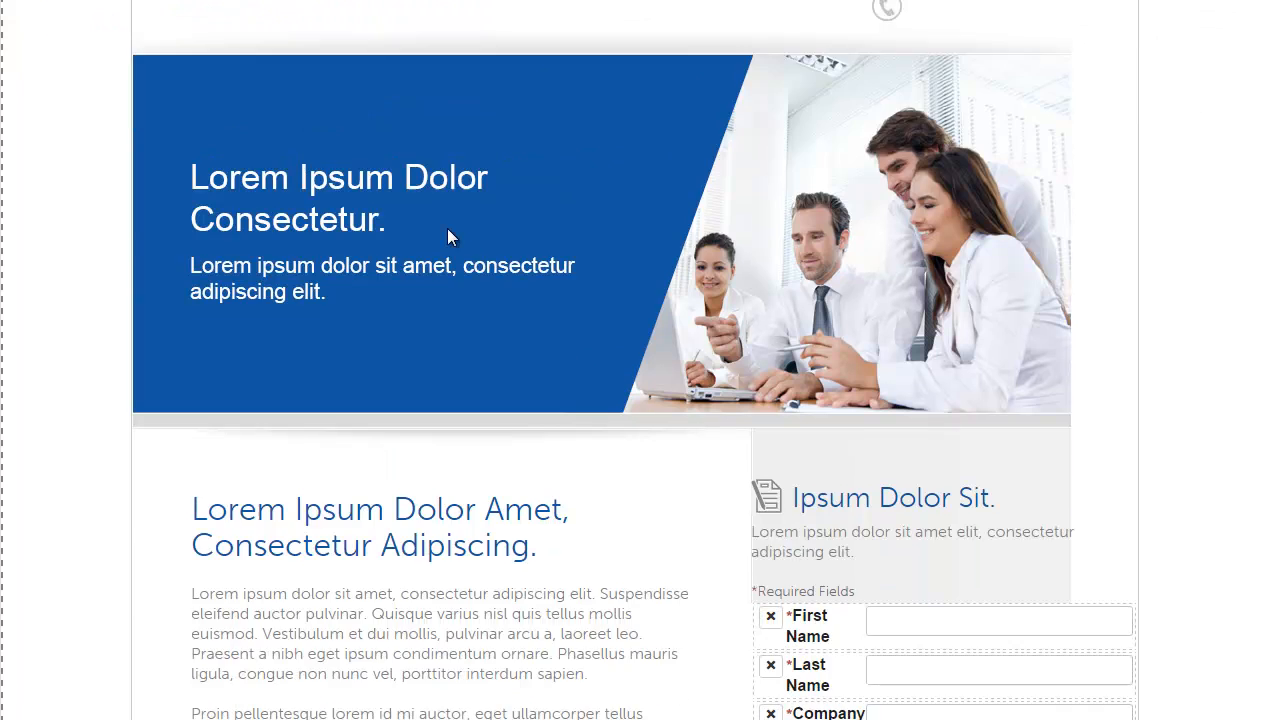
{"action": "scroll", "coordinate": [464, 222], "scroll_direction": "up", "scroll_amount": 4}
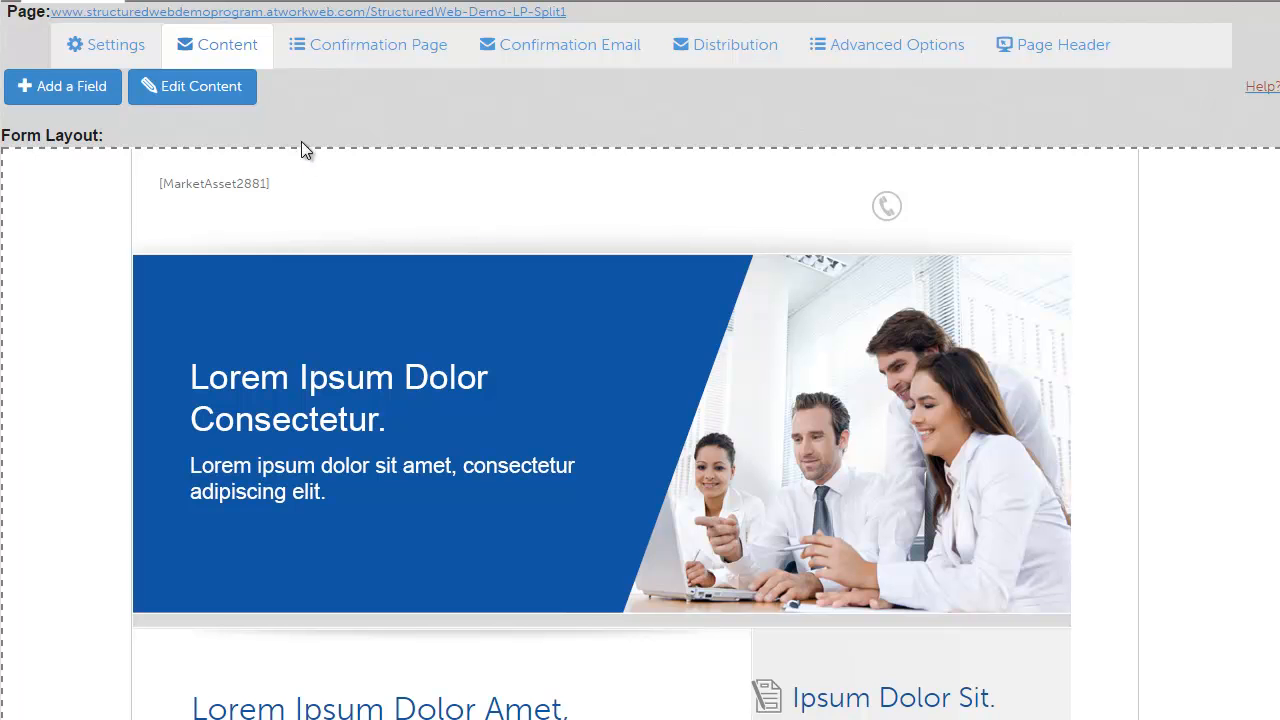
{"action": "left_click", "coordinate": [222, 100]}
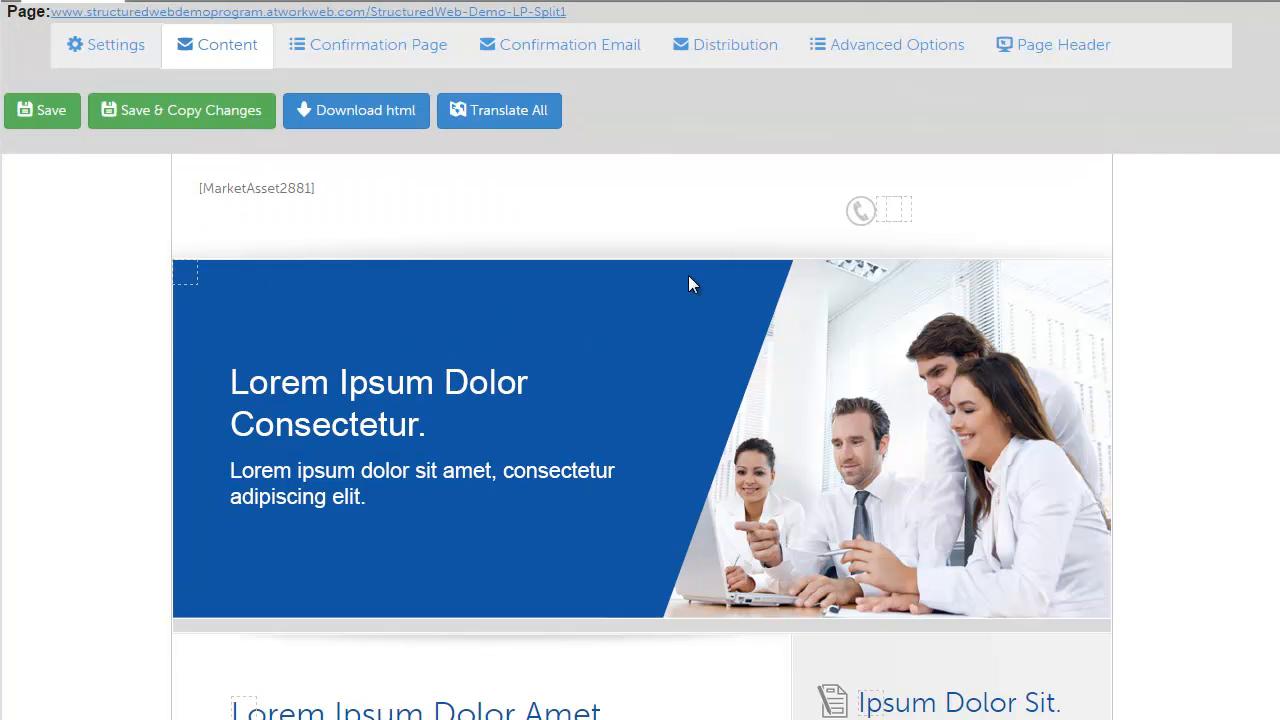
{"action": "scroll", "coordinate": [806, 250], "scroll_direction": "down", "scroll_amount": 2}
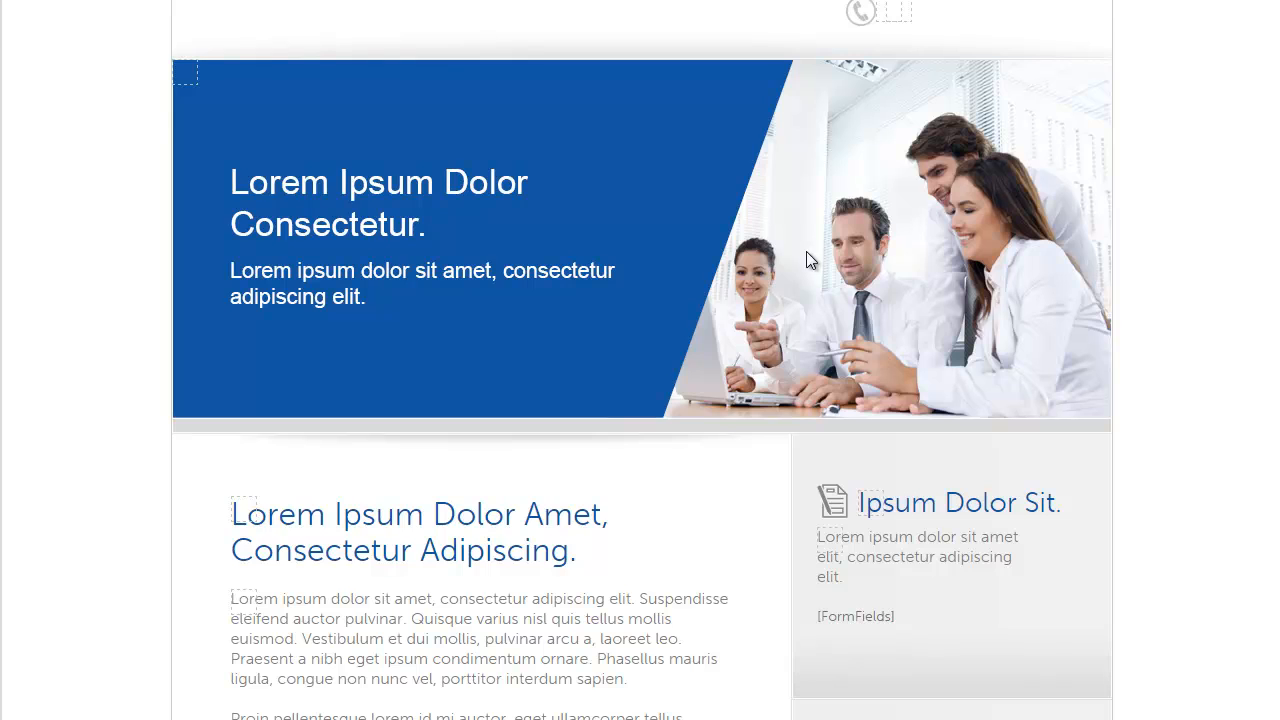
{"action": "scroll", "coordinate": [794, 274], "scroll_direction": "up", "scroll_amount": 1}
{"action": "scroll", "coordinate": [784, 310], "scroll_direction": "up", "scroll_amount": 1}
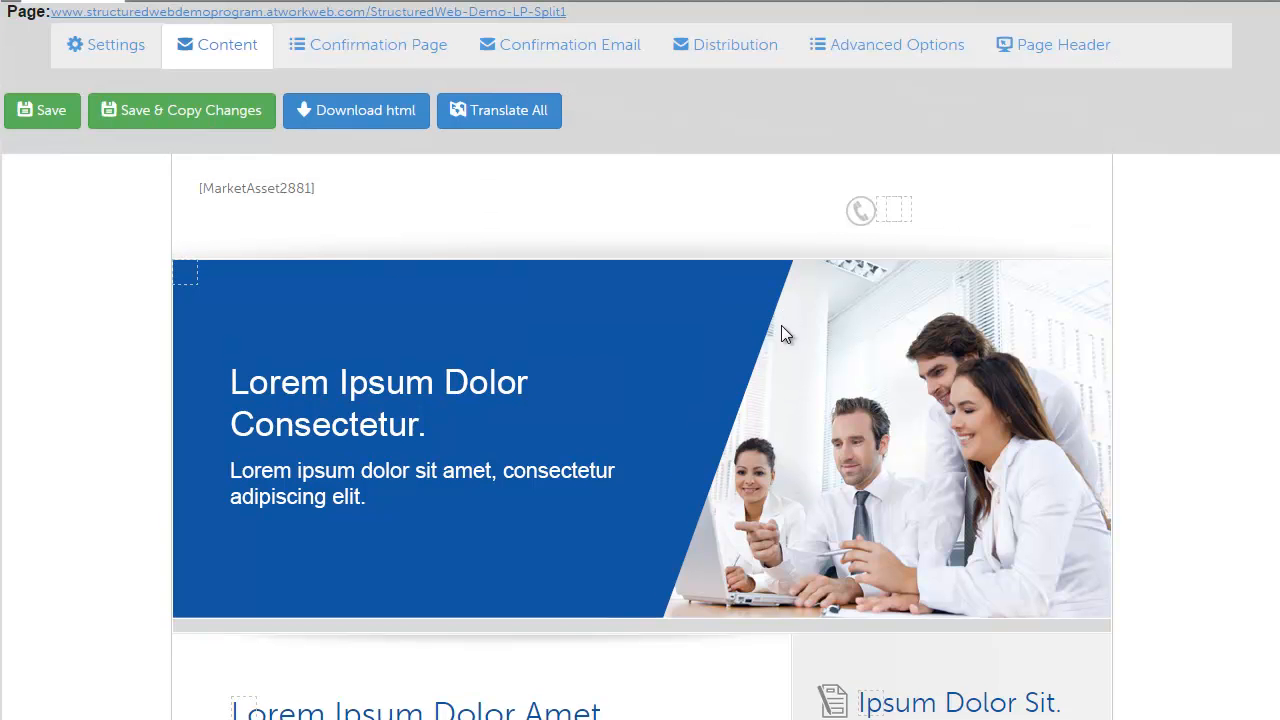
{"action": "left_click", "coordinate": [197, 283]}
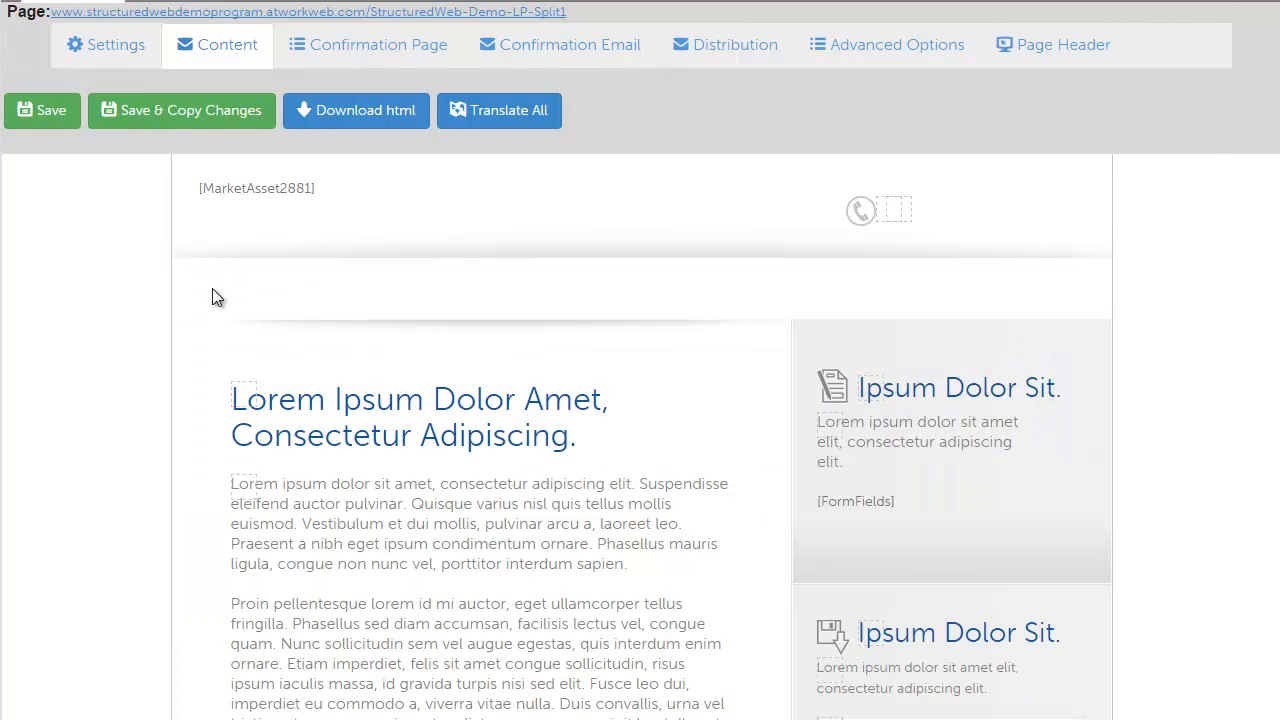
{"action": "scroll", "coordinate": [406, 371], "scroll_direction": "down", "scroll_amount": 1}
{"action": "left_click", "coordinate": [504, 207]}
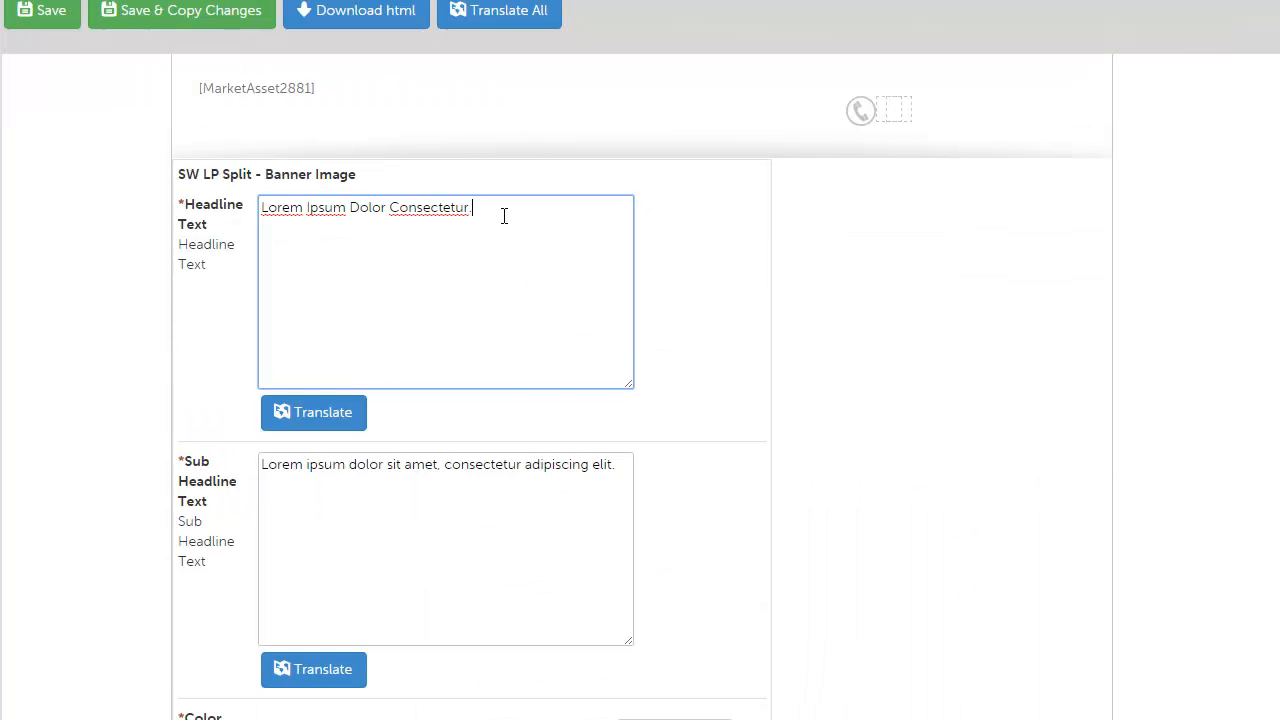
{"action": "scroll", "coordinate": [503, 217], "scroll_direction": "down", "scroll_amount": 3}
{"action": "scroll", "coordinate": [445, 465], "scroll_direction": "down", "scroll_amount": 1}
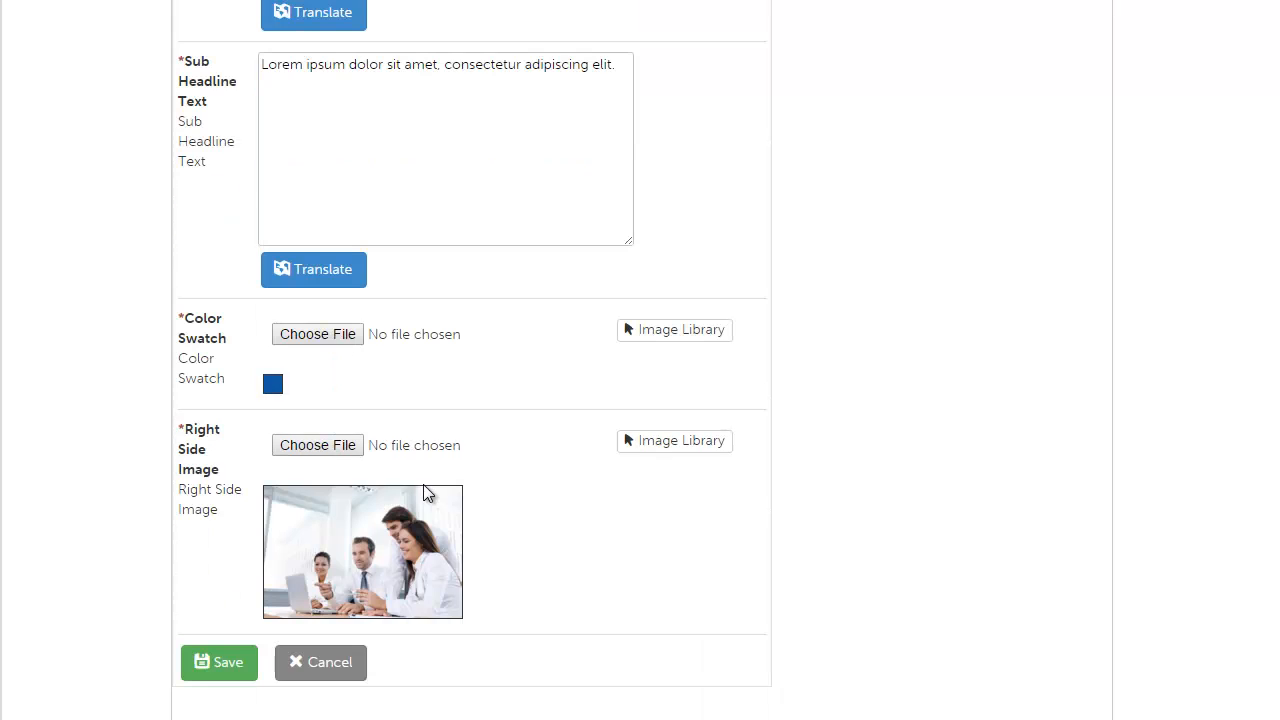
{"action": "scroll", "coordinate": [363, 480], "scroll_direction": "up", "scroll_amount": 2}
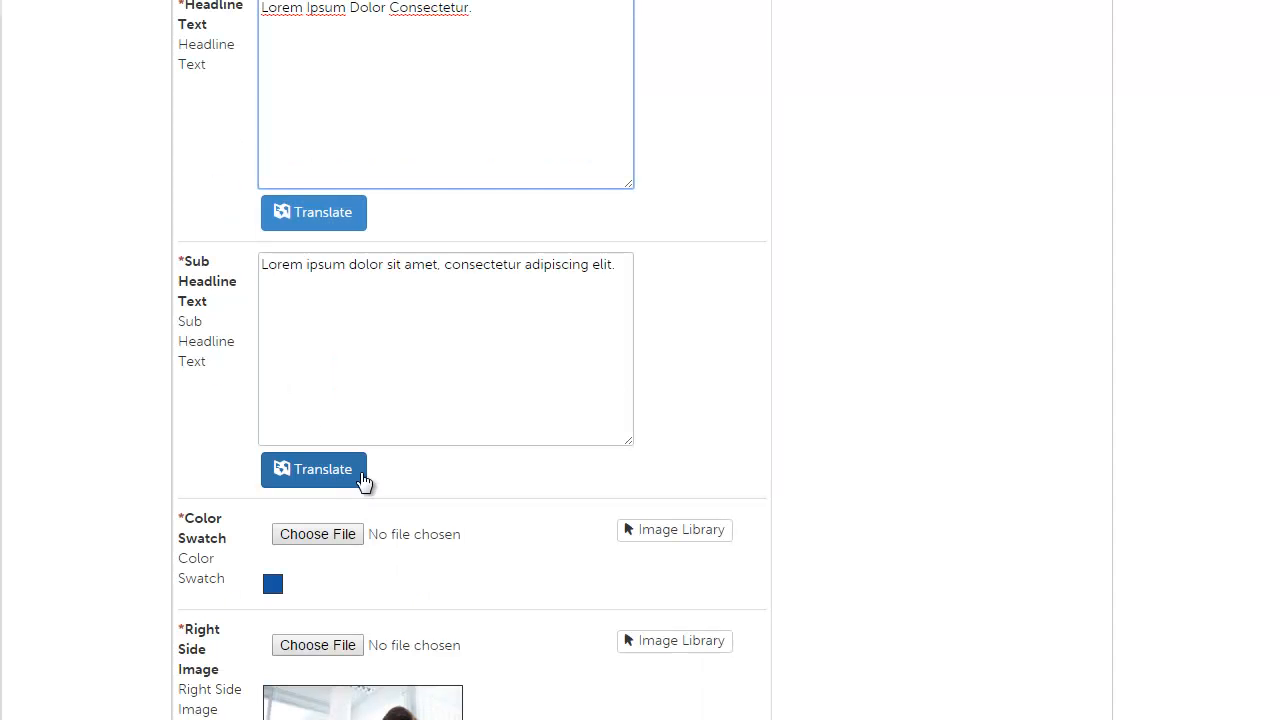
{"action": "scroll", "coordinate": [329, 400], "scroll_direction": "down", "scroll_amount": 3}
{"action": "left_click", "coordinate": [229, 560]}
{"action": "scroll", "coordinate": [640, 258], "scroll_direction": "up", "scroll_amount": 1}
{"action": "scroll", "coordinate": [658, 263], "scroll_direction": "up", "scroll_amount": 4}
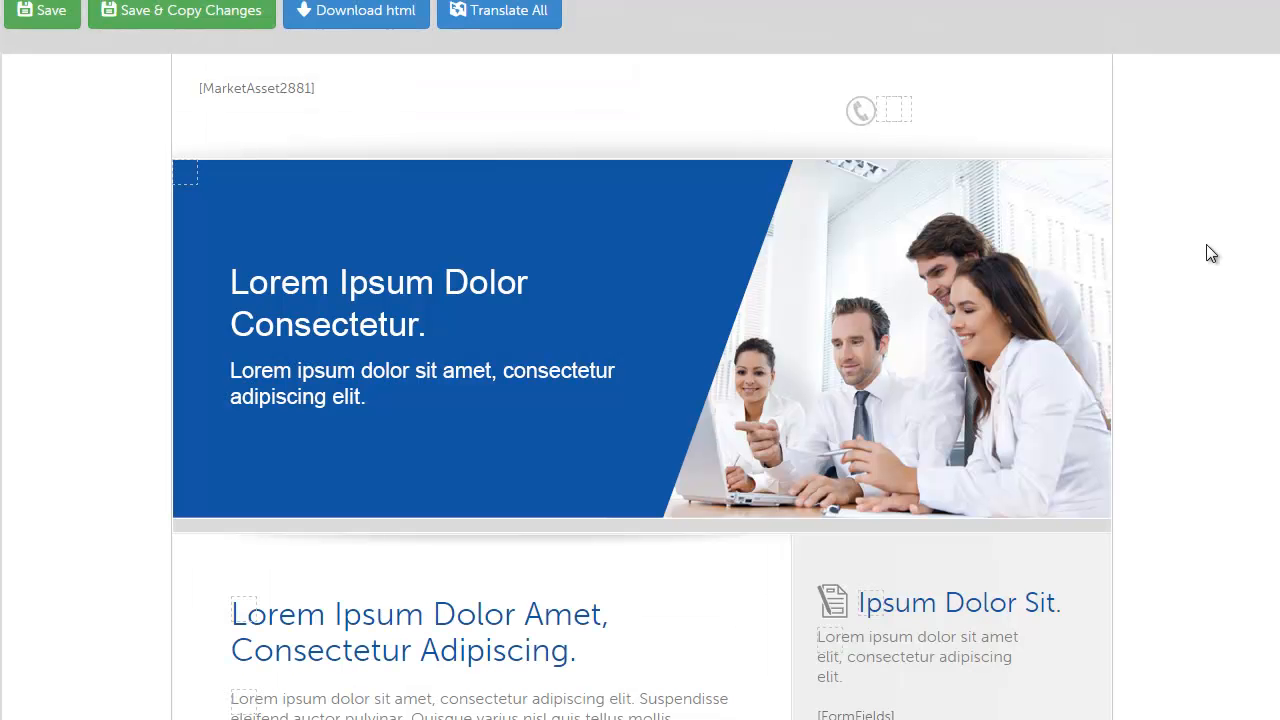
Step: Replace the main content header text with "Learn about our color copiers!"
{"action": "scroll", "coordinate": [1207, 248], "scroll_direction": "down", "scroll_amount": 3}
{"action": "scroll", "coordinate": [1205, 253], "scroll_direction": "down", "scroll_amount": 2}
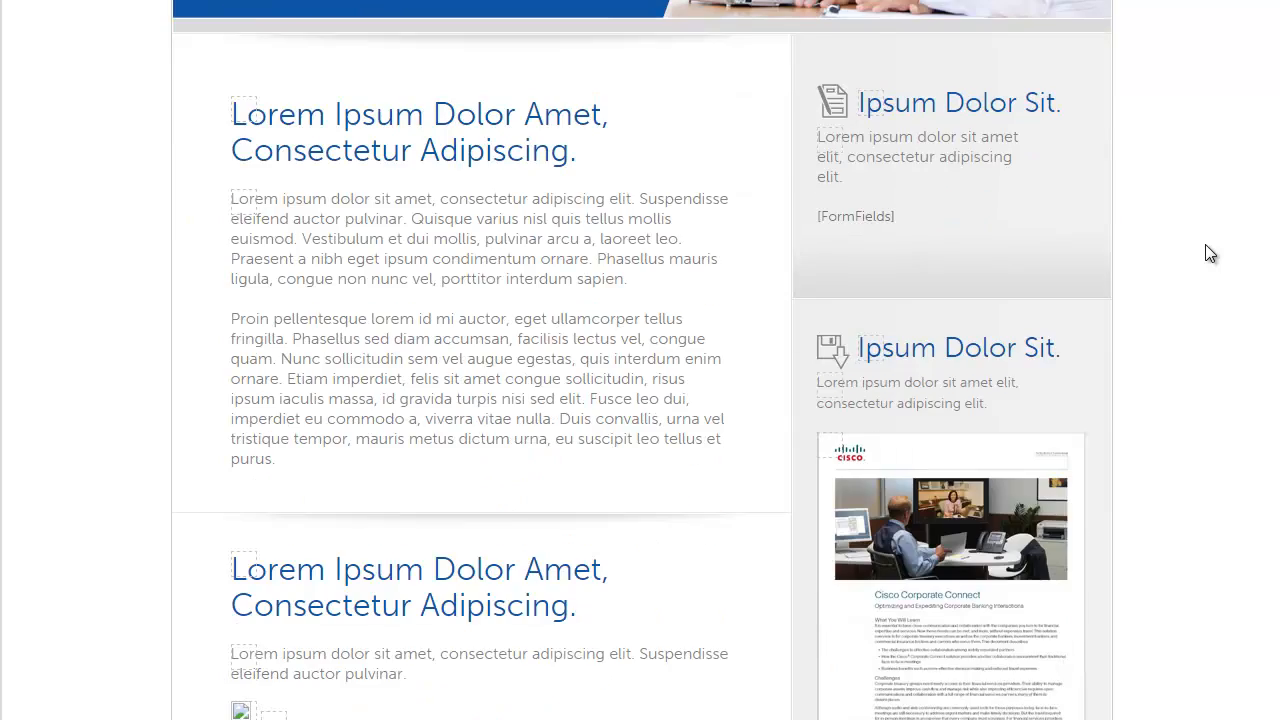
{"action": "scroll", "coordinate": [1205, 253], "scroll_direction": "up", "scroll_amount": 3}
{"action": "scroll", "coordinate": [1170, 280], "scroll_direction": "up", "scroll_amount": 1}
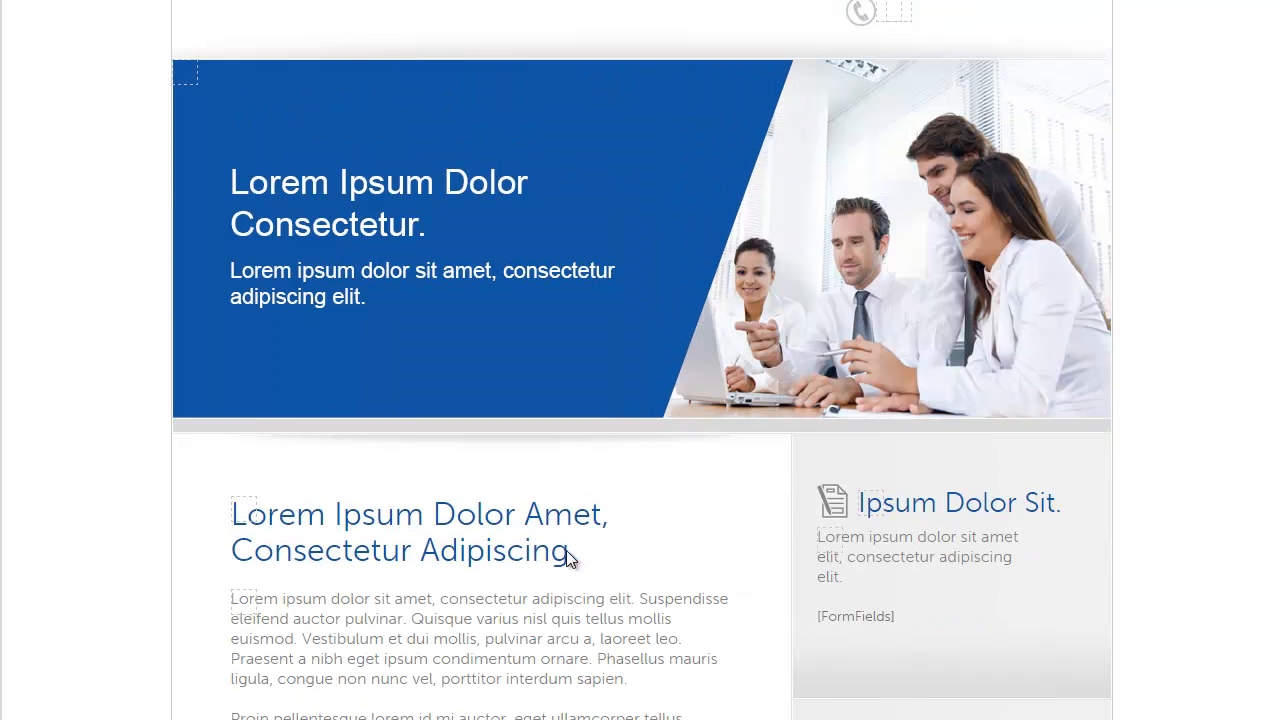
{"action": "left_click", "coordinate": [245, 513]}
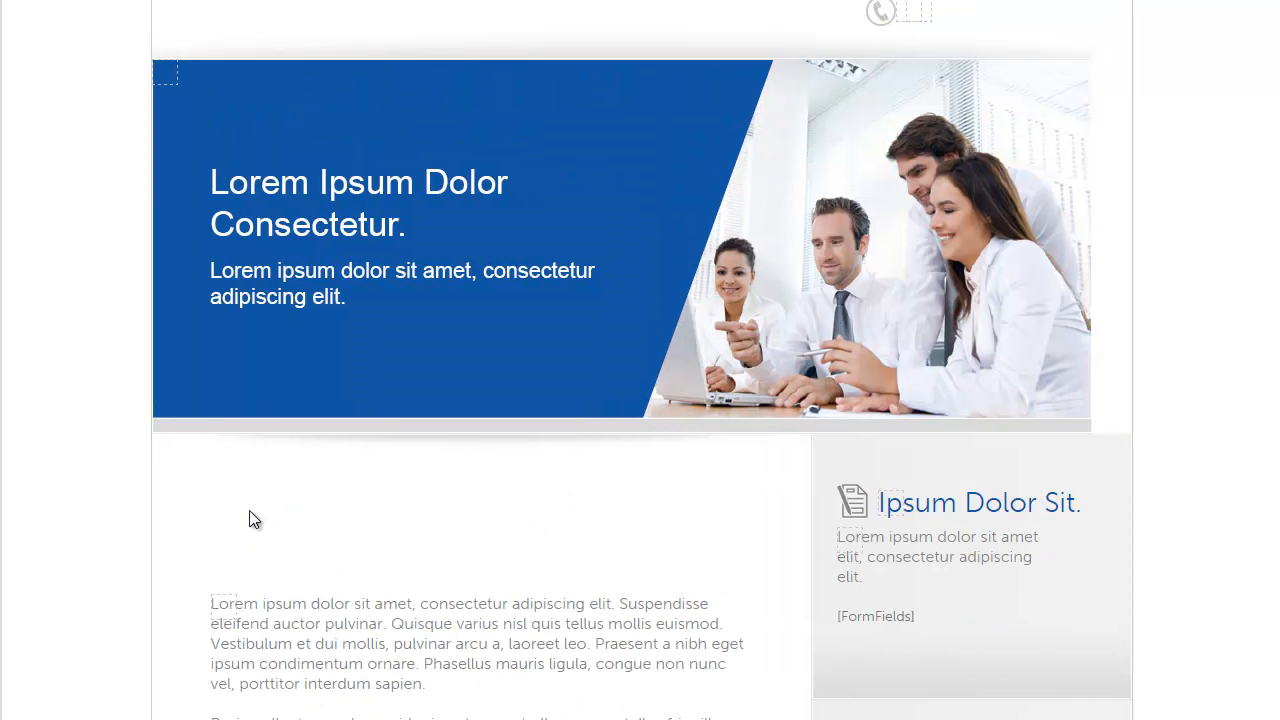
{"action": "scroll", "coordinate": [480, 650], "scroll_direction": "down", "scroll_amount": 2}
{"action": "left_click_drag", "start_coordinate": [510, 528], "coordinate": [199, 549]}
{"action": "type", "text": "Learn "}
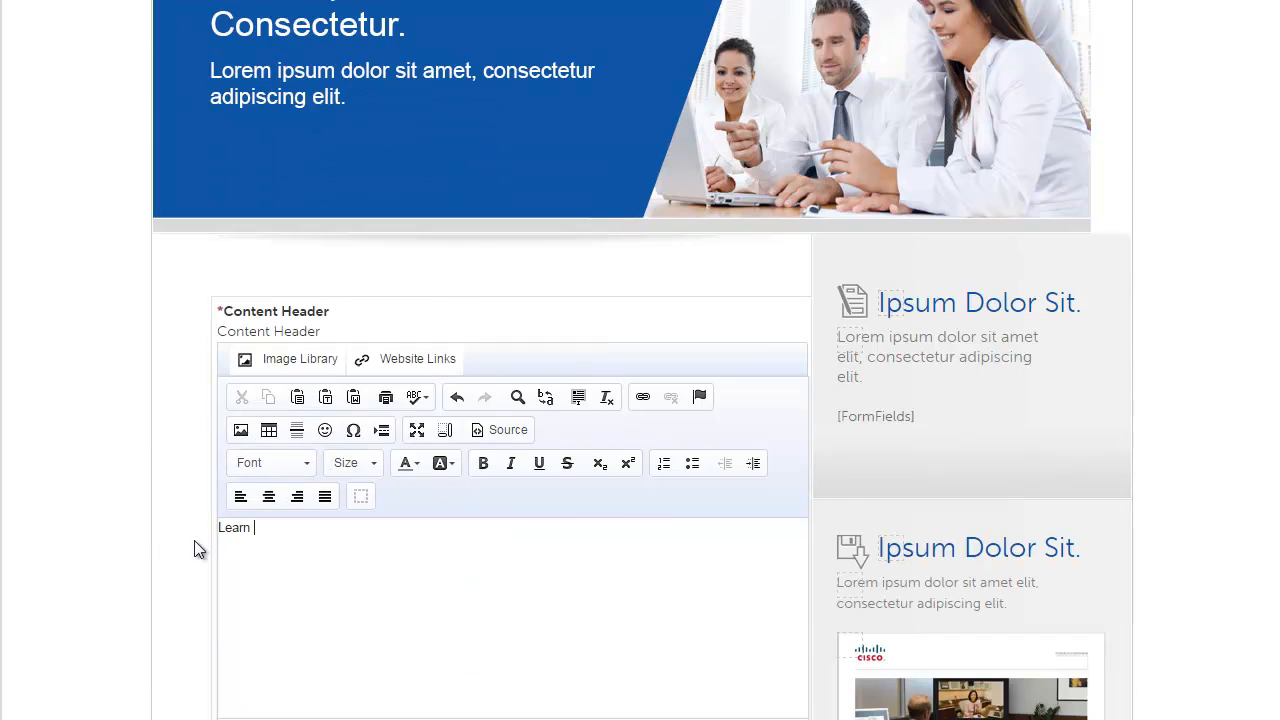
{"action": "type", "text": "about our color copiers!"}
{"action": "scroll", "coordinate": [300, 560], "scroll_direction": "down", "scroll_amount": 2}
{"action": "left_click", "coordinate": [510, 592]}
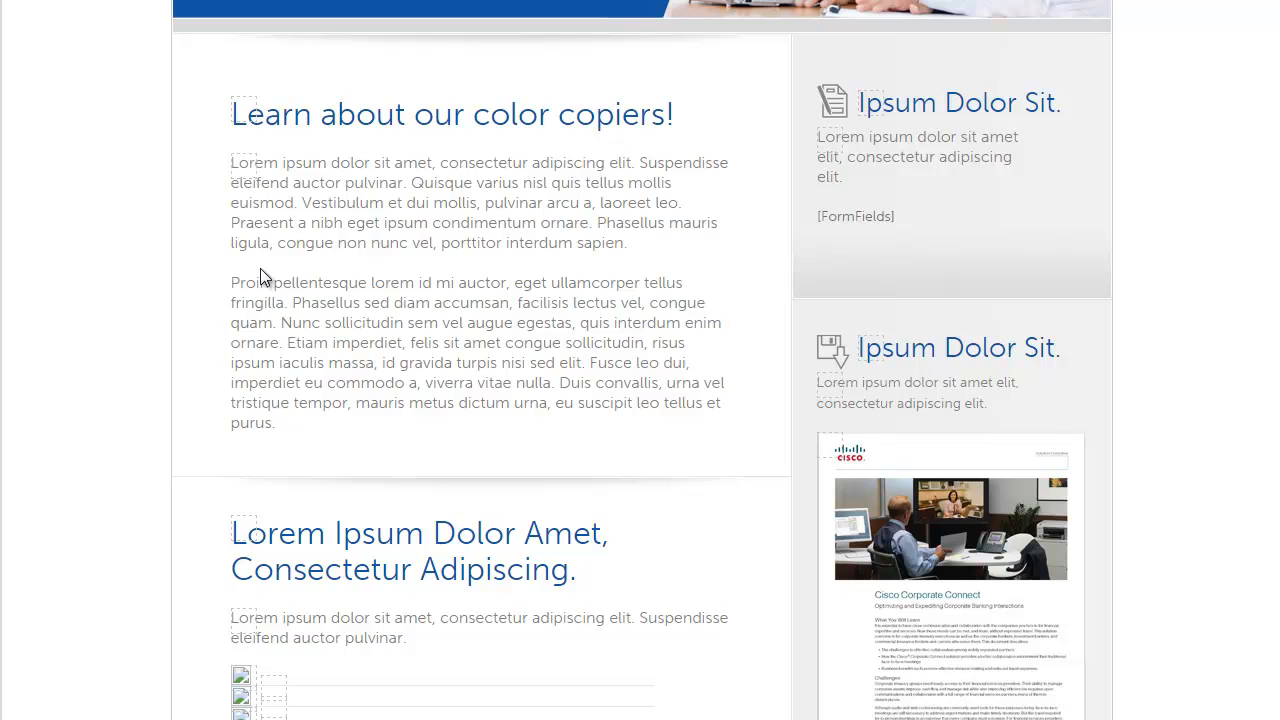
Step: Save the edited page content
{"action": "scroll", "coordinate": [256, 290], "scroll_direction": "down", "scroll_amount": 1}
{"action": "scroll", "coordinate": [264, 340], "scroll_direction": "up", "scroll_amount": 2}
{"action": "scroll", "coordinate": [289, 326], "scroll_direction": "up", "scroll_amount": 3}
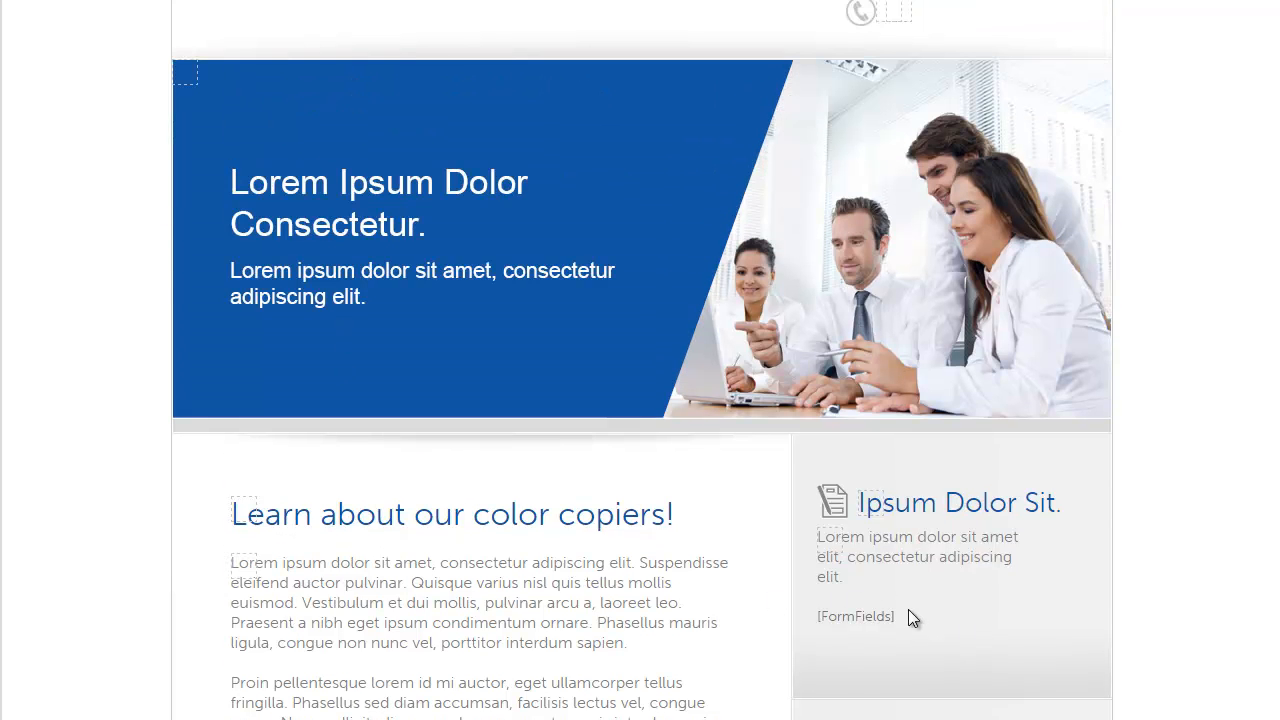
{"action": "scroll", "coordinate": [909, 610], "scroll_direction": "up", "scroll_amount": 2}
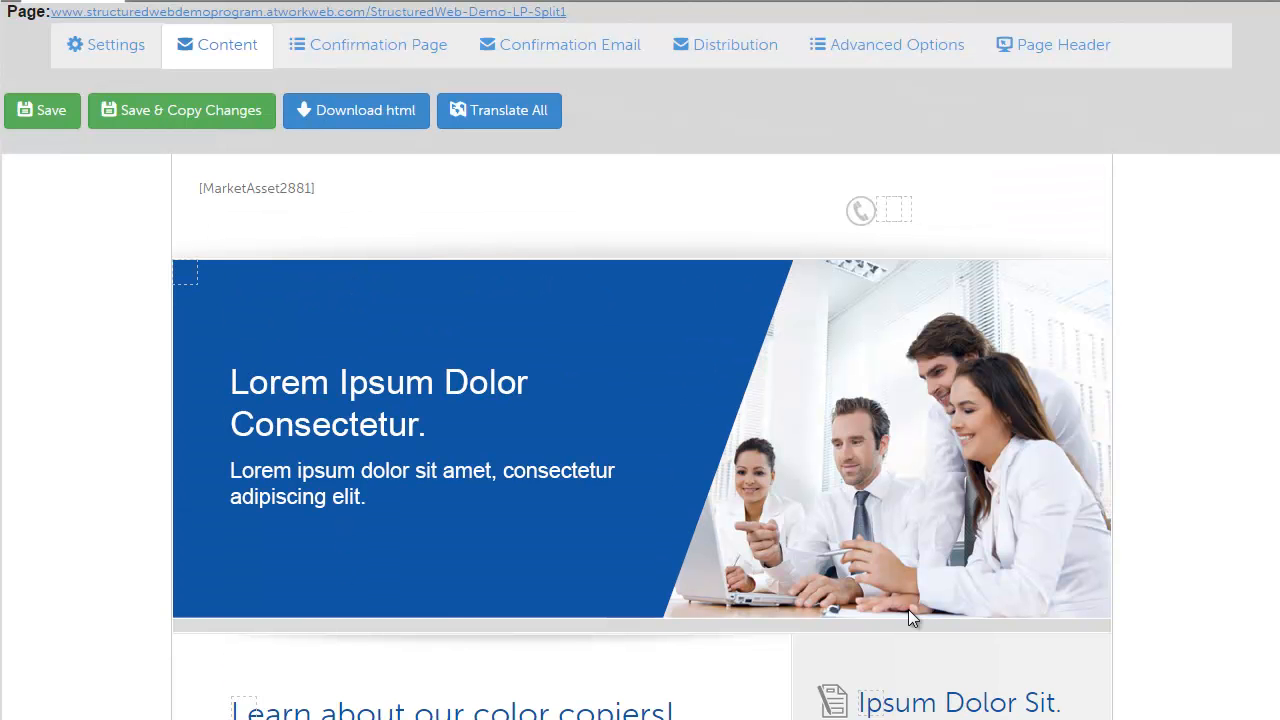
{"action": "scroll", "coordinate": [908, 609], "scroll_direction": "down", "scroll_amount": 4}
{"action": "scroll", "coordinate": [898, 565], "scroll_direction": "up", "scroll_amount": 2}
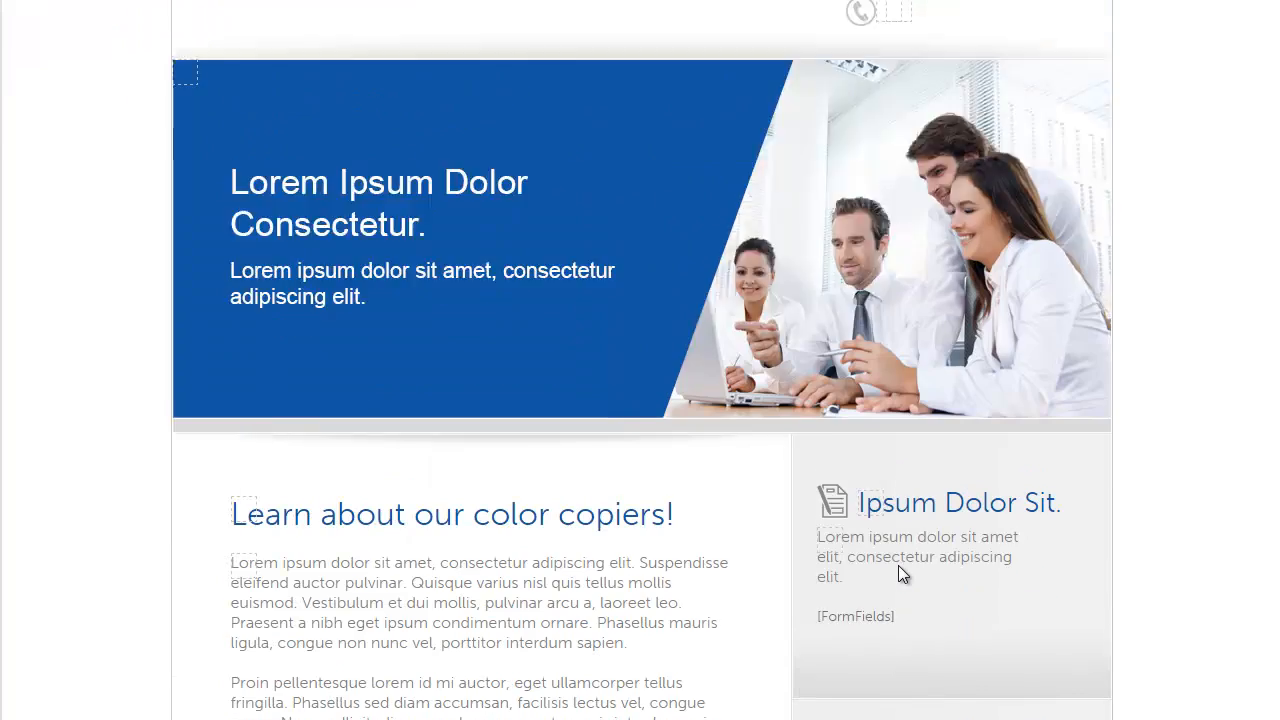
{"action": "scroll", "coordinate": [898, 565], "scroll_direction": "up", "scroll_amount": 2}
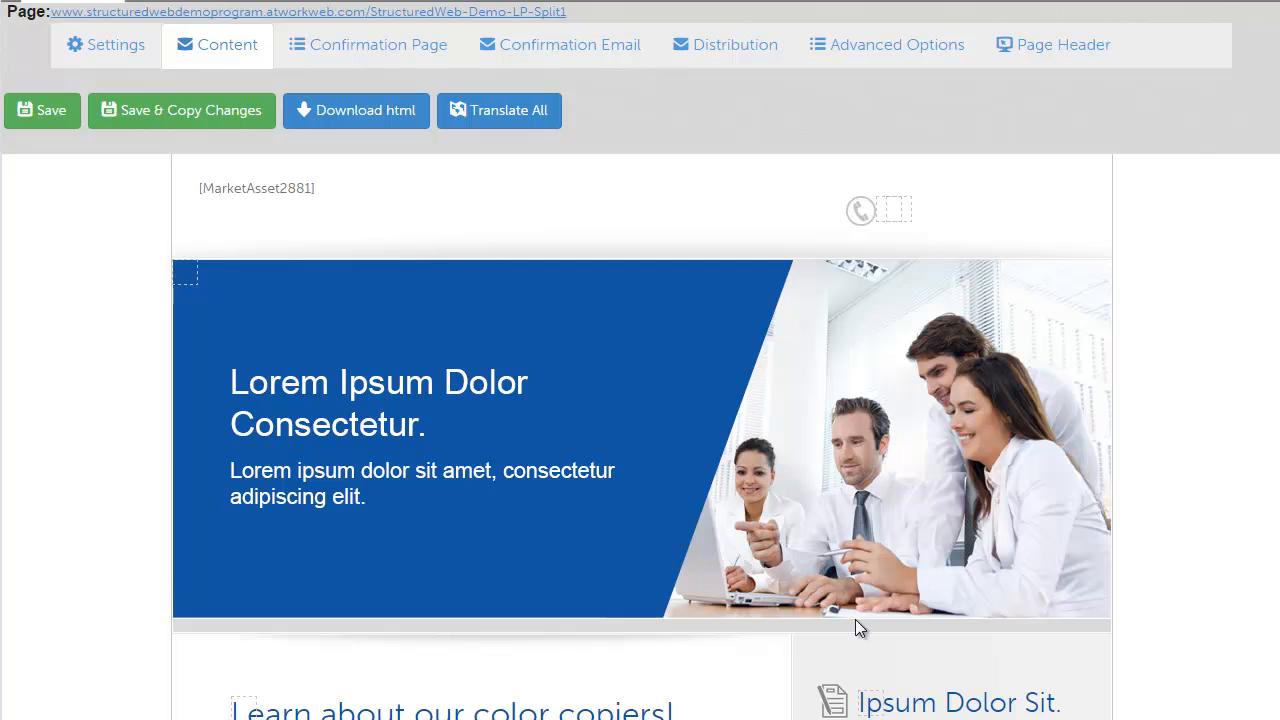
{"action": "mouse_move", "coordinate": [186, 283]}
{"action": "scroll", "coordinate": [187, 298], "scroll_direction": "down", "scroll_amount": 1}
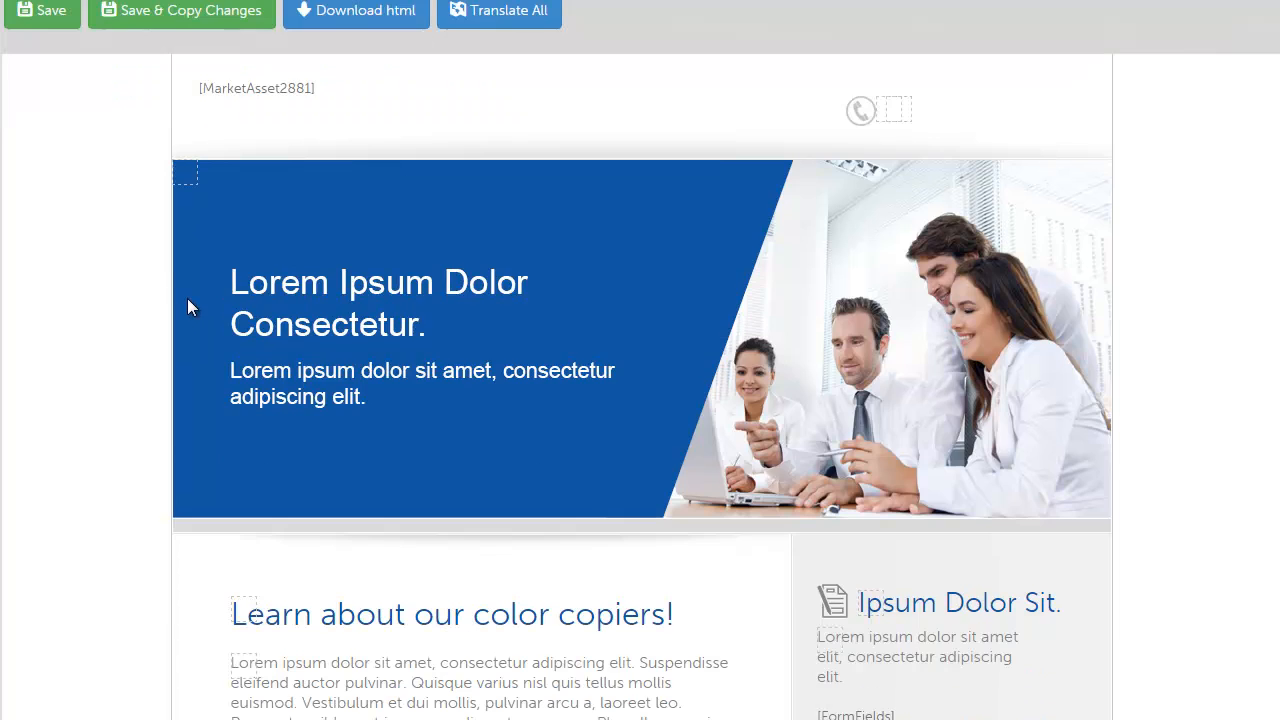
{"action": "scroll", "coordinate": [185, 274], "scroll_direction": "up", "scroll_amount": 1}
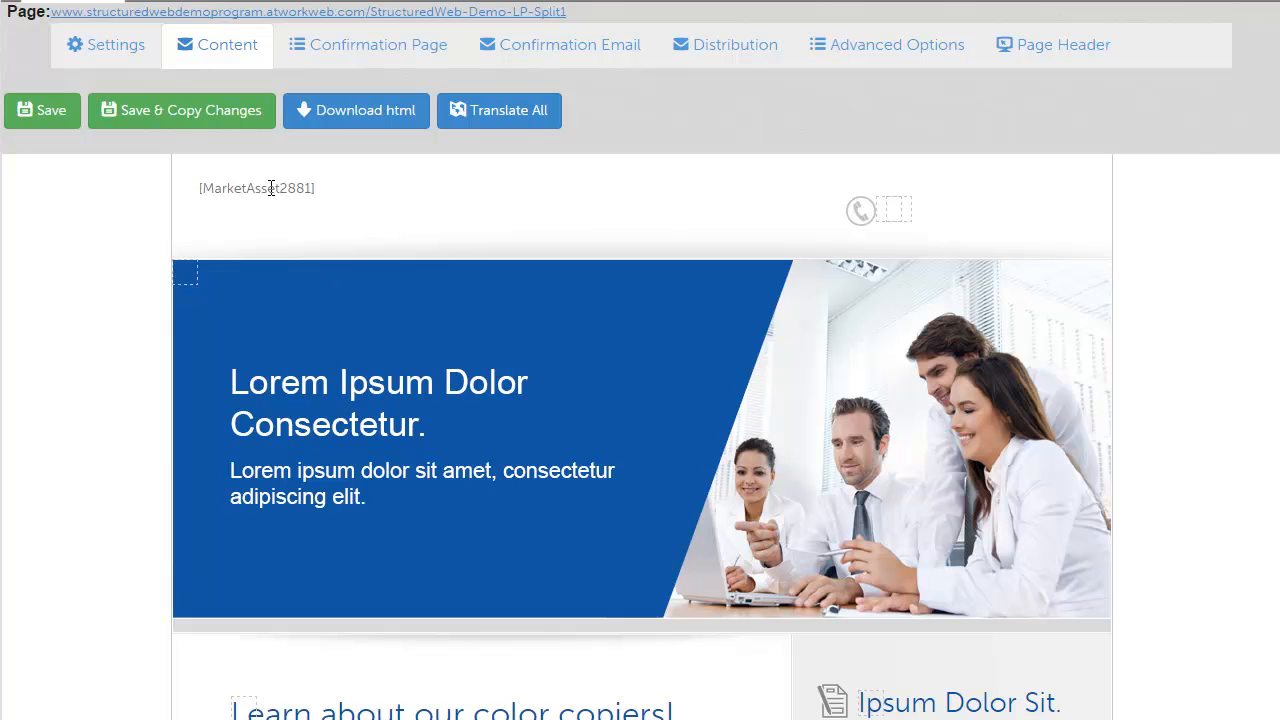
{"action": "left_click", "coordinate": [50, 112]}
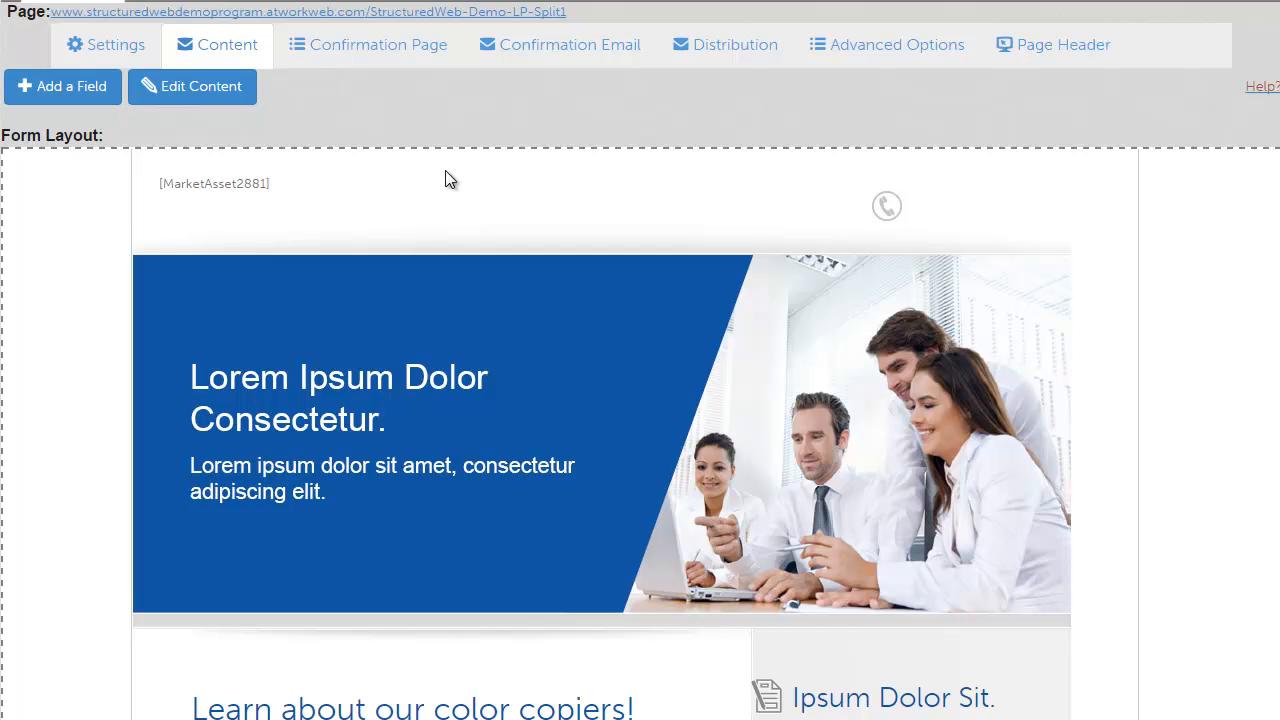
{"action": "scroll", "coordinate": [447, 180], "scroll_direction": "down", "scroll_amount": 3}
{"action": "scroll", "coordinate": [541, 420], "scroll_direction": "up", "scroll_amount": 3}
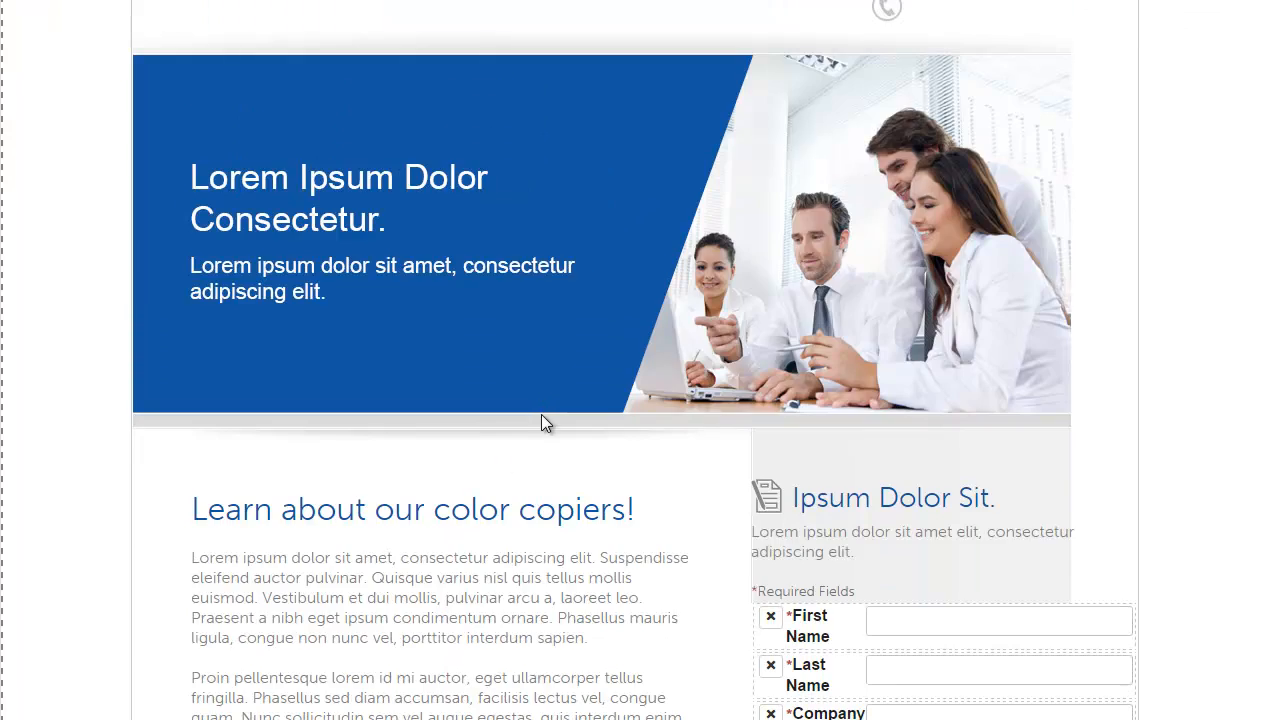